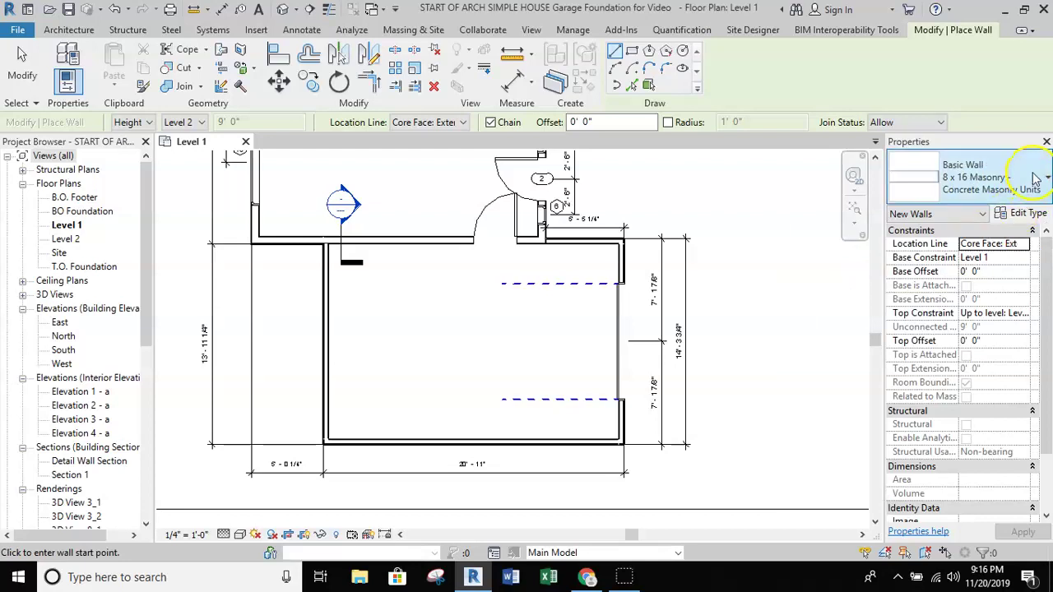
- Duplicate the 8 x 16 masonry wall type under the name 8 x 16 CMU, 2" Foam Insulation
{"action": "left_click", "coordinate": [1023, 213]}
{"action": "left_click", "coordinate": [991, 105]}
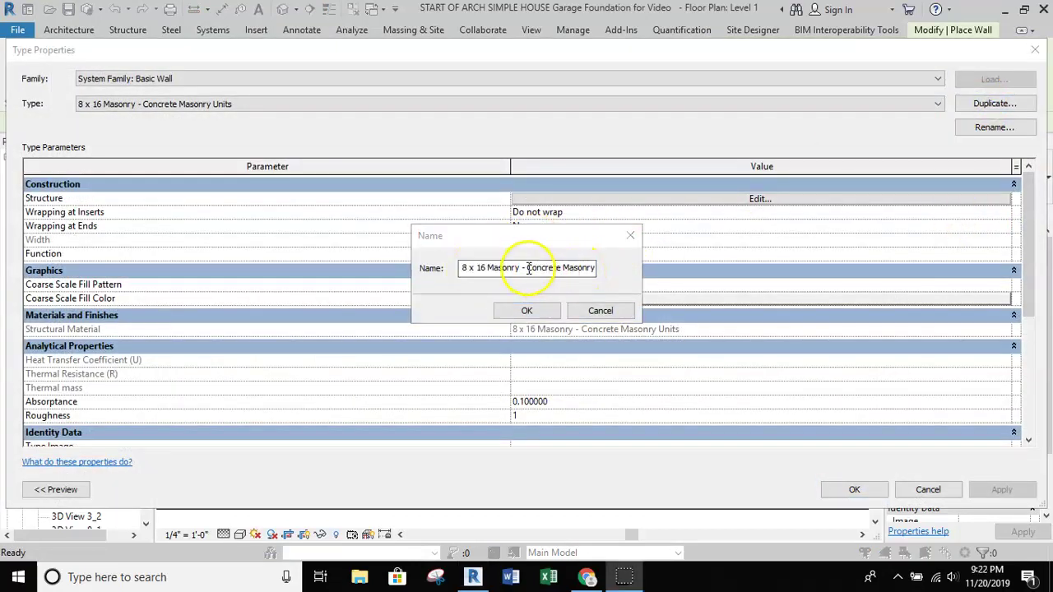
{"action": "left_click_drag", "start_coordinate": [525, 268], "coordinate": [624, 269]}
{"action": "key", "text": "BackSpace"}
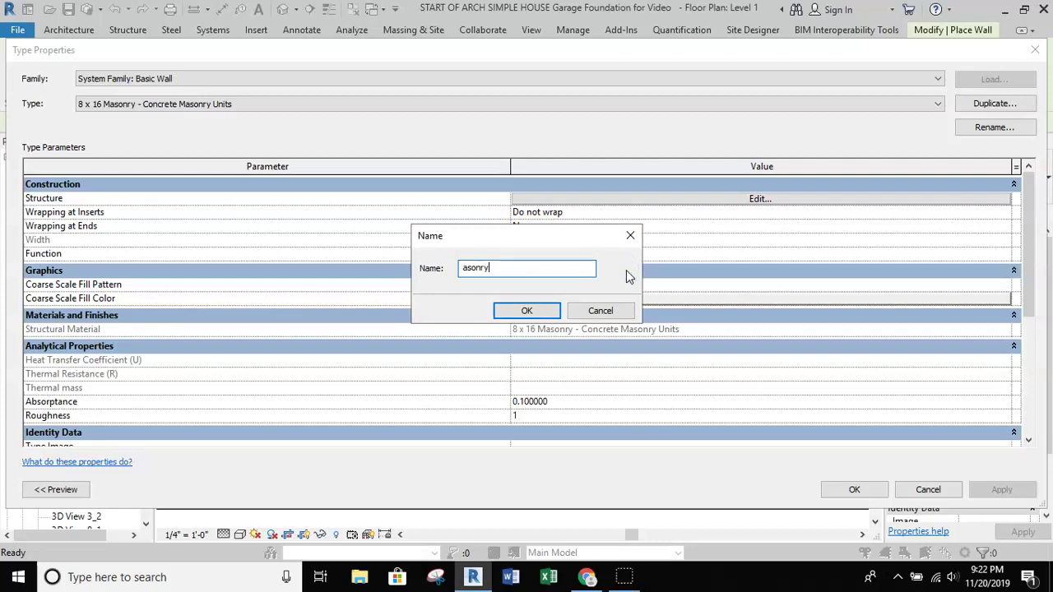
{"action": "left_click", "coordinate": [482, 263]}
{"action": "left_click", "coordinate": [529, 268]}
{"action": "left_click_drag", "start_coordinate": [530, 268], "coordinate": [506, 267]}
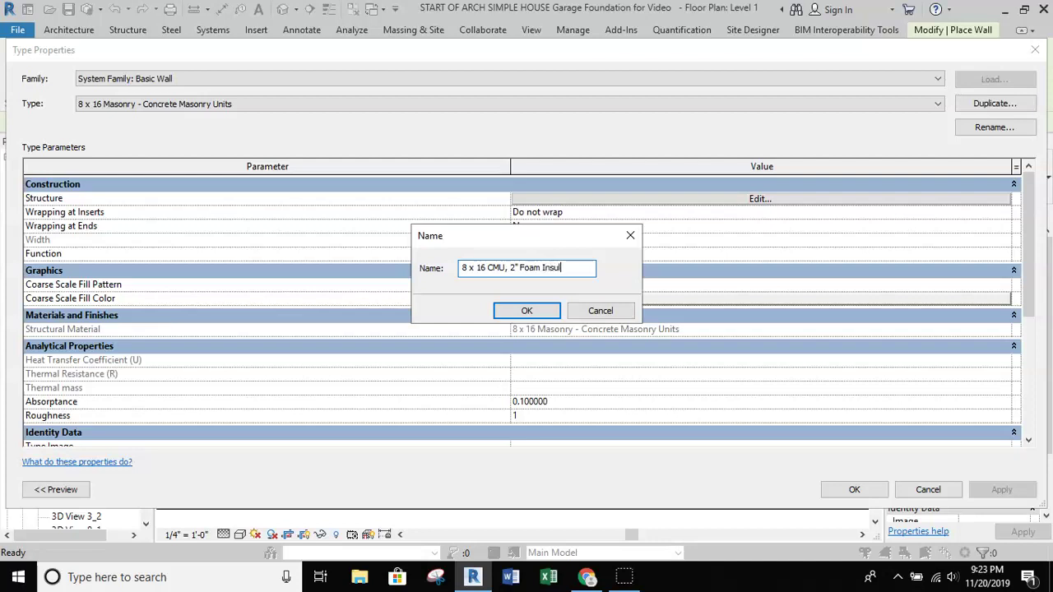
{"action": "left_click", "coordinate": [526, 310]}
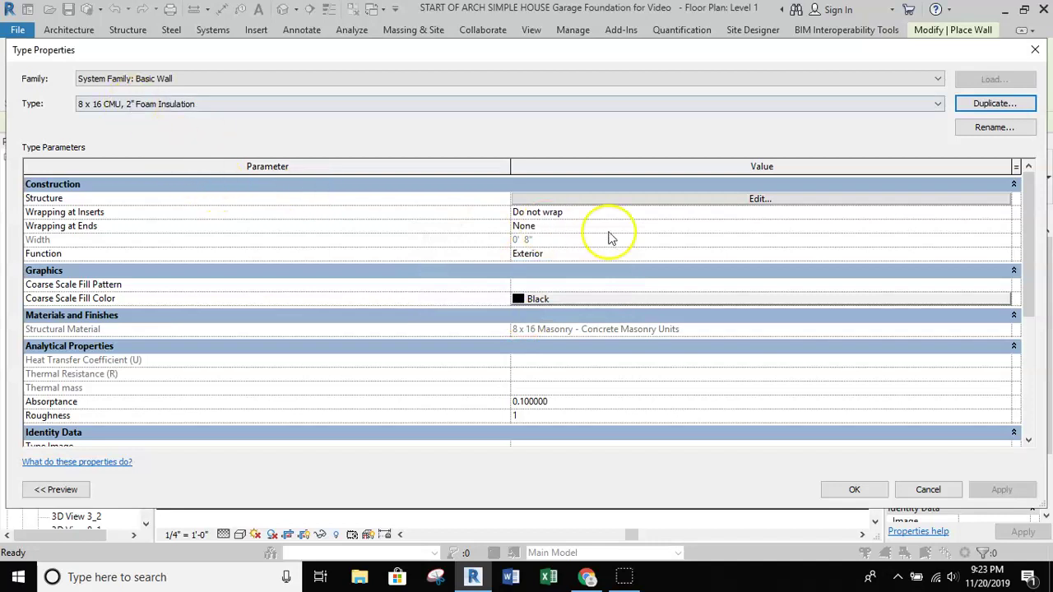
- Add a 2" thick layer to the wall structure directly below the masonry layer, inside the core boundaries
{"action": "left_click", "coordinate": [615, 198]}
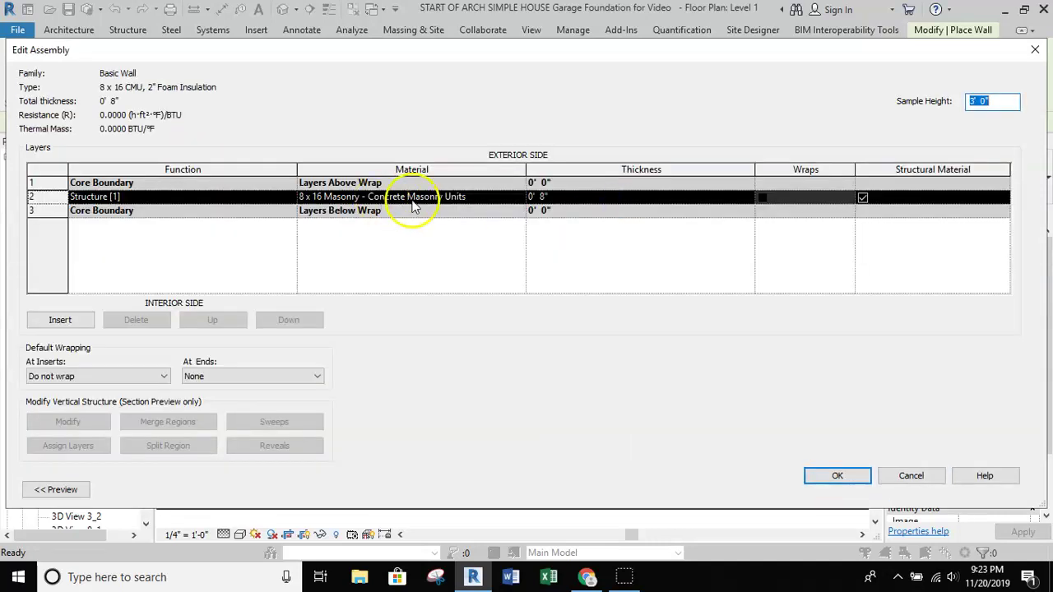
{"action": "left_click", "coordinate": [59, 320]}
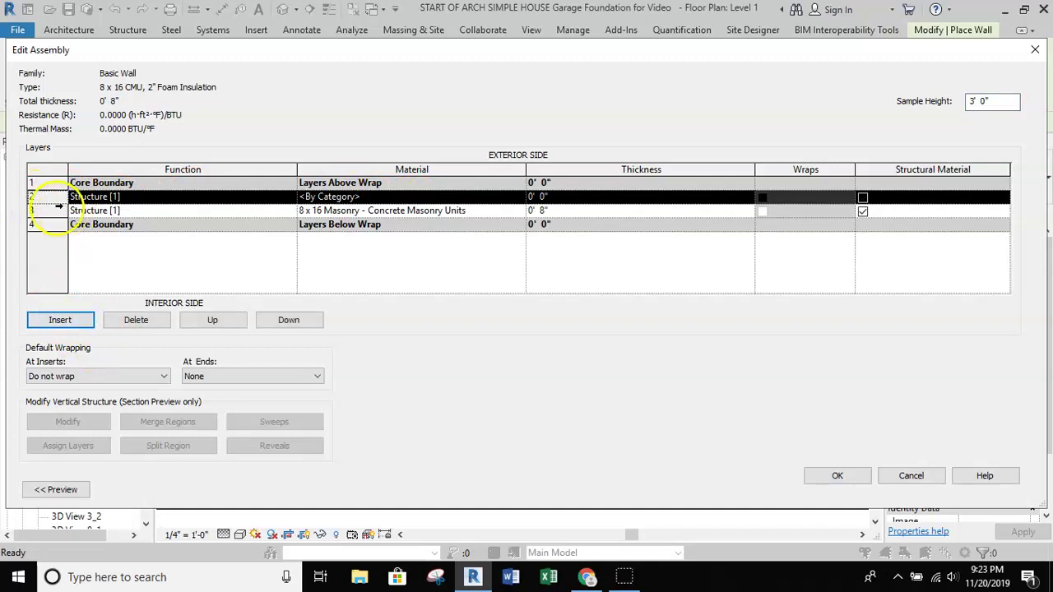
{"action": "left_click", "coordinate": [288, 320]}
{"action": "left_click", "coordinate": [541, 211]}
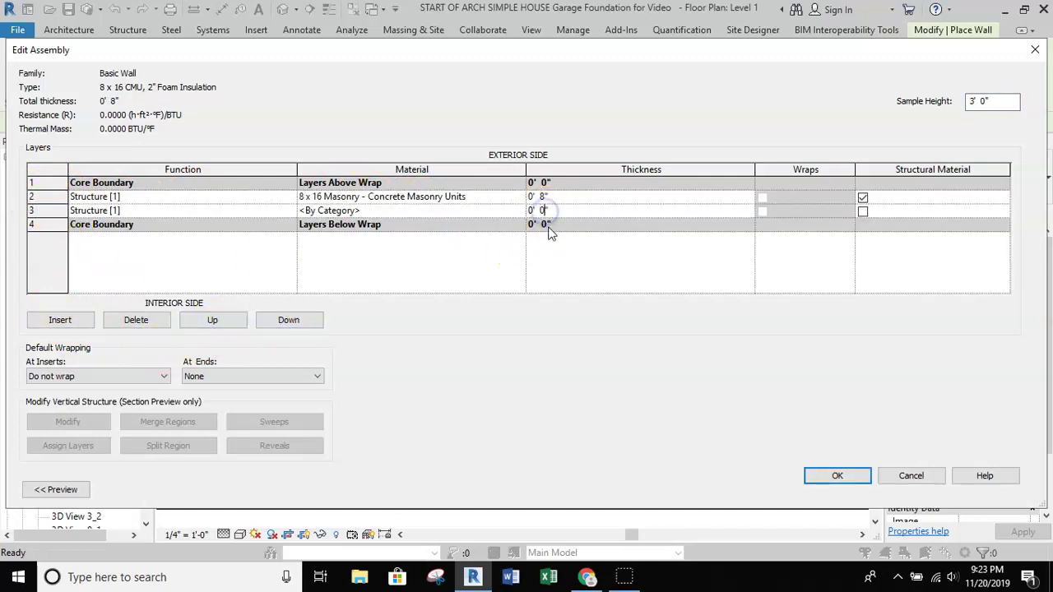
{"action": "type", "text": "2"}
- Search the materials for "rig" for the new layer and duplicate Insulation / Thermal Barriers - Rigid insulation
{"action": "left_click", "coordinate": [507, 211]}
{"action": "left_click", "coordinate": [515, 210]}
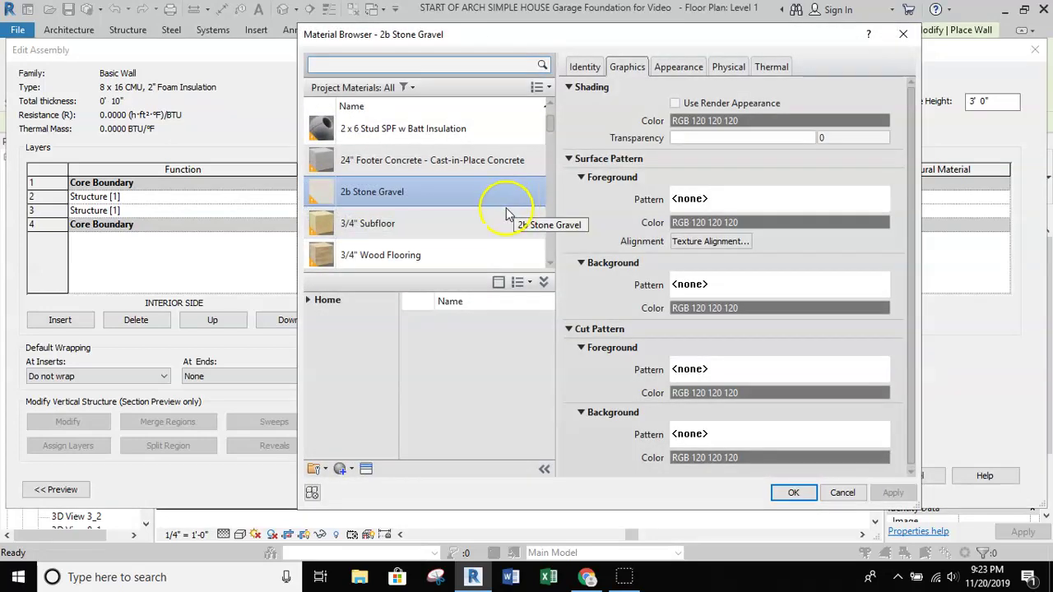
{"action": "left_click", "coordinate": [387, 65]}
{"action": "left_click", "coordinate": [359, 67]}
{"action": "type", "text": "r"}
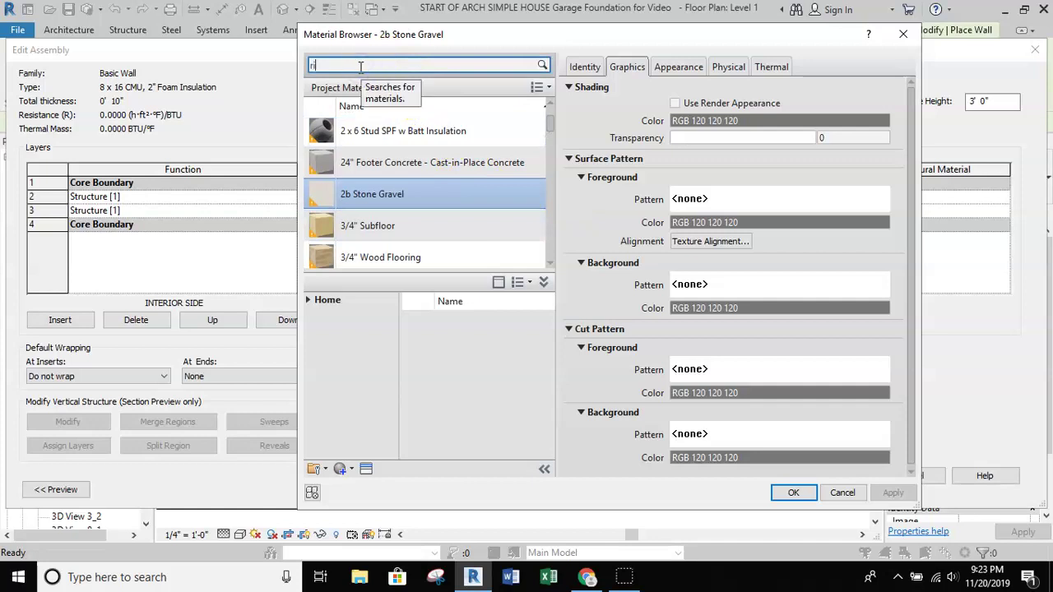
{"action": "type", "text": "ig"}
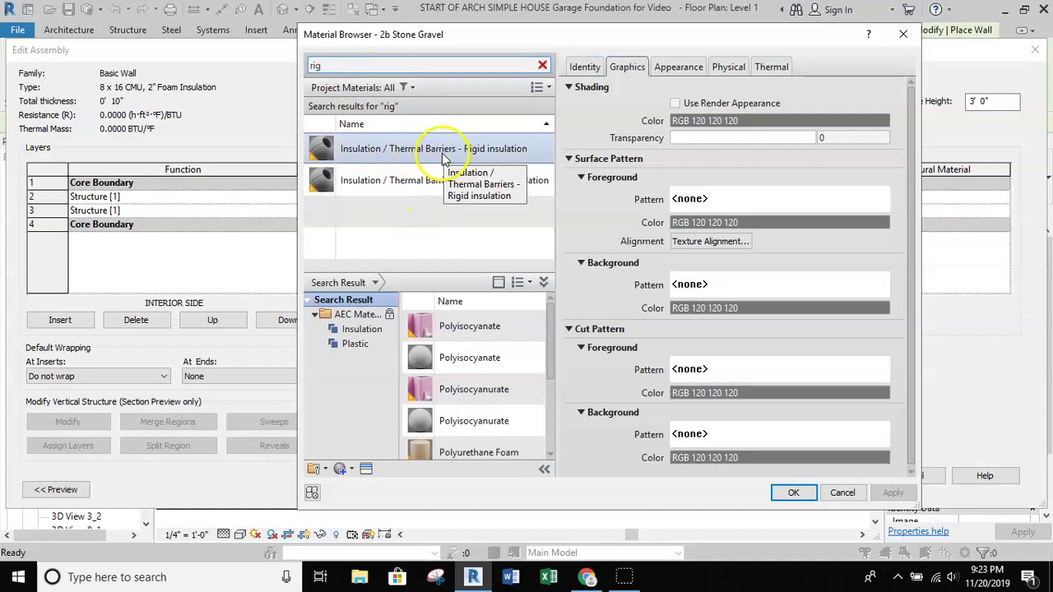
{"action": "left_click", "coordinate": [427, 155]}
{"action": "left_click", "coordinate": [351, 470]}
{"action": "left_click", "coordinate": [367, 500]}
- Rename the duplicated insulation material as 2" Rigid insulation
{"action": "left_click", "coordinate": [589, 67]}
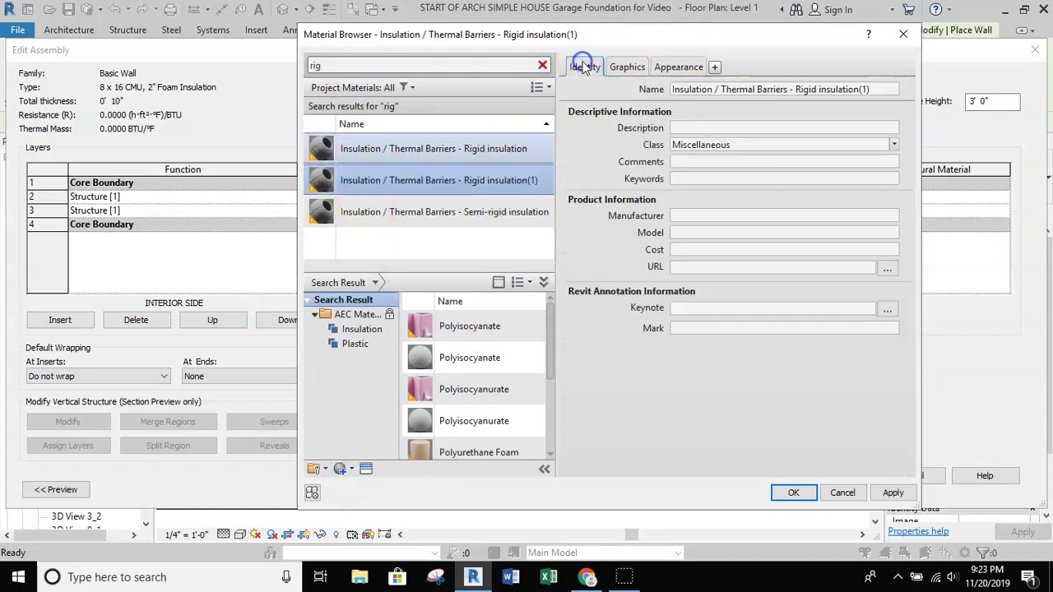
{"action": "triple_click", "coordinate": [876, 89]}
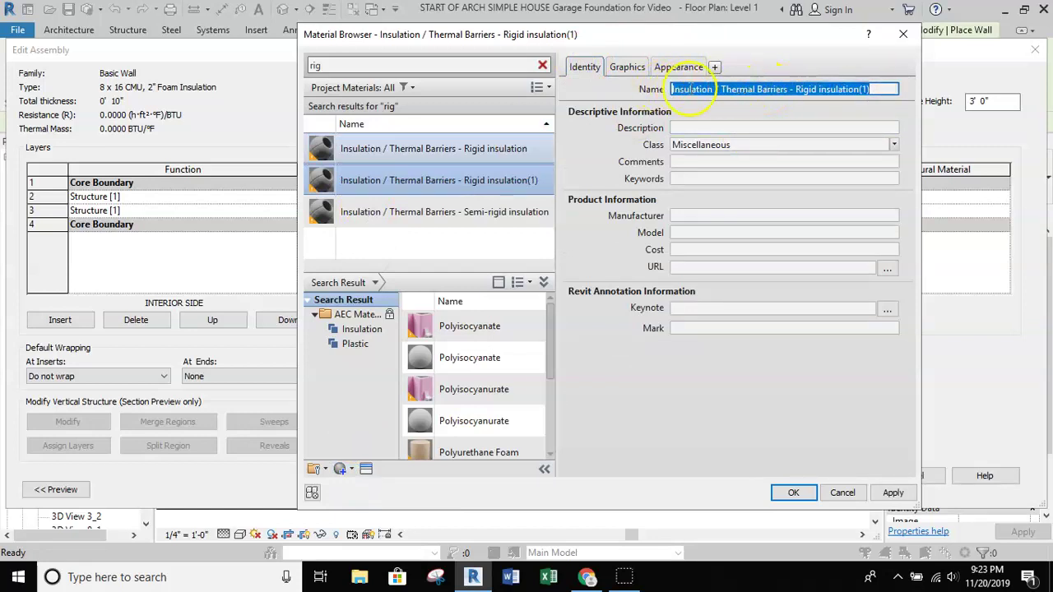
{"action": "left_click_drag", "start_coordinate": [791, 89], "coordinate": [675, 90]}
{"action": "type", "text": "2\""}
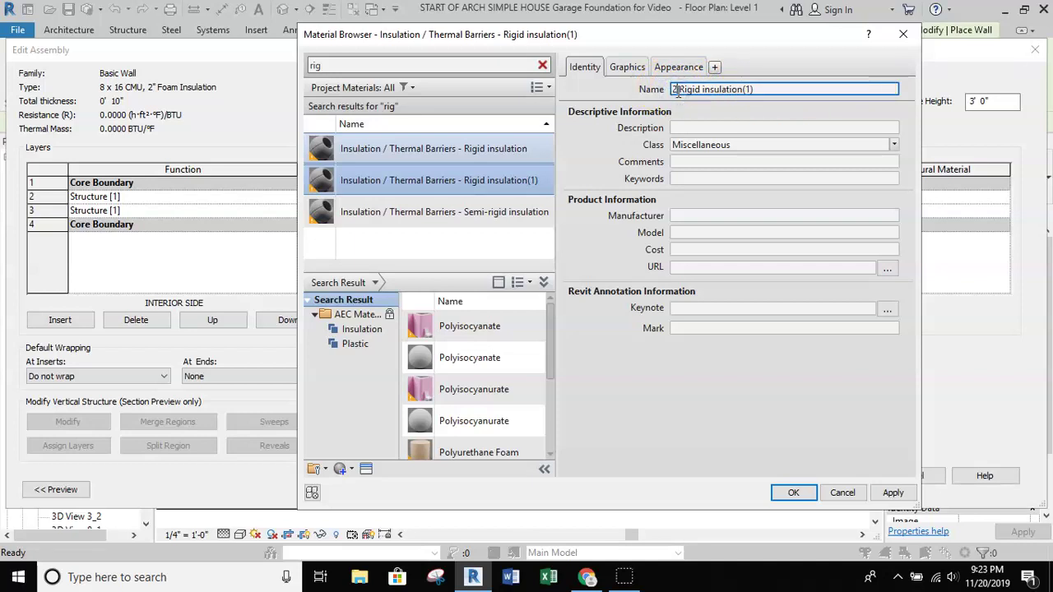
{"action": "left_click", "coordinate": [766, 91]}
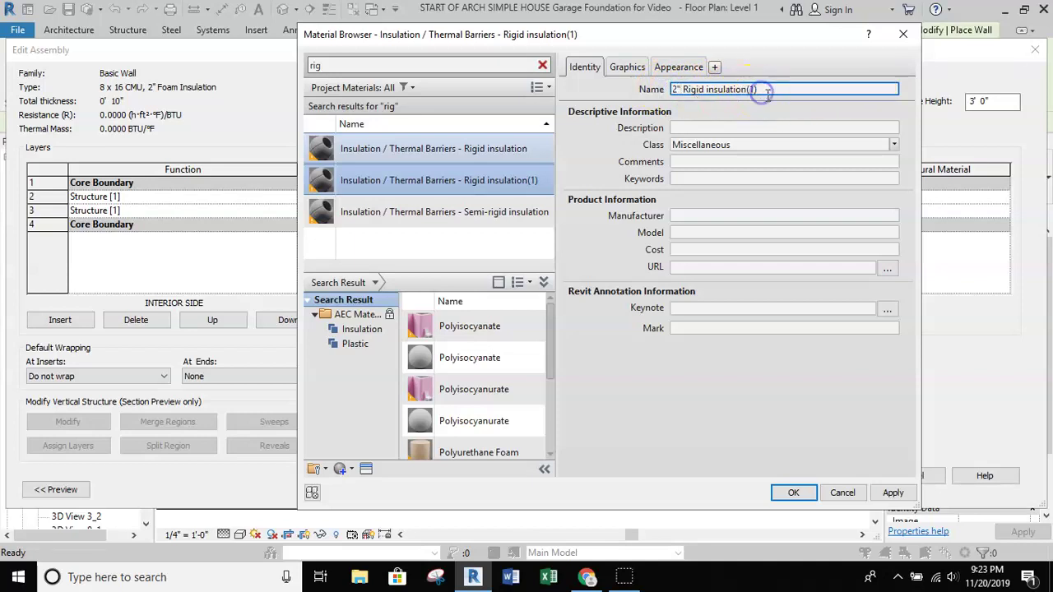
{"action": "key", "text": "ctrl+shift+Left"}
{"action": "key", "text": "ctrl+shift+Left"}
{"action": "key", "text": "ctrl+shift+Left"}
- Copy the name 2" Rigid insulation into the material's description, assign it to the new layer and accept the wall type
{"action": "key", "text": "ctrl+c"}
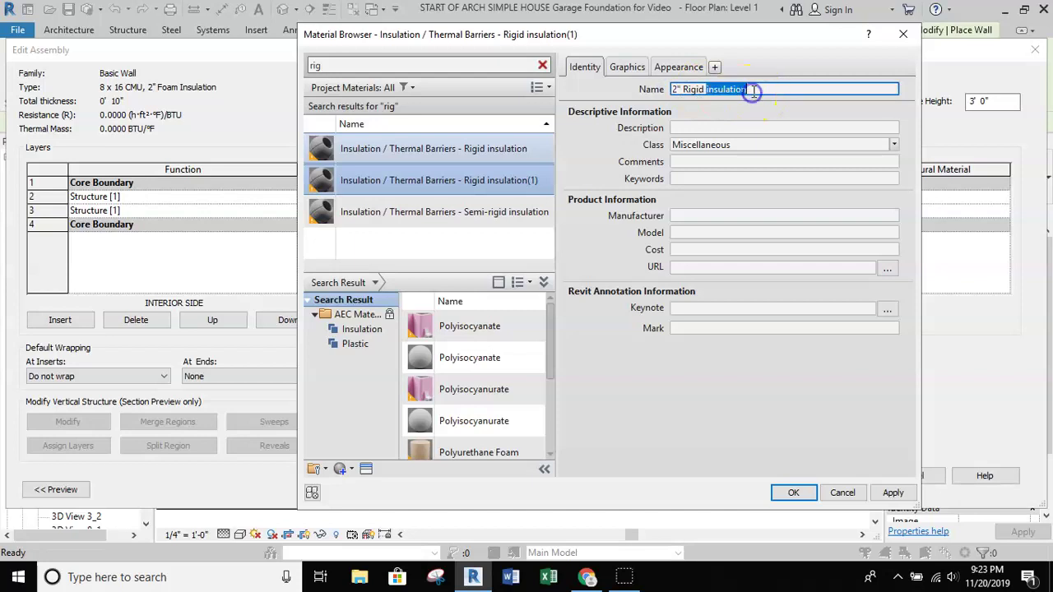
{"action": "left_click", "coordinate": [722, 129]}
{"action": "key", "text": "ctrl+v"}
{"action": "left_click", "coordinate": [761, 446]}
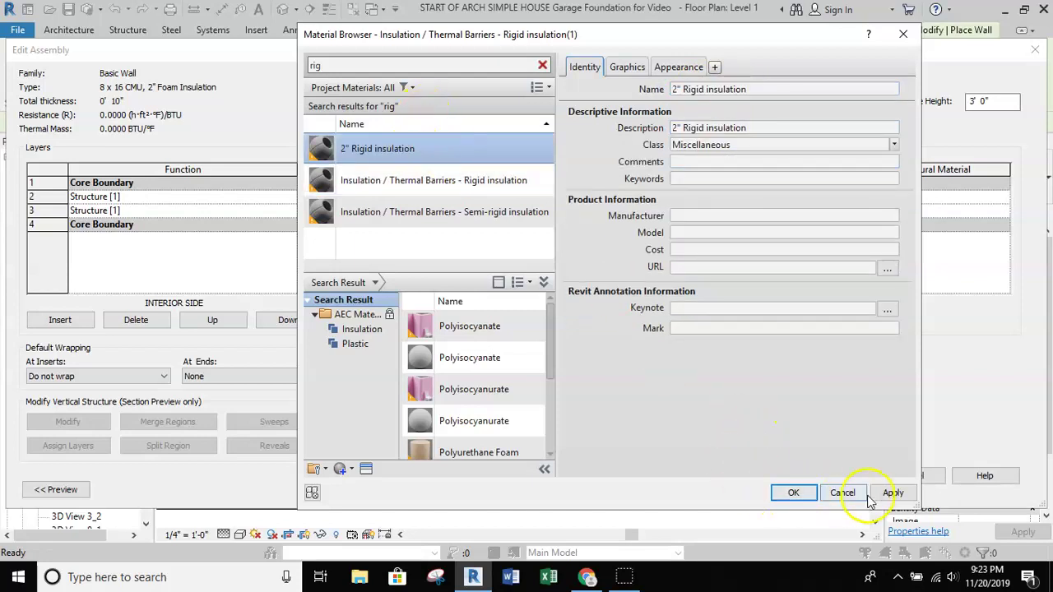
{"action": "left_click", "coordinate": [791, 492]}
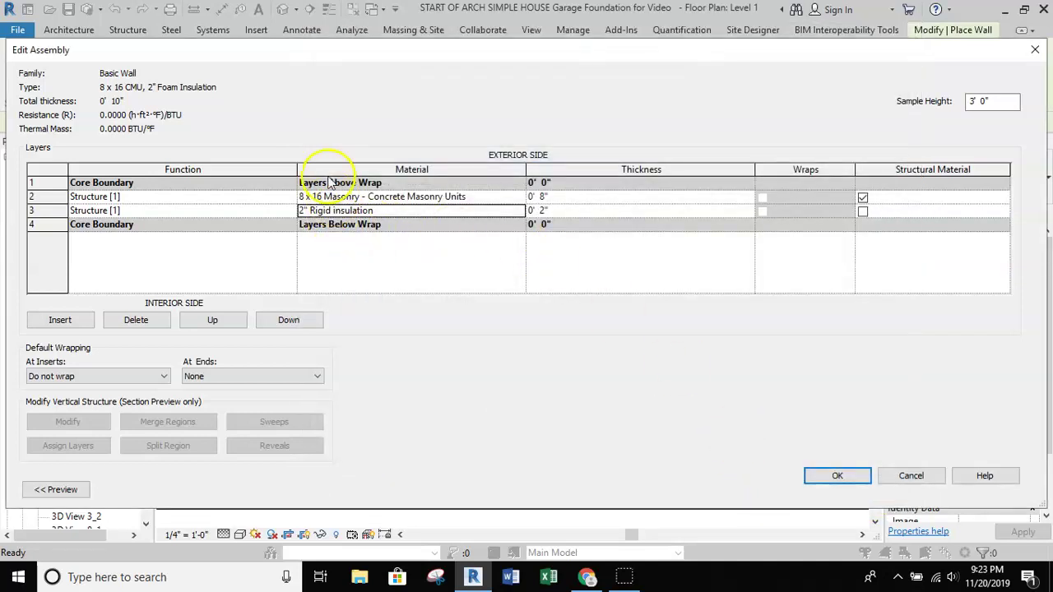
{"action": "left_click", "coordinate": [848, 476]}
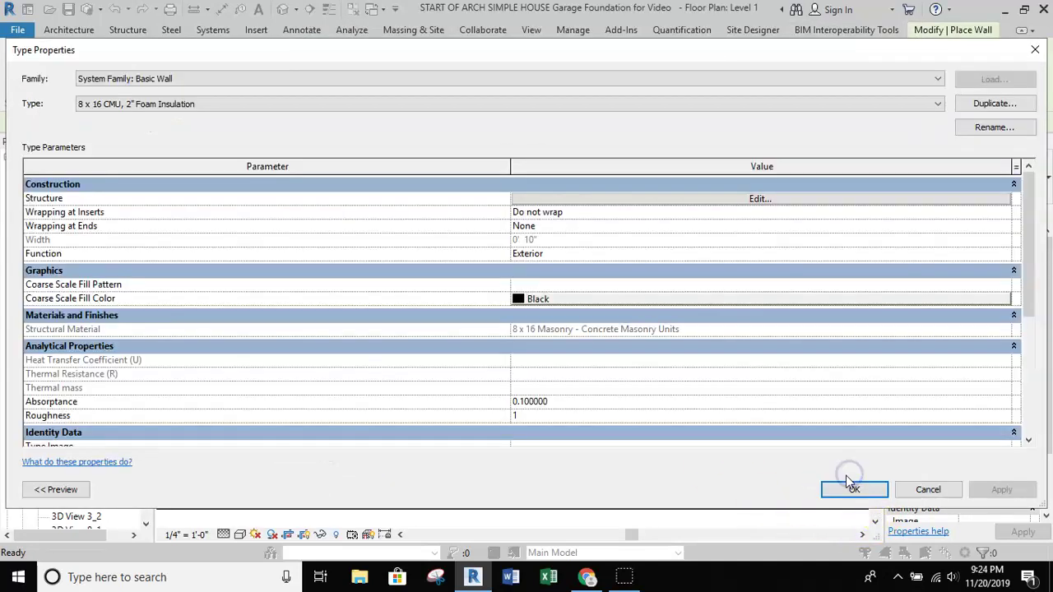
{"action": "left_click", "coordinate": [855, 487]}
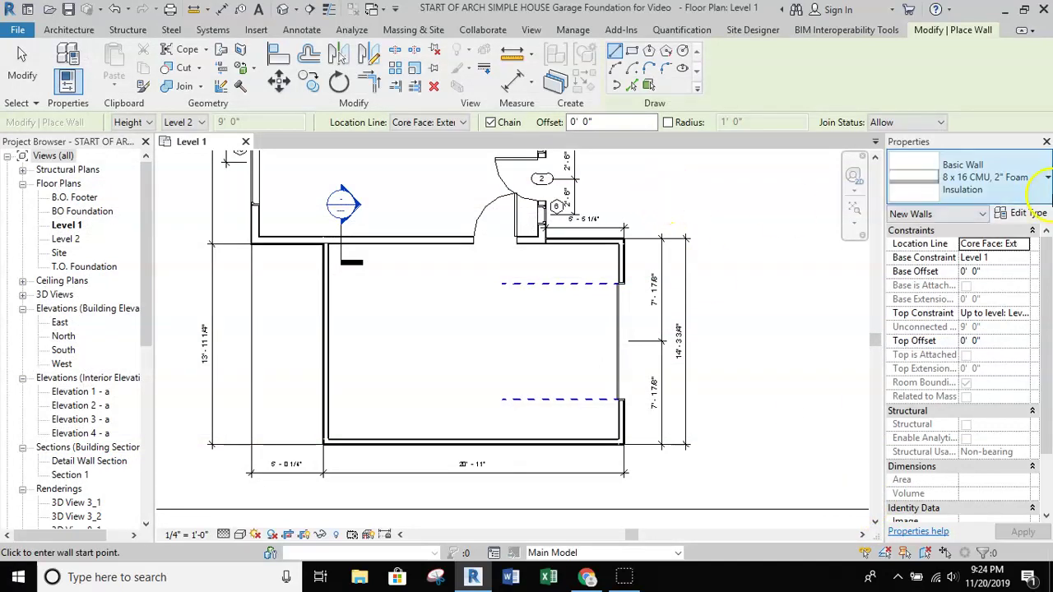
- Duplicate the insulated CMU wall type under the name 4 x 8 x 16 Solid CMU, 2" Foam Insulation 2
{"action": "left_click", "coordinate": [1024, 213]}
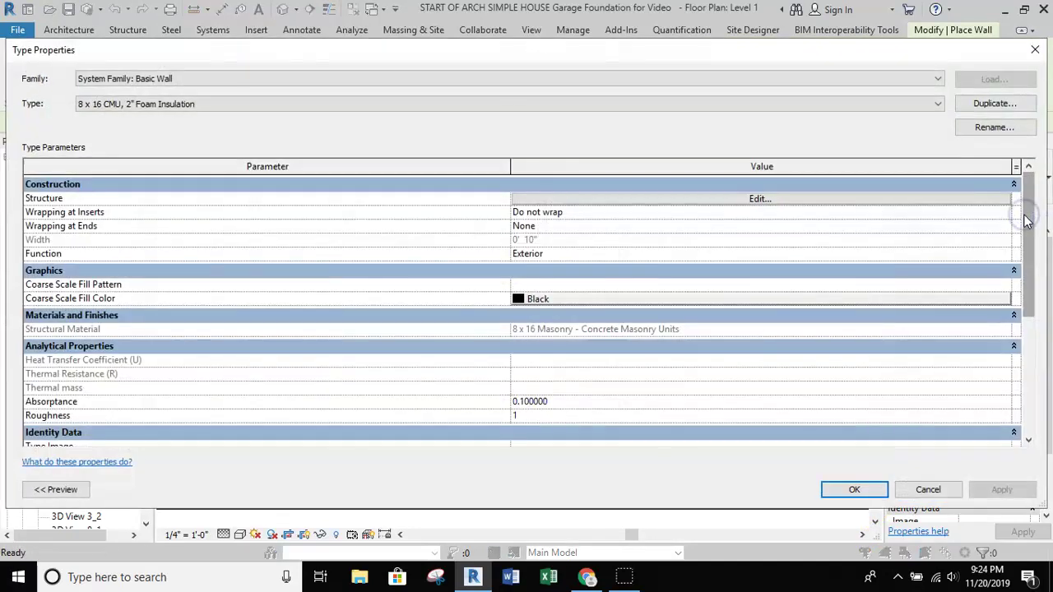
{"action": "left_click", "coordinate": [995, 104]}
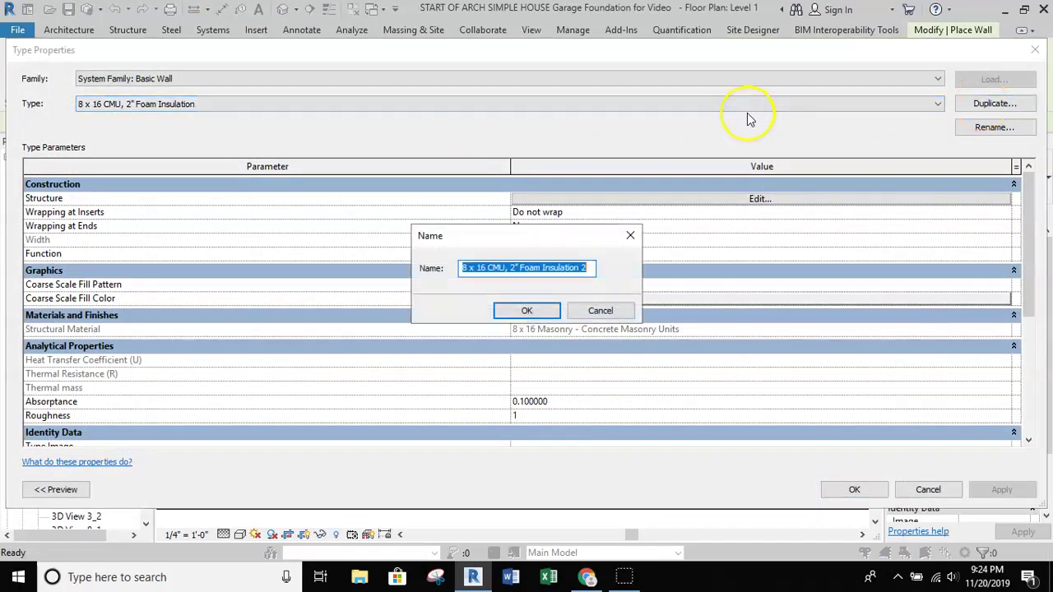
{"action": "left_click", "coordinate": [465, 269]}
{"action": "type", "text": "4"}
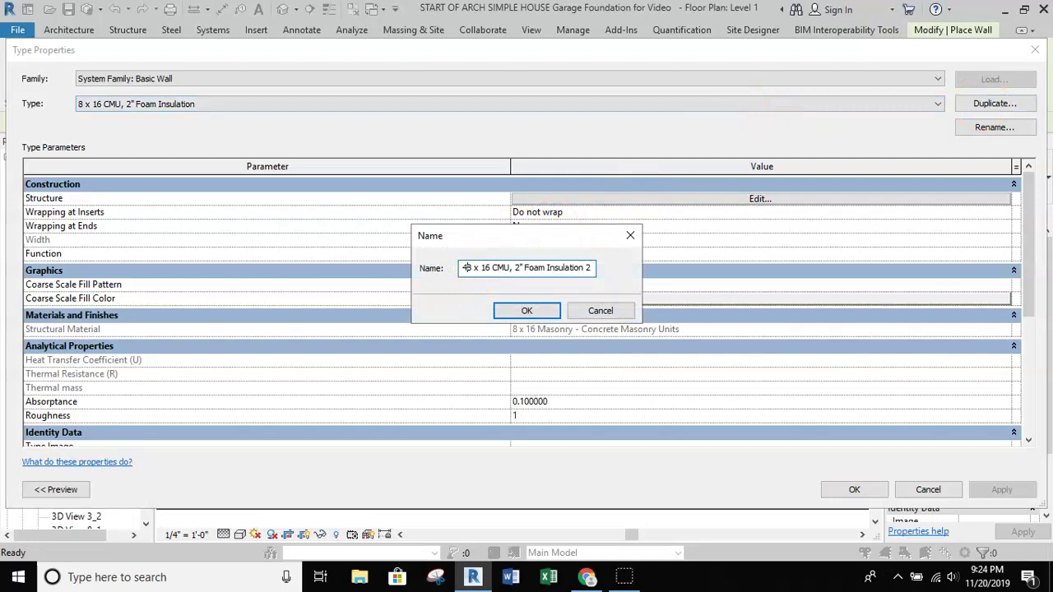
{"action": "type", "text": "x"}
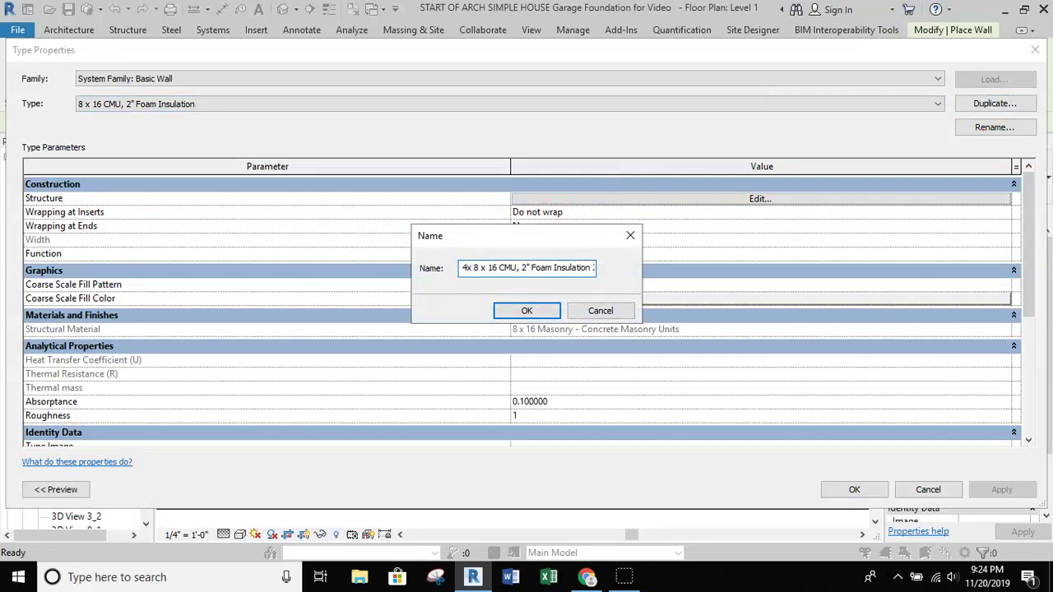
{"action": "left_click", "coordinate": [466, 268]}
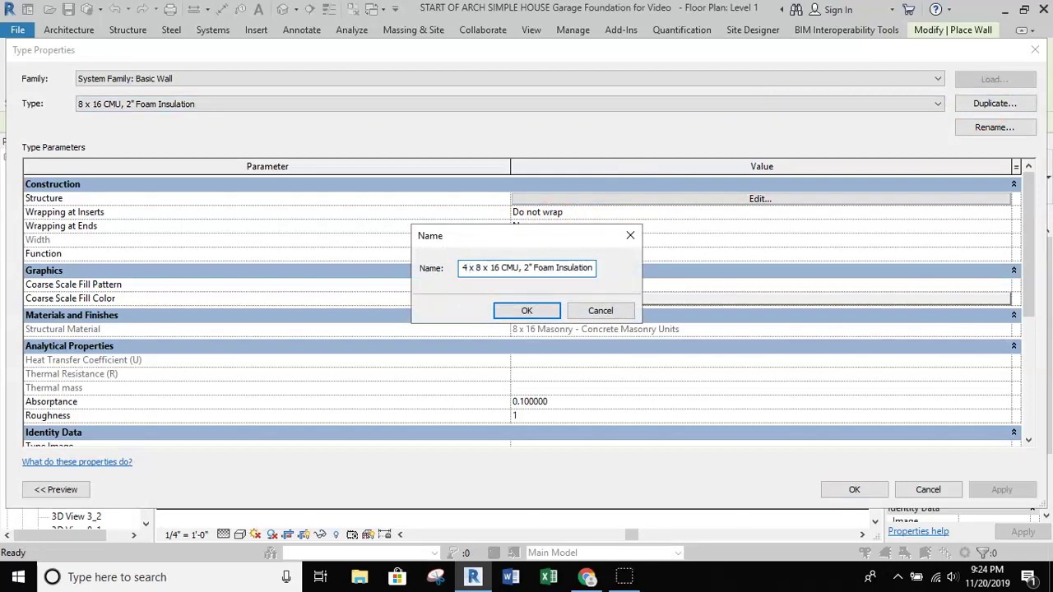
{"action": "left_click", "coordinate": [490, 268]}
{"action": "left_click", "coordinate": [463, 272]}
{"action": "left_click", "coordinate": [502, 267]}
{"action": "type", "text": "solid"}
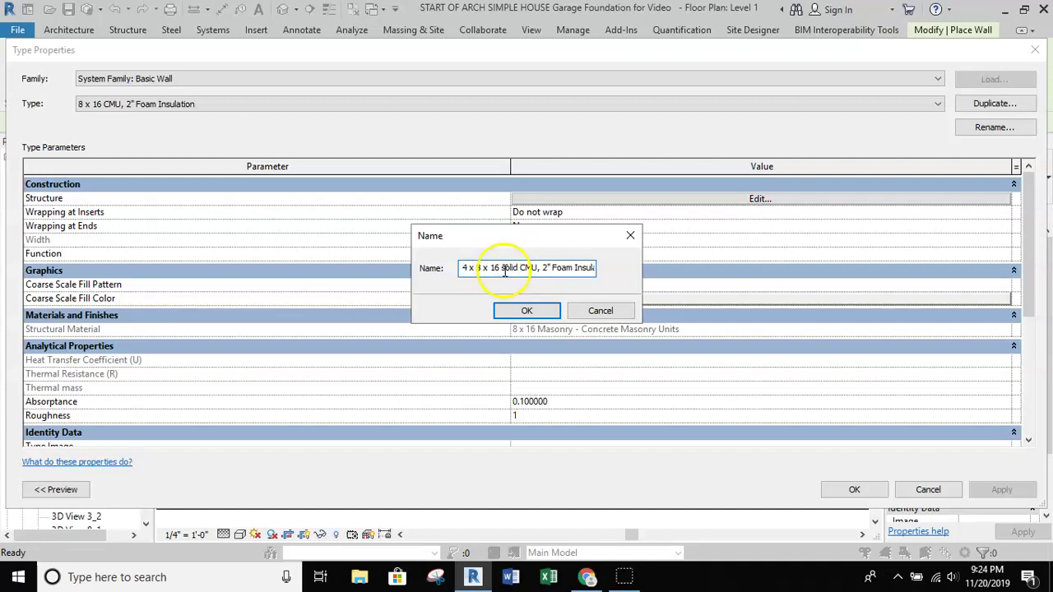
{"action": "key", "text": "ctrl+Left"}
{"action": "key", "text": "BackSpace"}
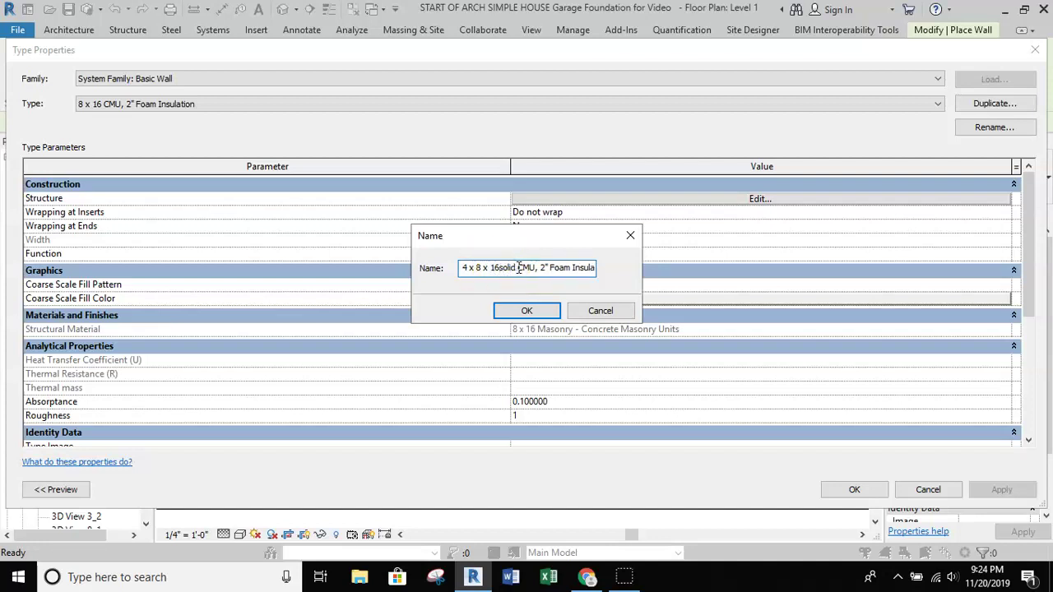
{"action": "key", "text": "BackSpace"}
{"action": "type", "text": "S"}
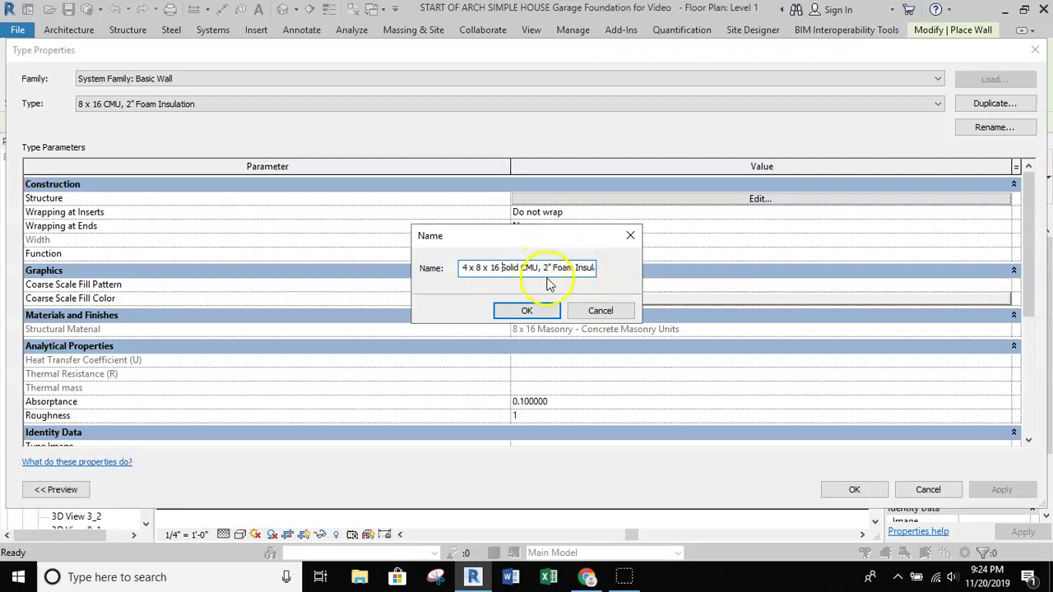
{"action": "left_click", "coordinate": [531, 311]}
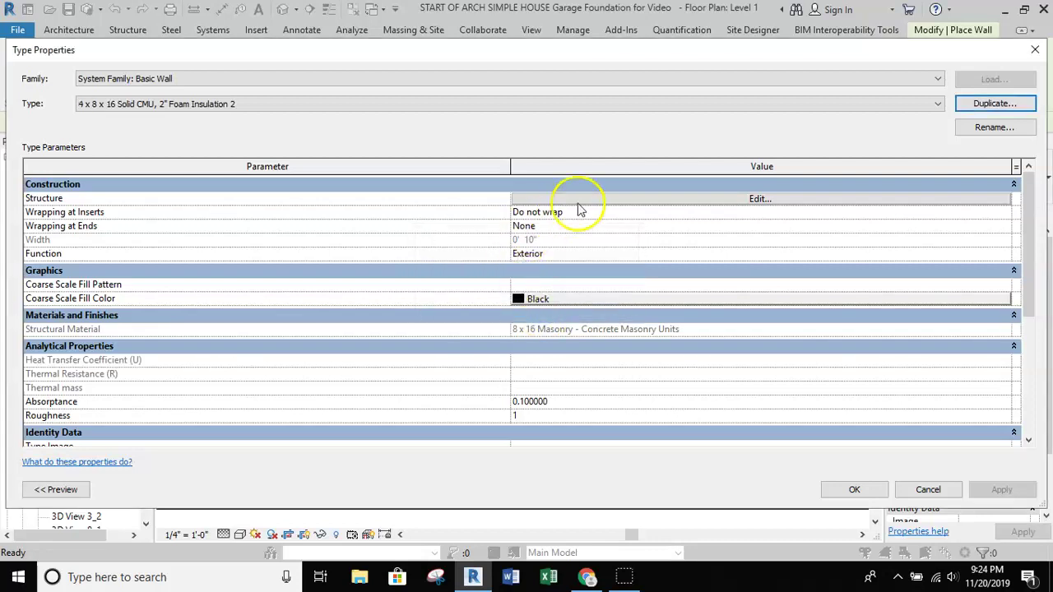
- Set the masonry layer's thickness to 4" in the new wall type's structure
{"action": "left_click", "coordinate": [579, 200]}
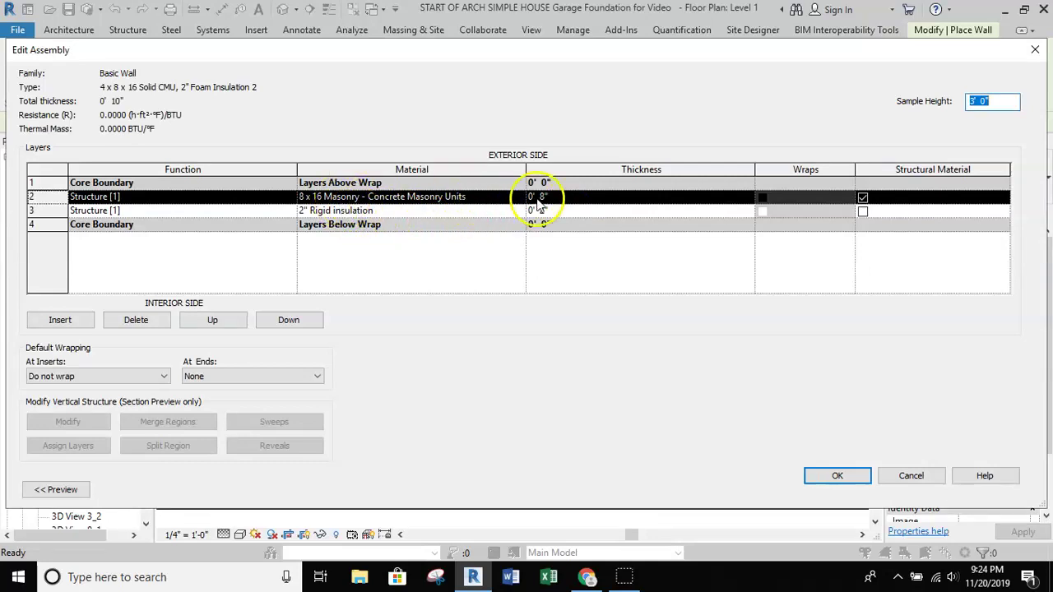
{"action": "left_click", "coordinate": [543, 196]}
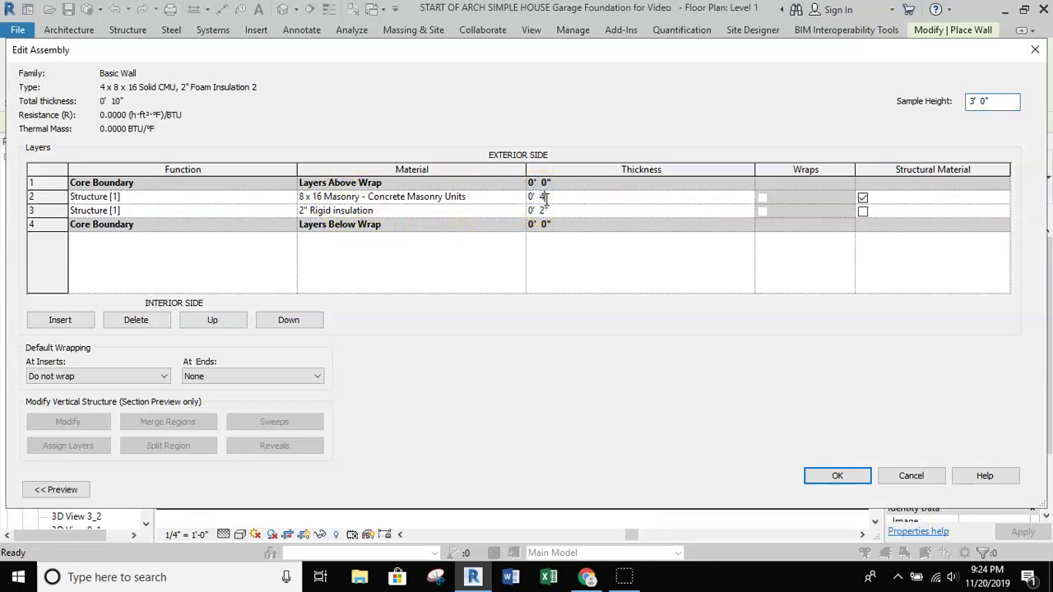
{"action": "type", "text": "4"}
- Duplicate the masonry layer's 8 x 16 Masonry - Concrete Masonry Units material
{"action": "left_click", "coordinate": [507, 198]}
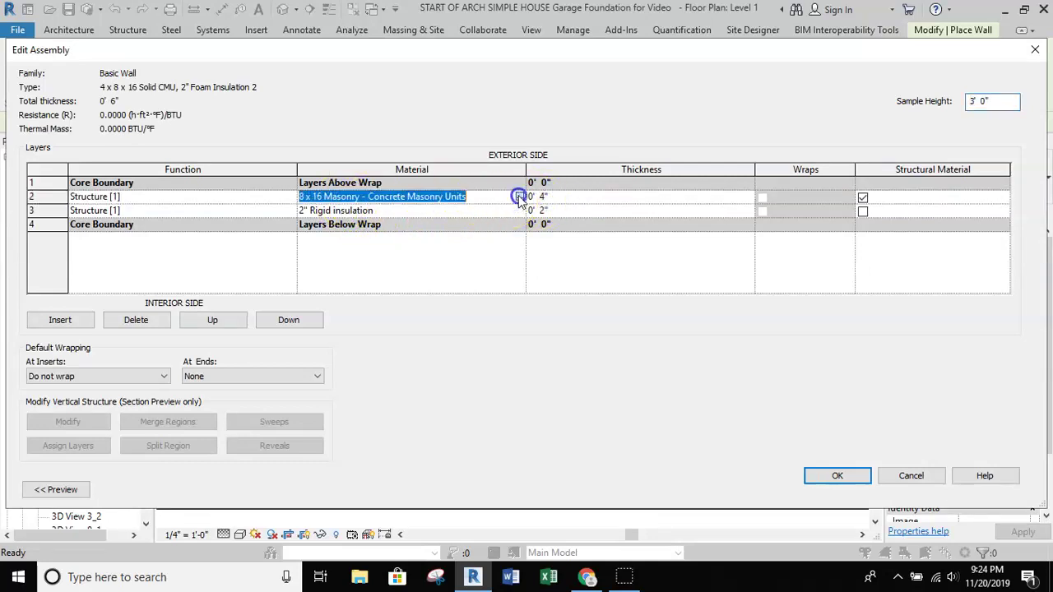
{"action": "left_click", "coordinate": [519, 197]}
{"action": "left_click", "coordinate": [343, 469]}
{"action": "left_click", "coordinate": [355, 497]}
- Rename the duplicated masonry material as 4 x 8 x 16 Masonry - CMU
{"action": "left_click", "coordinate": [581, 68]}
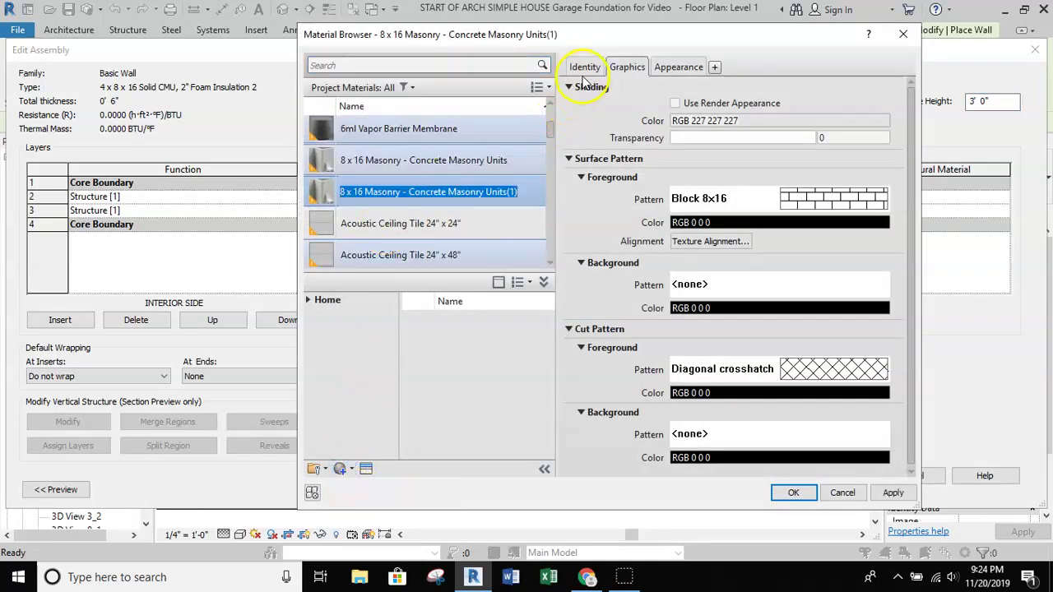
{"action": "left_click", "coordinate": [675, 90]}
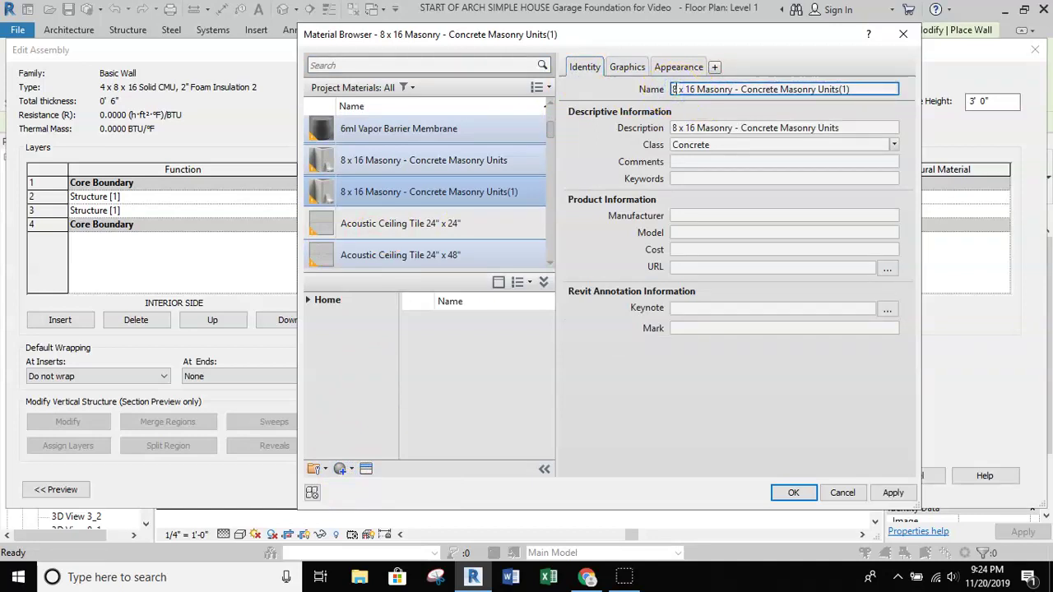
{"action": "double_click", "coordinate": [674, 88]}
{"action": "key", "text": "End"}
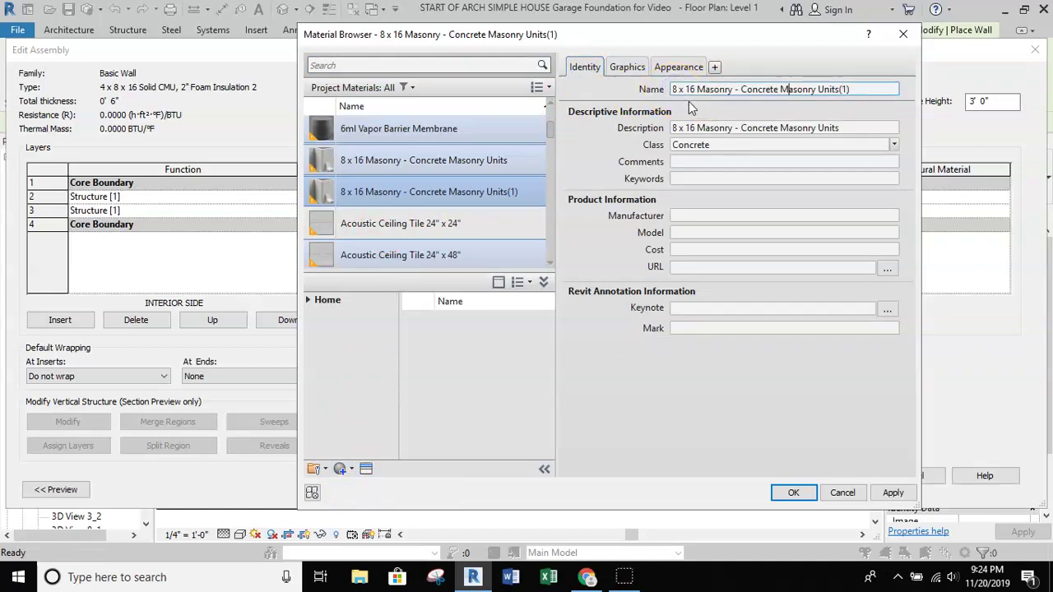
{"action": "type", "text": "4"}
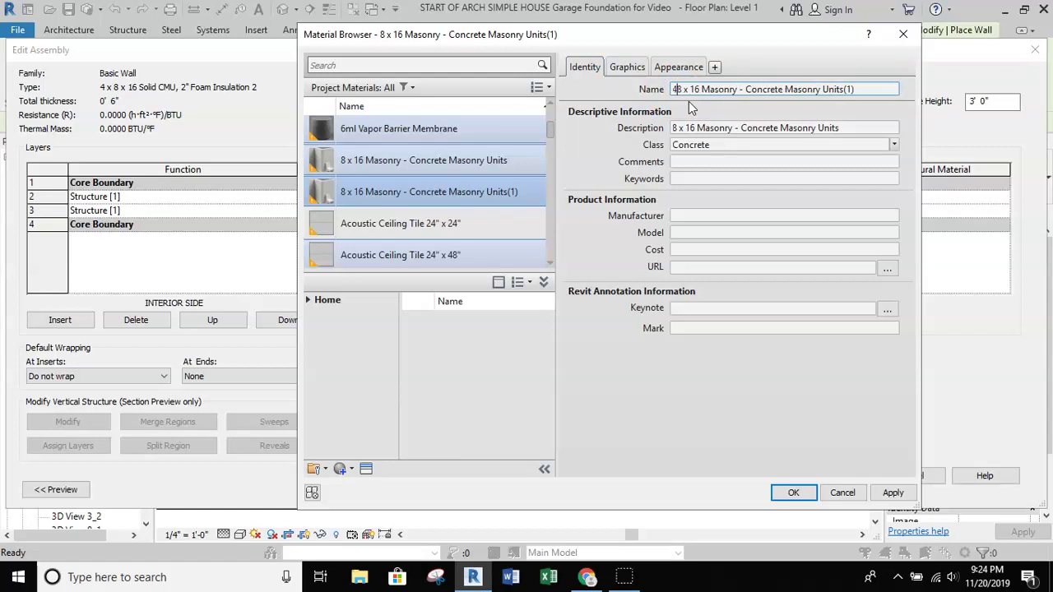
{"action": "type", "text": " x"}
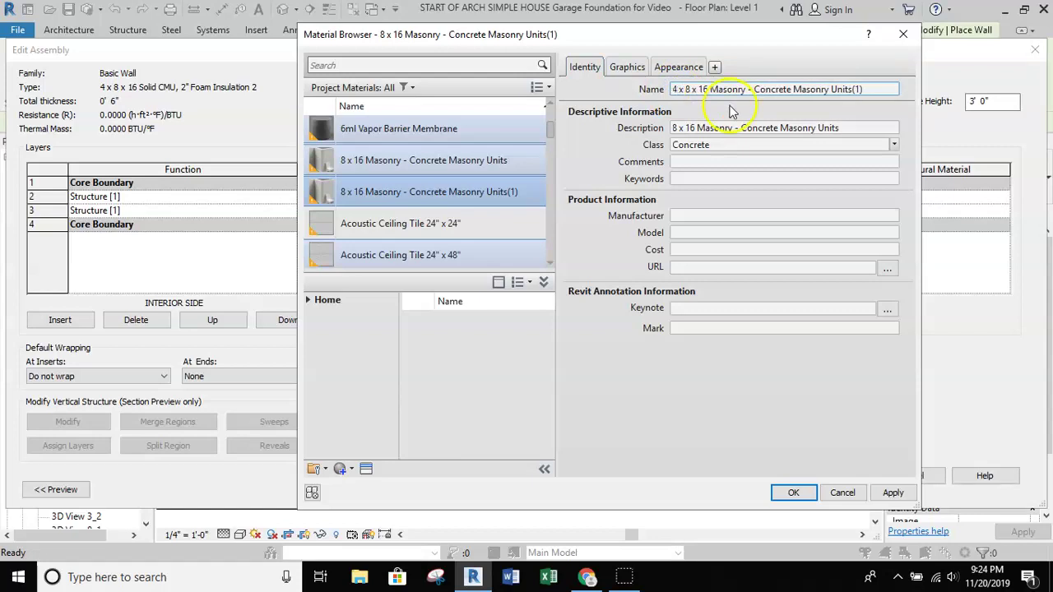
{"action": "left_click", "coordinate": [861, 88]}
{"action": "key", "text": "BackSpace"}
{"action": "left_click_drag", "start_coordinate": [852, 89], "coordinate": [768, 89]}
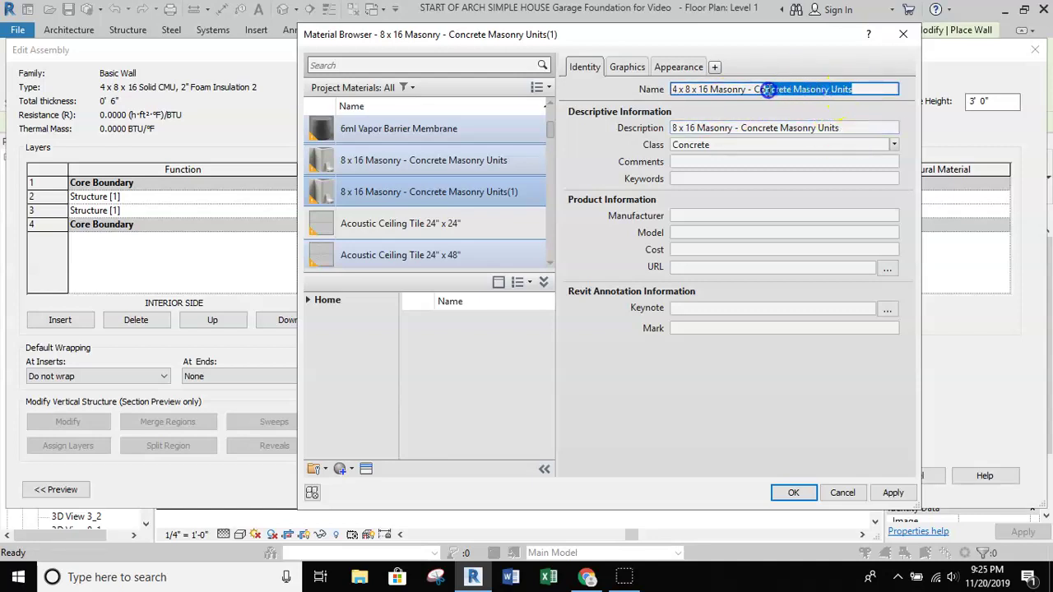
{"action": "type", "text": "CMU"}
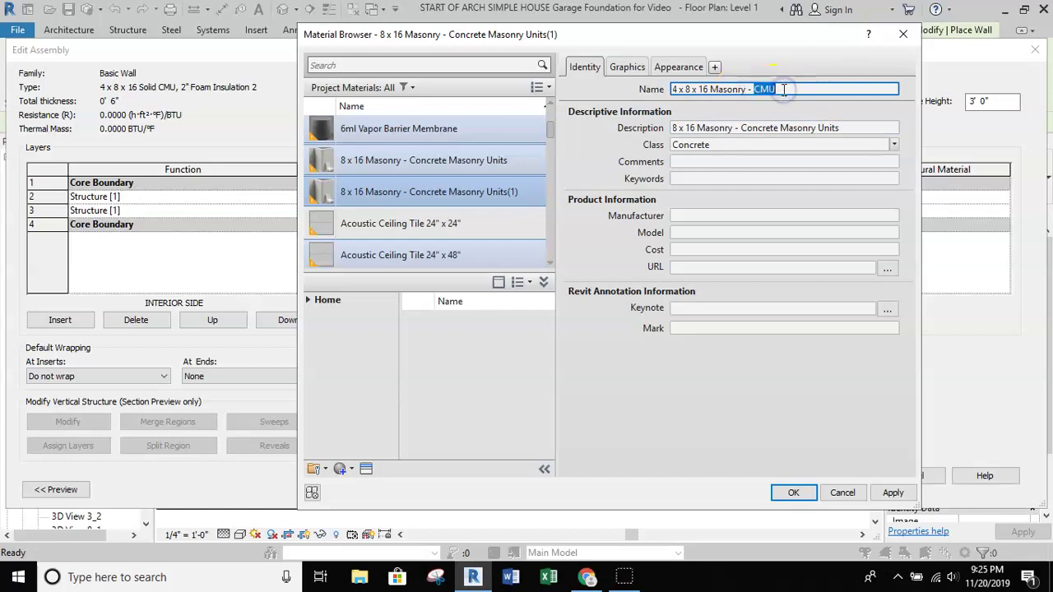
- Copy the name 4 x 8 x 16 Masonry - CMU into the material's description, assign it to the masonry layer and accept the wall type
{"action": "triple_click", "coordinate": [783, 90]}
{"action": "key", "text": "ctrl+c"}
{"action": "left_click", "coordinate": [828, 131]}
{"action": "left_click_drag", "start_coordinate": [852, 130], "coordinate": [671, 130]}
{"action": "key", "text": "ctrl+v"}
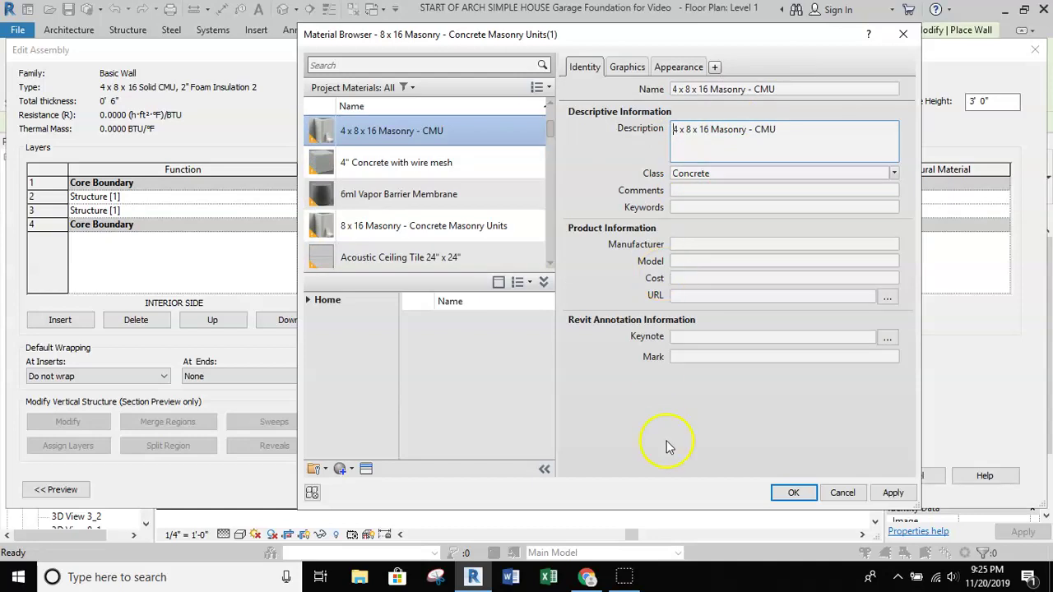
{"action": "left_click", "coordinate": [670, 444]}
{"action": "left_click", "coordinate": [893, 493]}
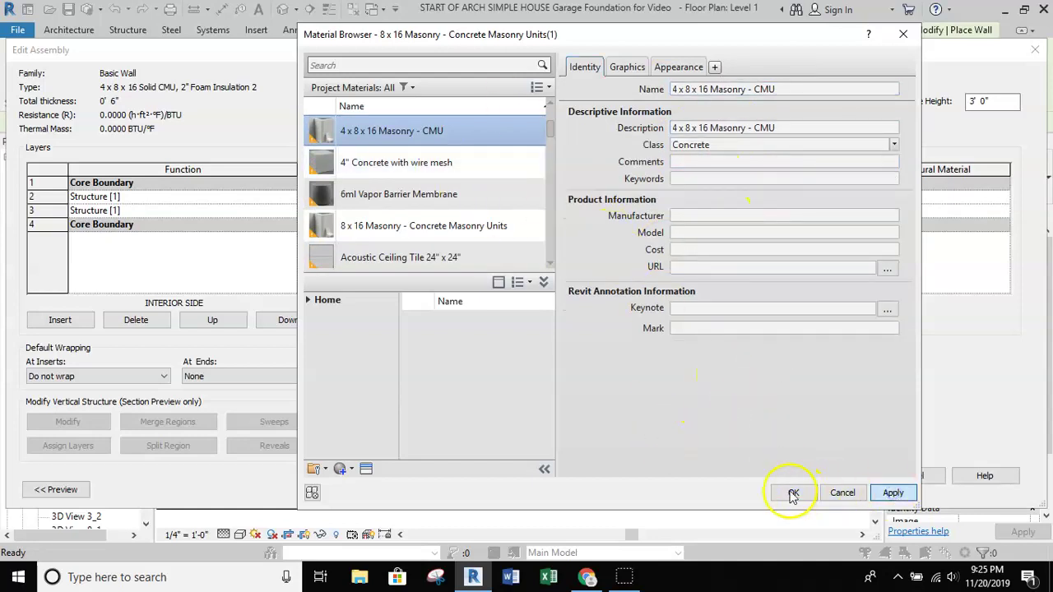
{"action": "left_click", "coordinate": [793, 492]}
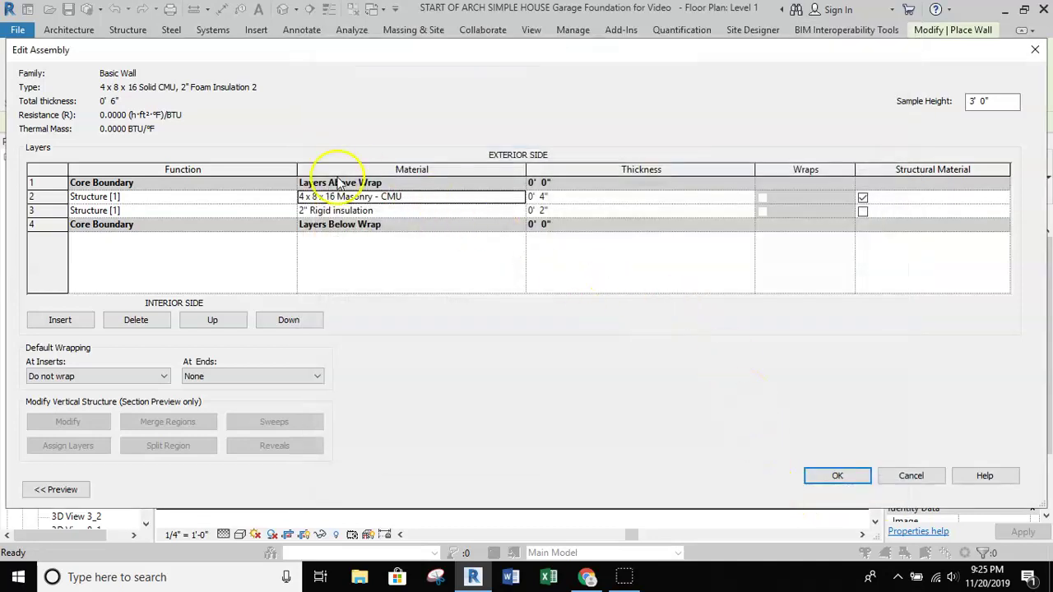
{"action": "left_click", "coordinate": [838, 477]}
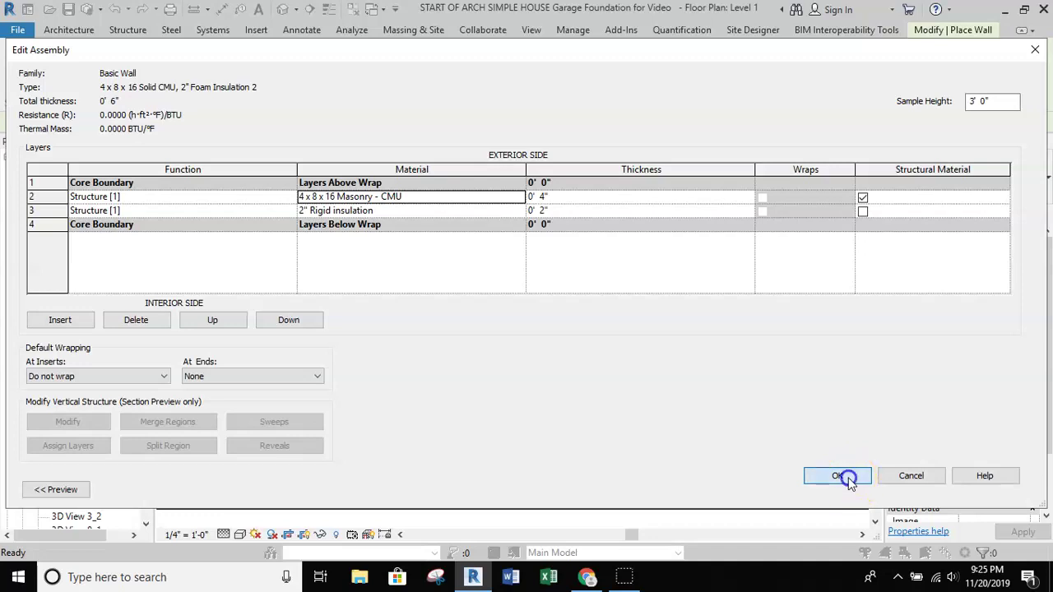
{"action": "left_click", "coordinate": [855, 490]}
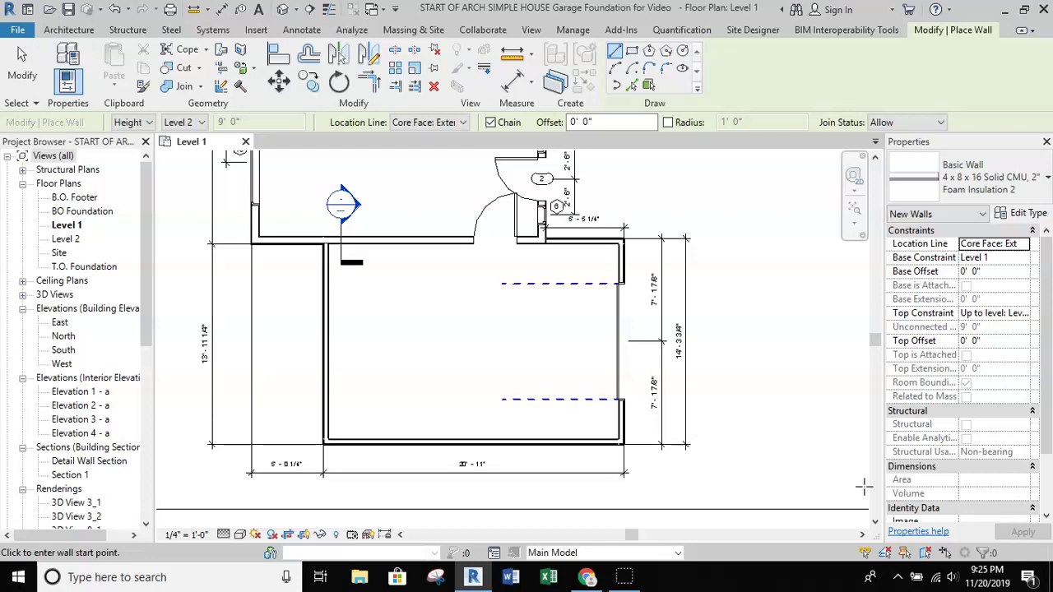
- Choose the stacked wall type 2x6 Stud with 1/2" OSB, 1/2" vinyl Siding, 1/2 GWB for the new wall
{"action": "left_click", "coordinate": [1011, 169]}
{"action": "left_click_drag", "start_coordinate": [1049, 260], "coordinate": [1048, 336]}
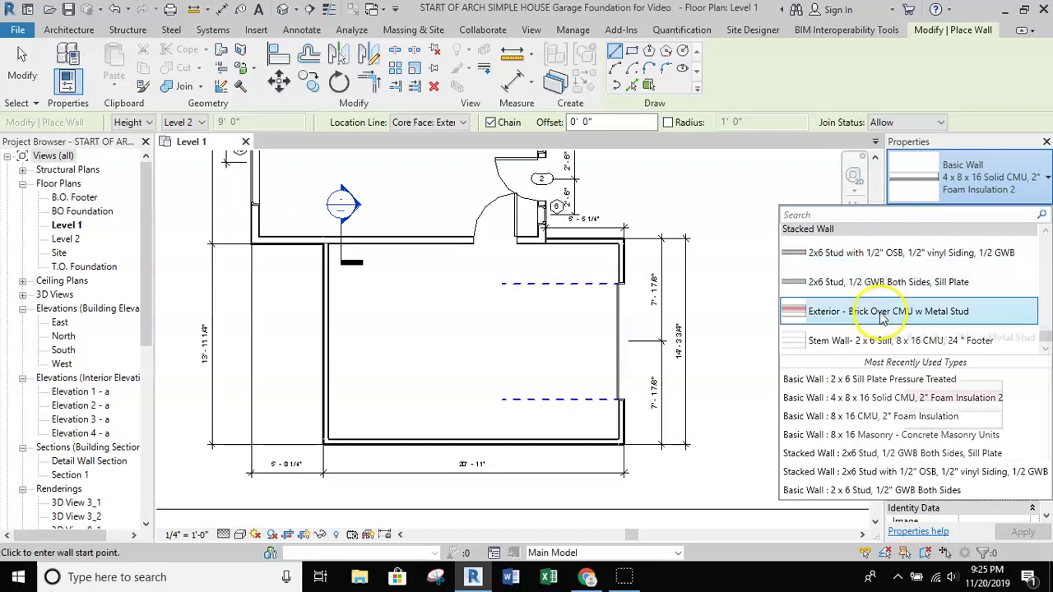
{"action": "left_click", "coordinate": [870, 254]}
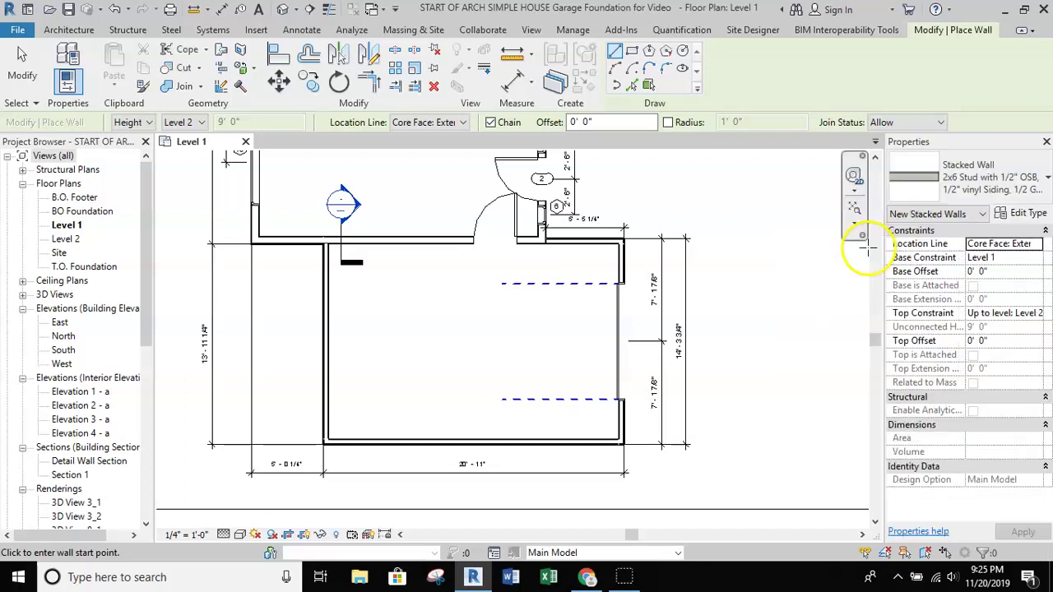
- Duplicate the stacked wall type under the name 4 x 8x 16 Solid CMU, 8 x 16 CMU, 2" Foam Insulation
{"action": "left_click", "coordinate": [1035, 216]}
{"action": "left_click", "coordinate": [994, 105]}
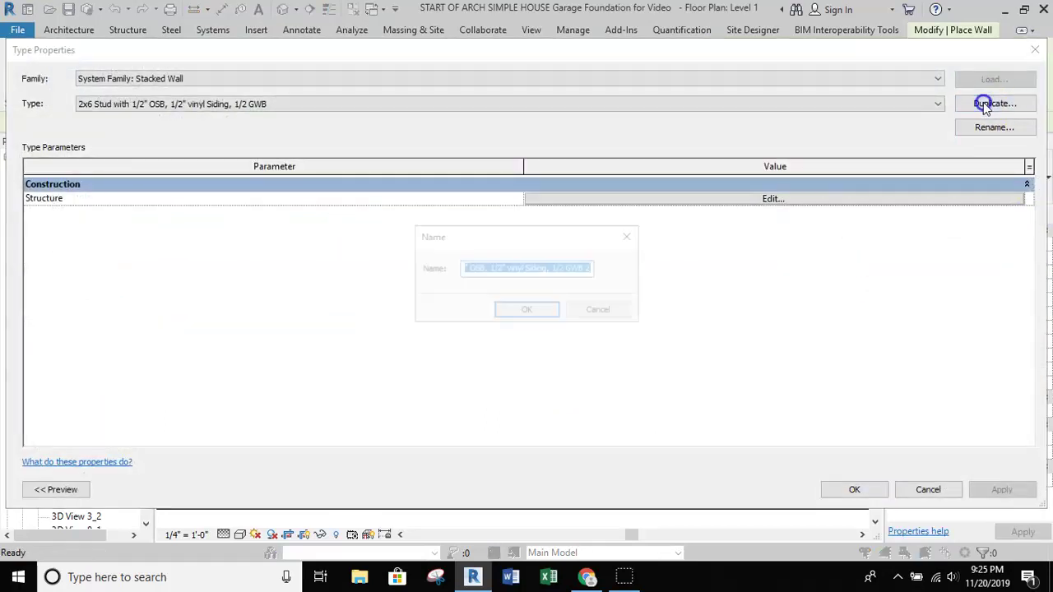
{"action": "left_click_drag", "start_coordinate": [594, 267], "coordinate": [440, 266]}
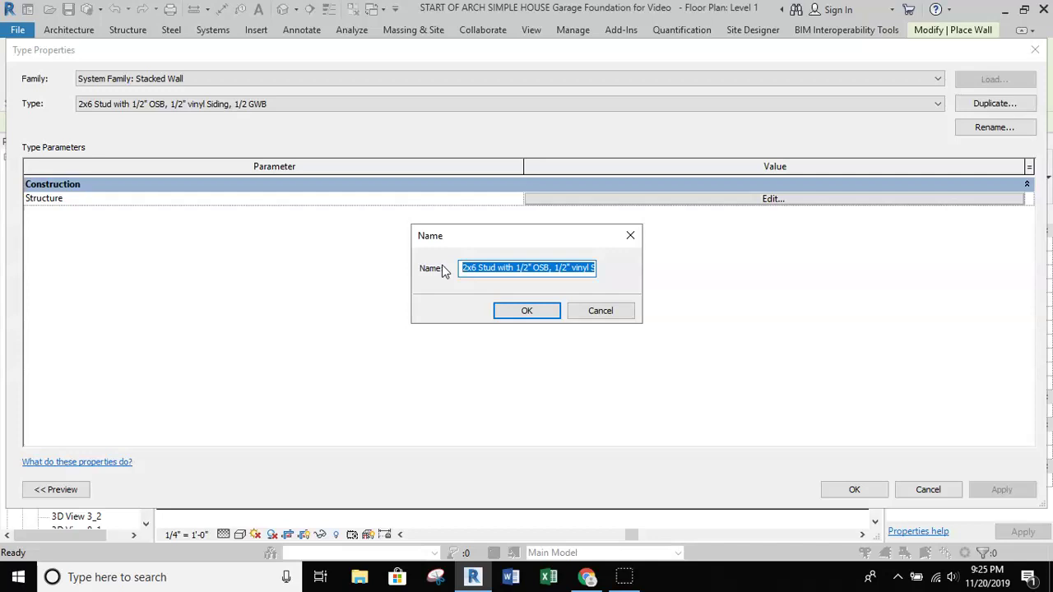
{"action": "type", "text": "8"}
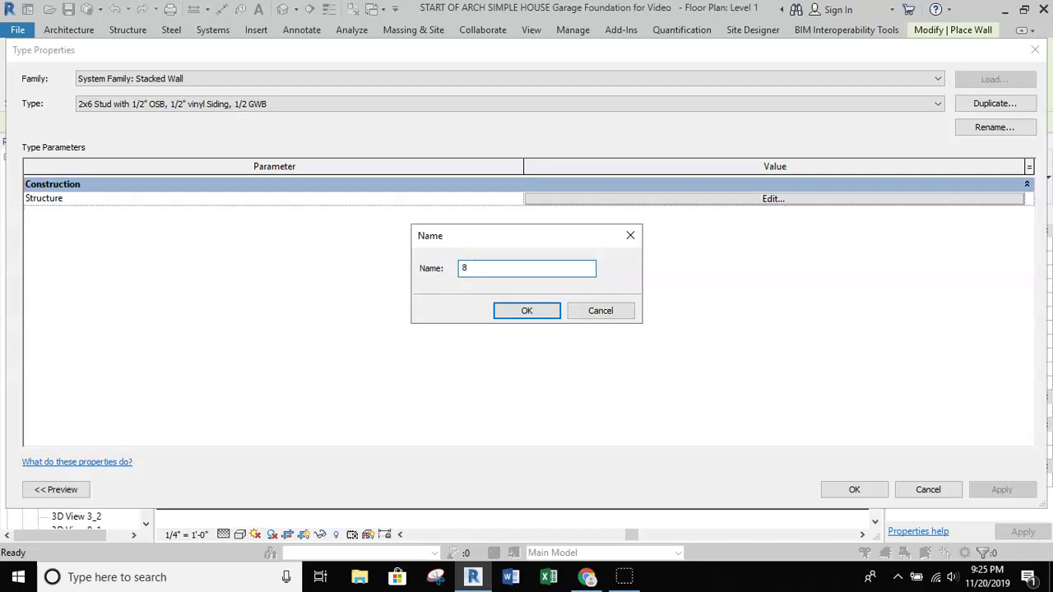
{"action": "key", "text": "BackSpace"}
{"action": "type", "text": "4 x 8x 16 Solid CMU, 8 x 16 CM"}
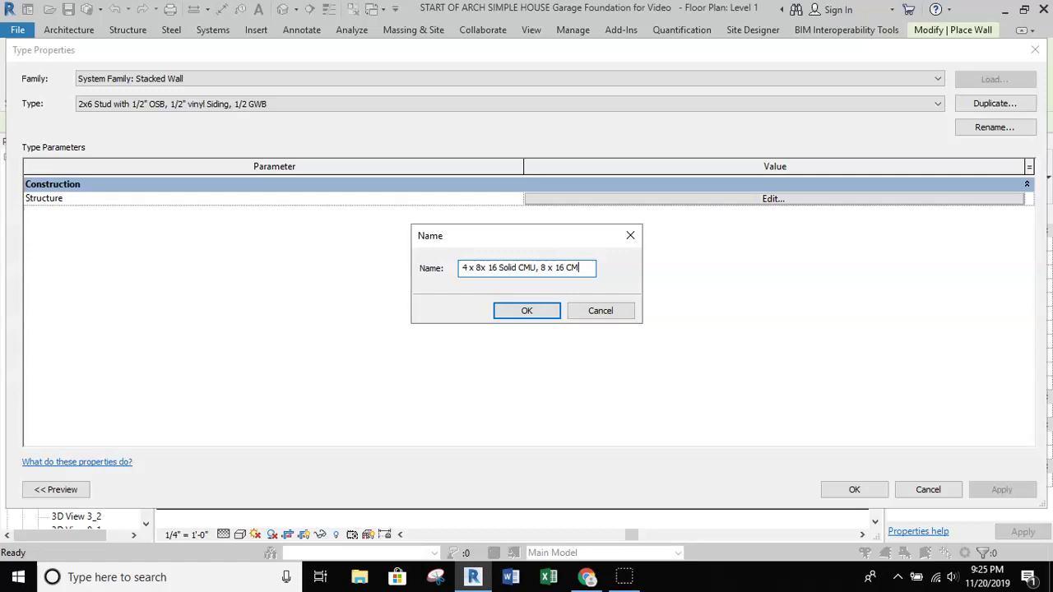
{"action": "type", "text": "2\" Foam Insulation"}
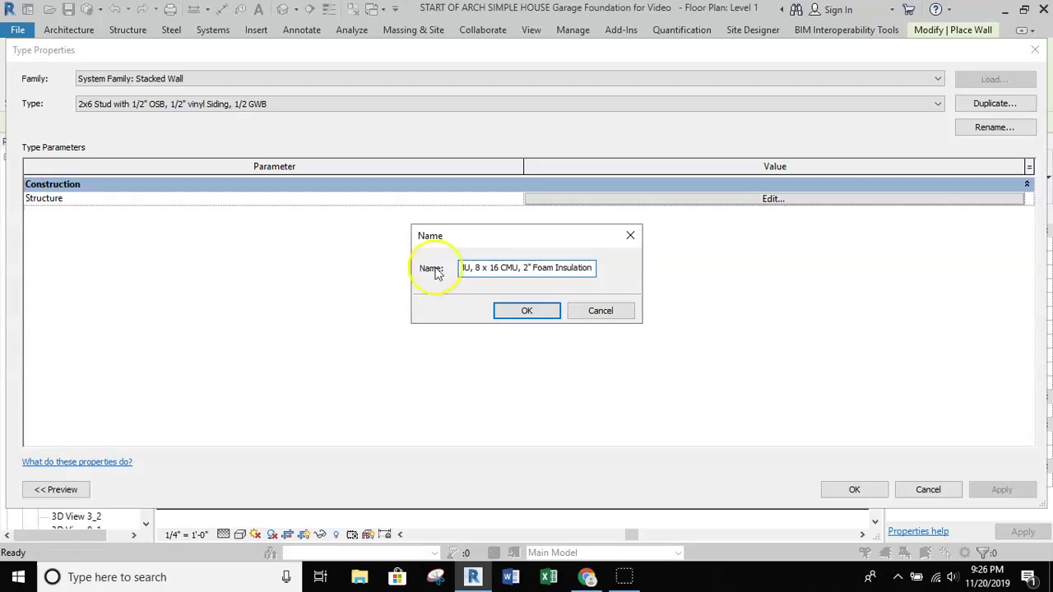
{"action": "left_click", "coordinate": [518, 312]}
- Set the stack's upper wall to 4 x 8 x 16 Solid CMU, 2" Foam Insulation 2 and its lower wall to 8 x 16 CMU, 2" Foam Insulation
{"action": "left_click", "coordinate": [539, 200]}
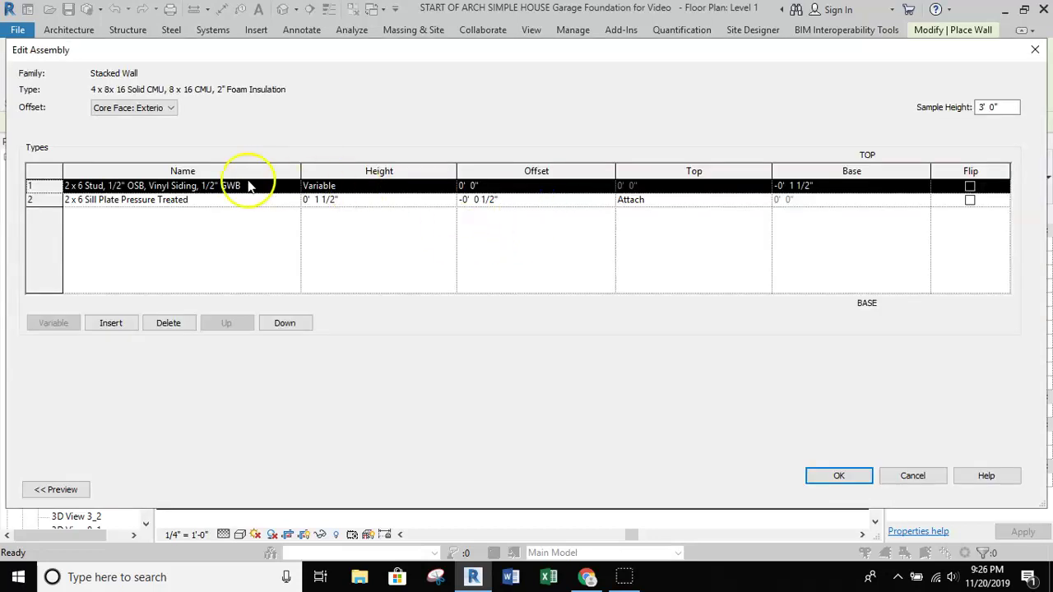
{"action": "left_click", "coordinate": [286, 186]}
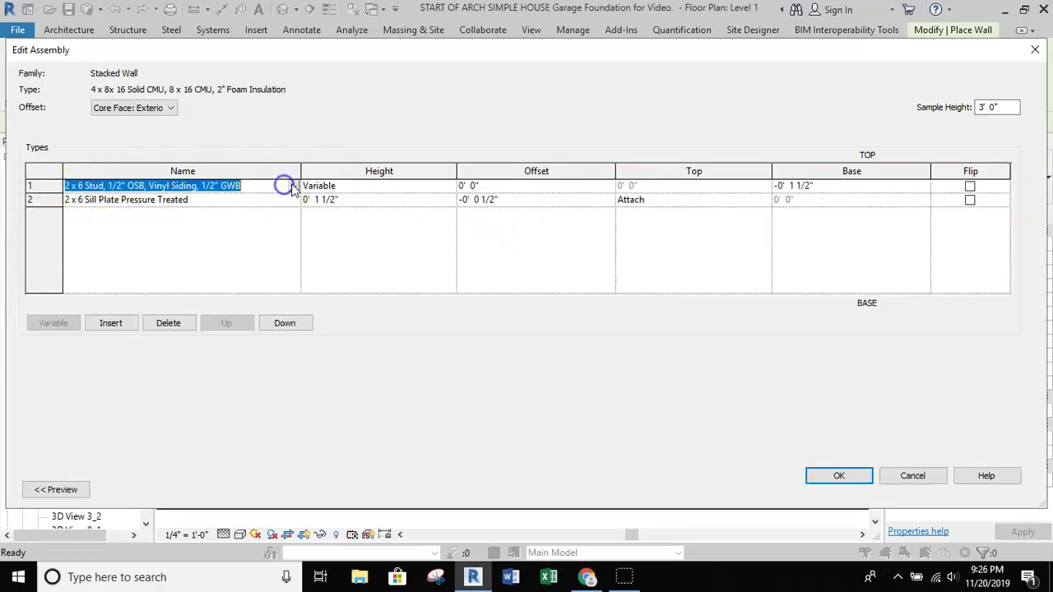
{"action": "left_click", "coordinate": [293, 186]}
{"action": "scroll", "coordinate": [162, 234], "scroll_direction": "up", "scroll_amount": 1}
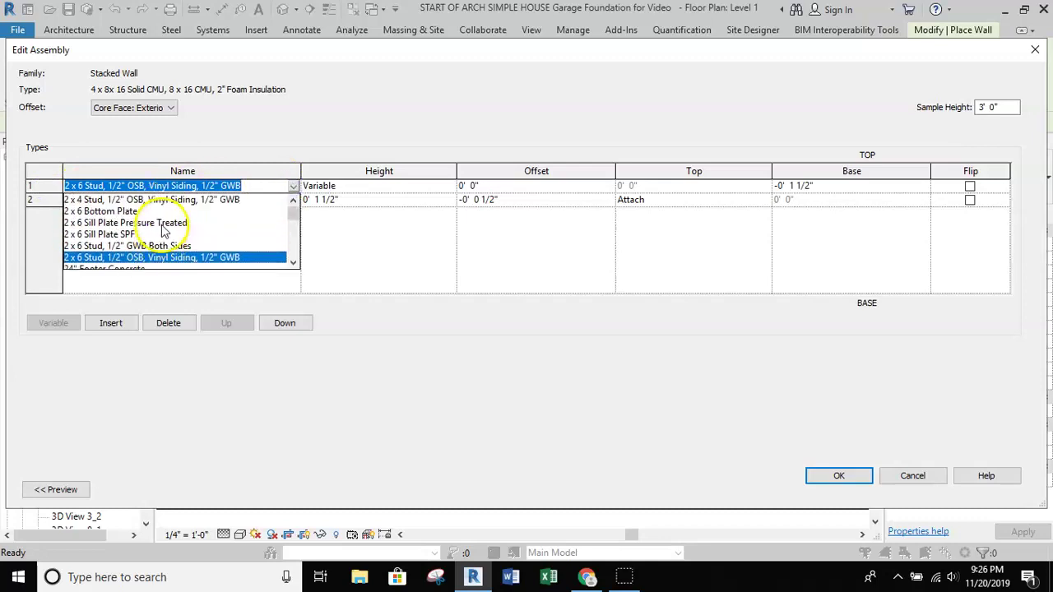
{"action": "scroll", "coordinate": [153, 230], "scroll_direction": "down", "scroll_amount": 1}
{"action": "scroll", "coordinate": [153, 230], "scroll_direction": "down", "scroll_amount": 2}
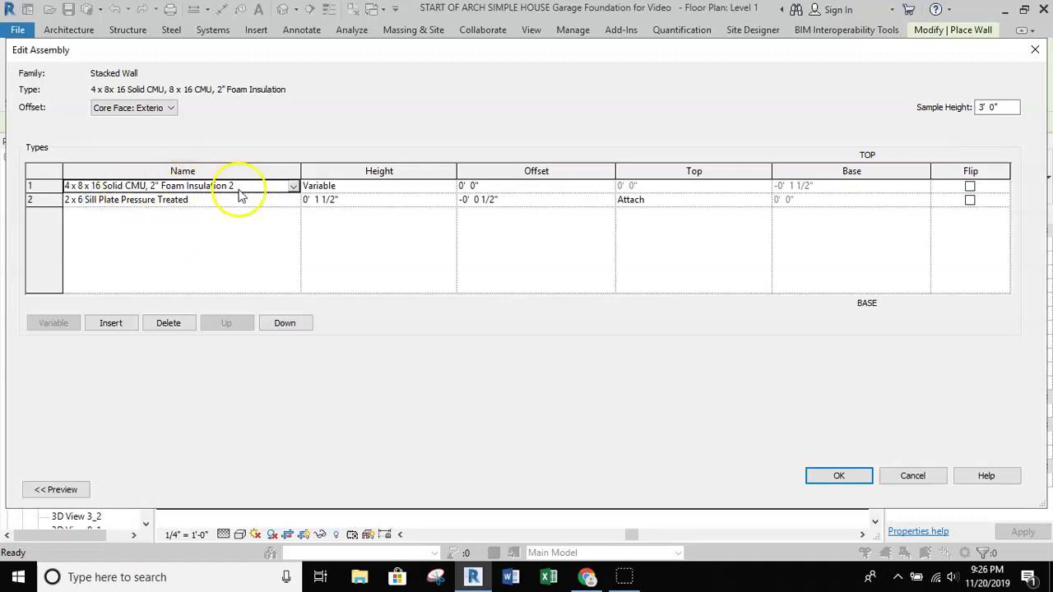
{"action": "left_click", "coordinate": [293, 201]}
{"action": "scroll", "coordinate": [153, 235], "scroll_direction": "down", "scroll_amount": 3}
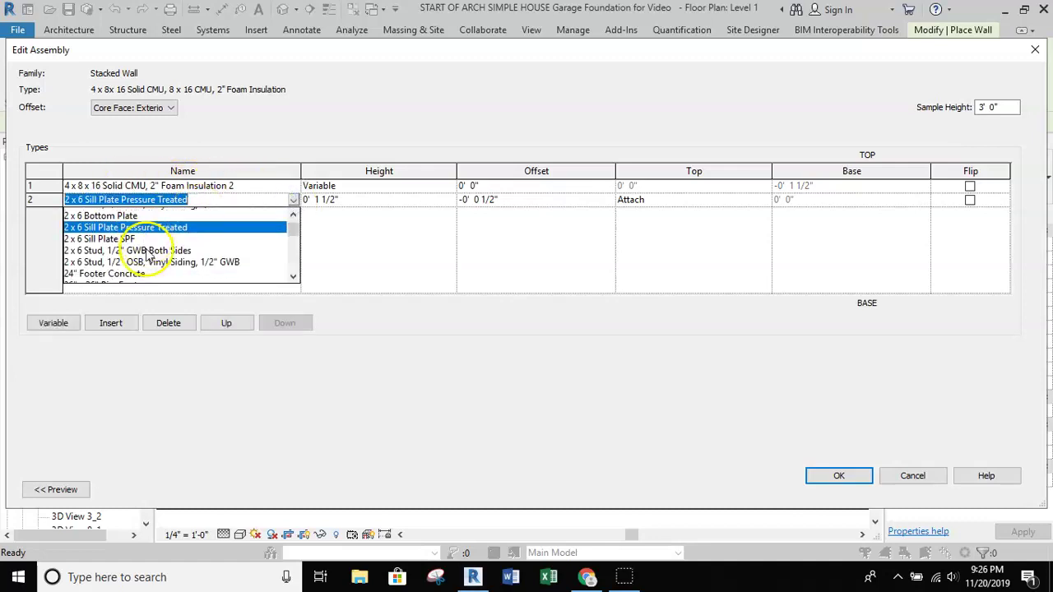
{"action": "left_click", "coordinate": [103, 249]}
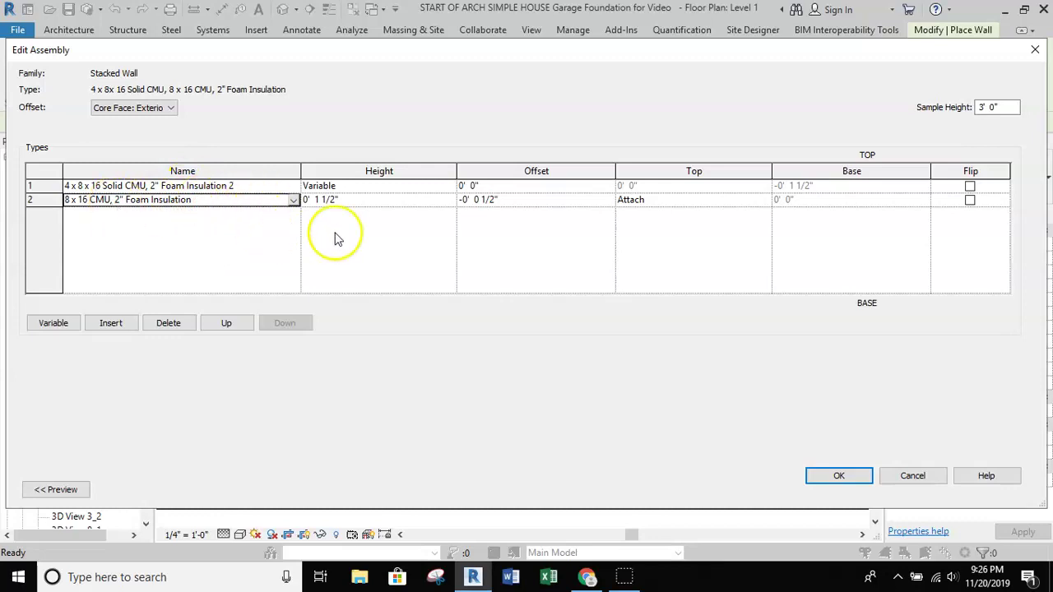
- Make the lower CMU wall the variable-height part of the stack and set the upper wall's height to 8"
{"action": "left_click", "coordinate": [364, 201]}
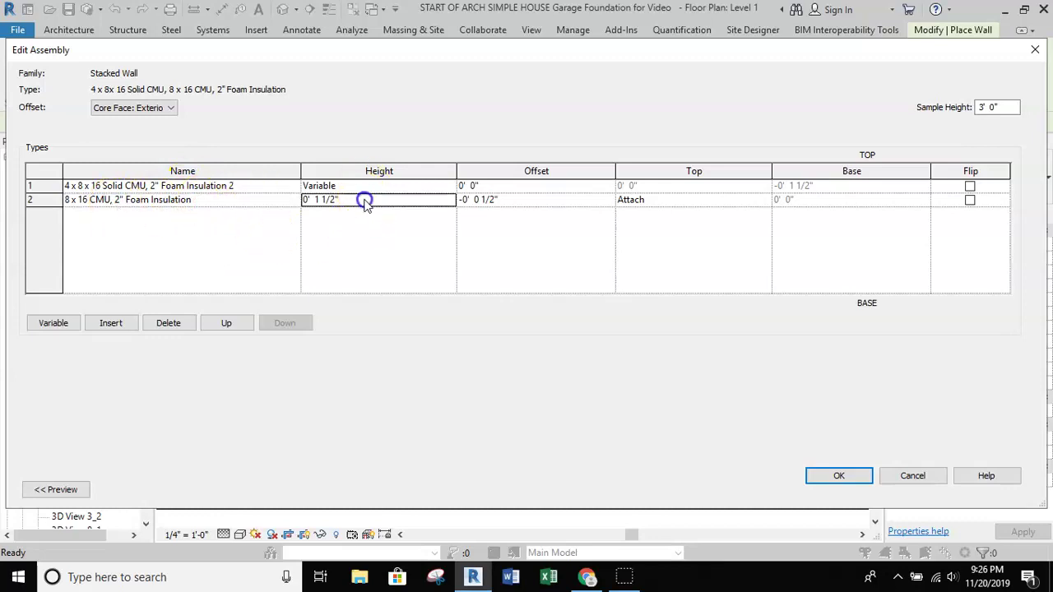
{"action": "left_click", "coordinate": [51, 322]}
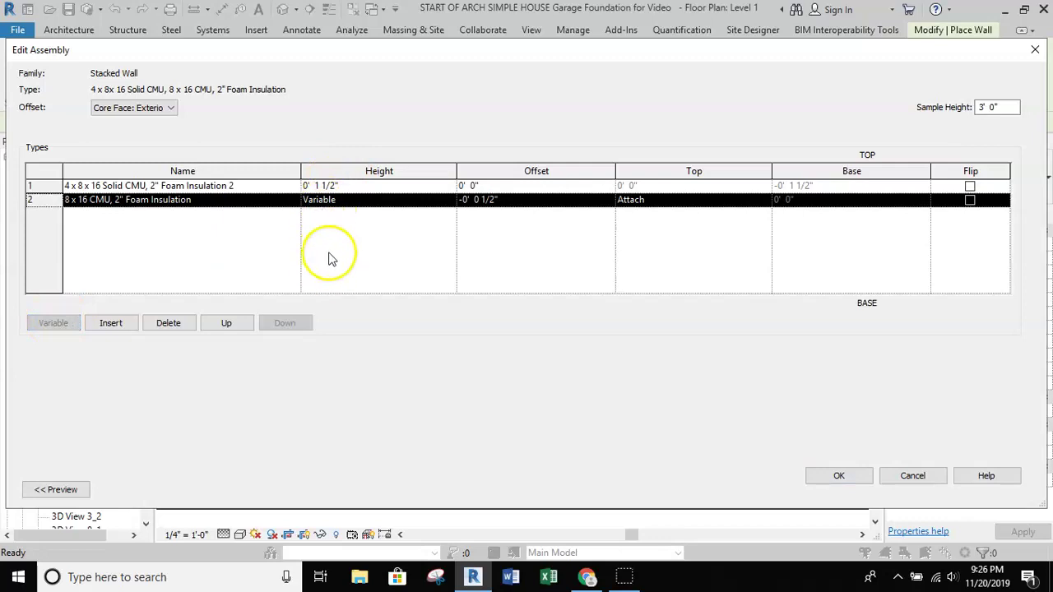
{"action": "left_click", "coordinate": [344, 186]}
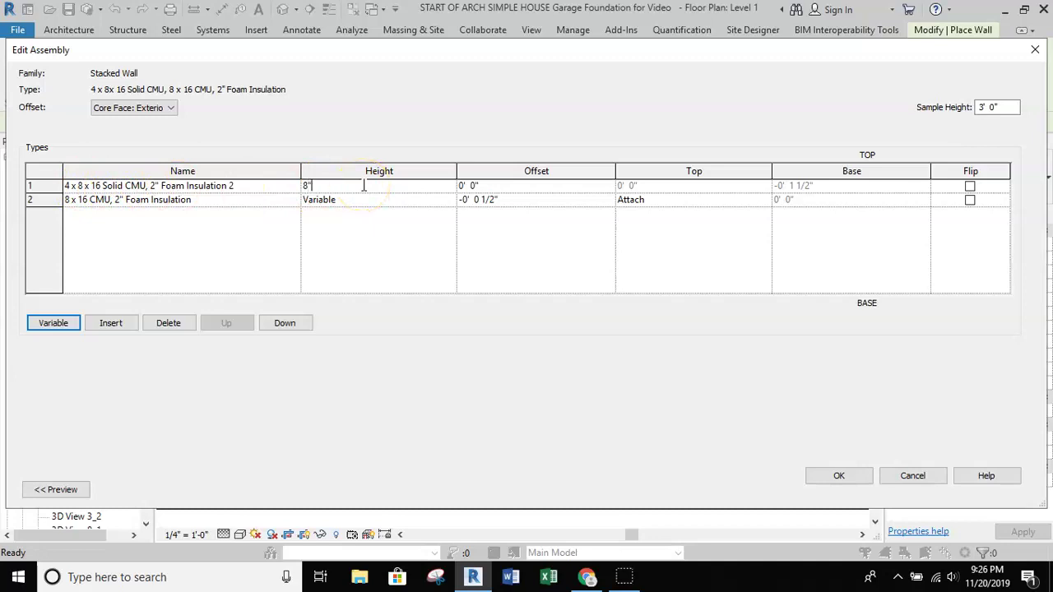
- Preview the stacked wall's section, set the lower CMU wall's offset to 0 and accept the stacked wall type
{"action": "left_click", "coordinate": [58, 490]}
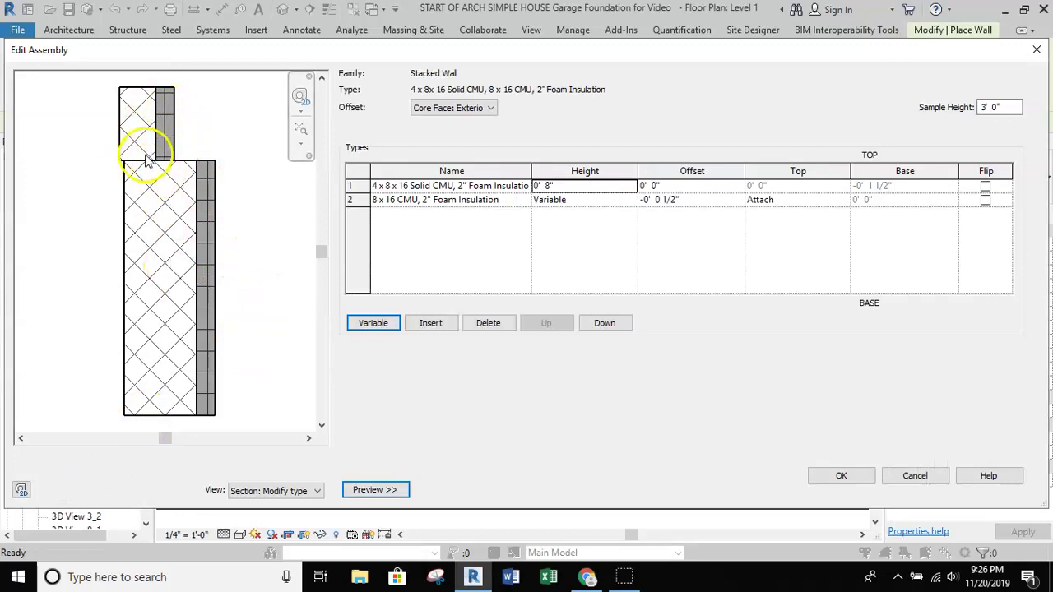
{"action": "left_click", "coordinate": [688, 200]}
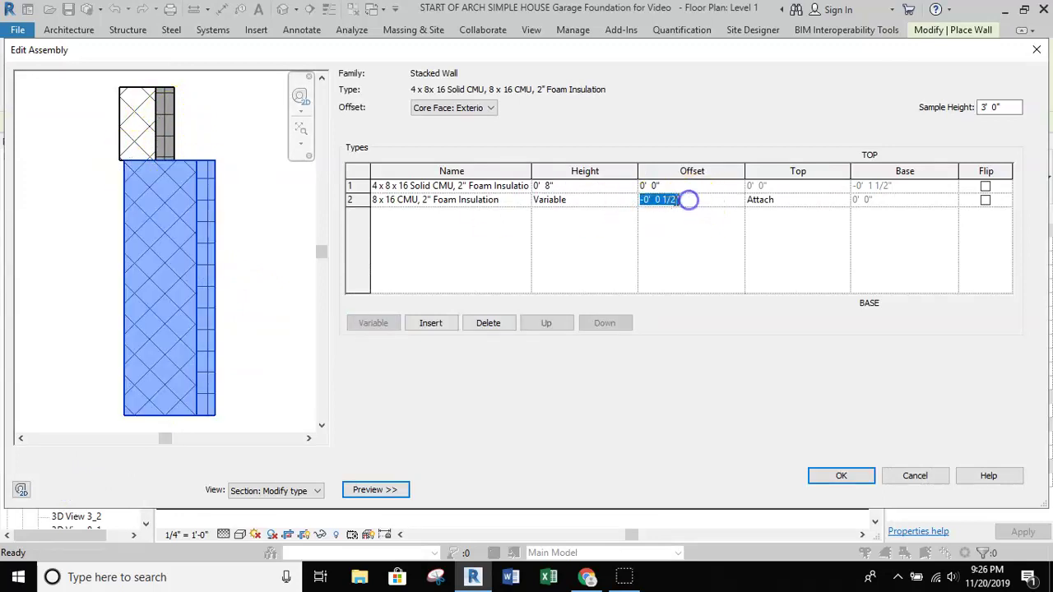
{"action": "type", "text": "0"}
{"action": "key", "text": "Return"}
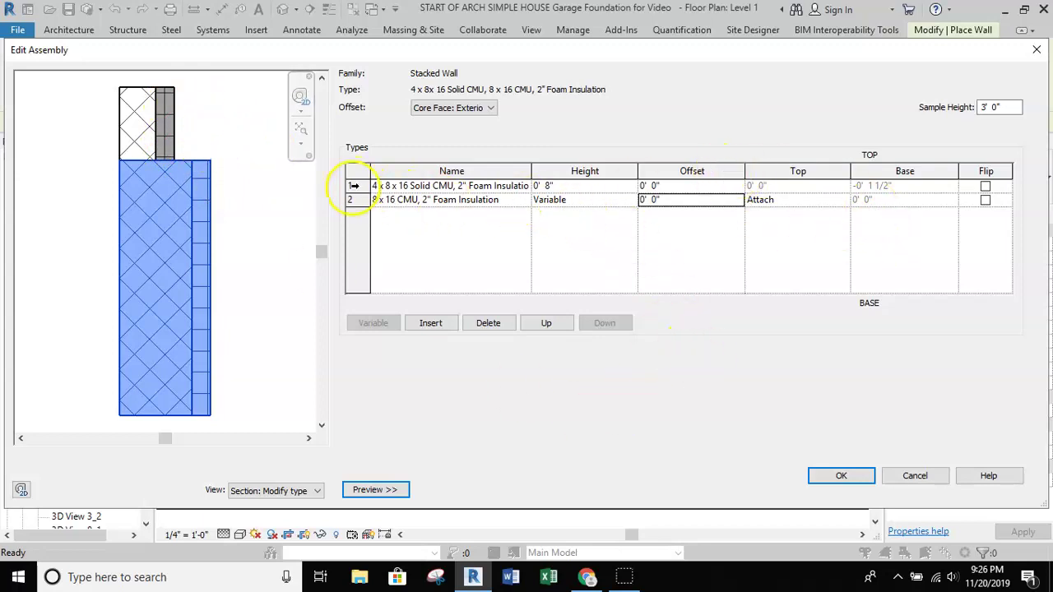
{"action": "left_click", "coordinate": [353, 186]}
{"action": "left_click", "coordinate": [840, 475]}
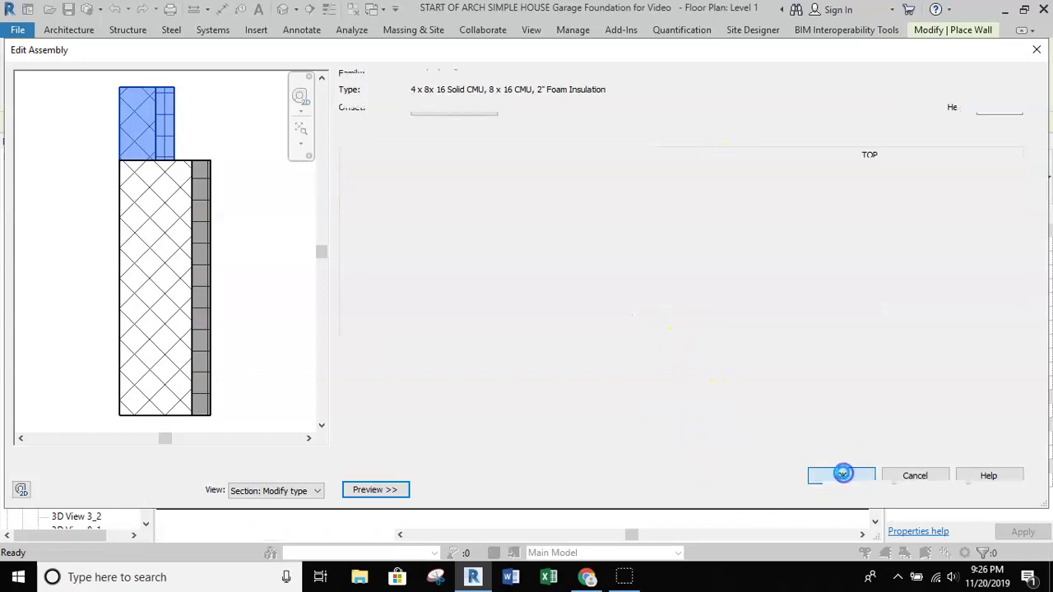
{"action": "left_click", "coordinate": [732, 489]}
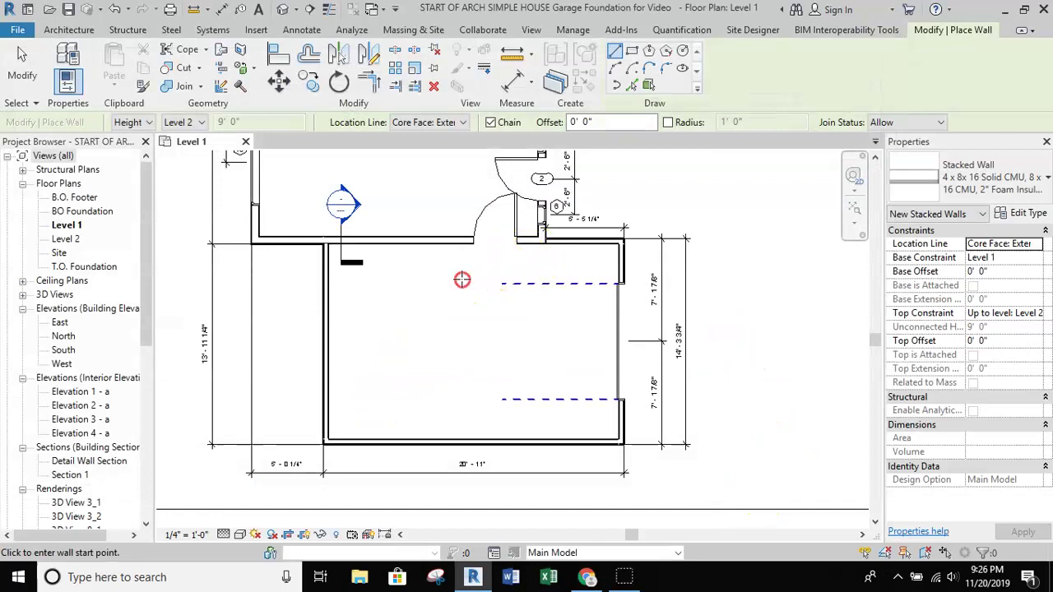
- Switch to Chrome and examine the Detail Section Garage Foundation drawing in the class work rubric
{"action": "middle_click_drag", "start_coordinate": [464, 216], "coordinate": [504, 222]}
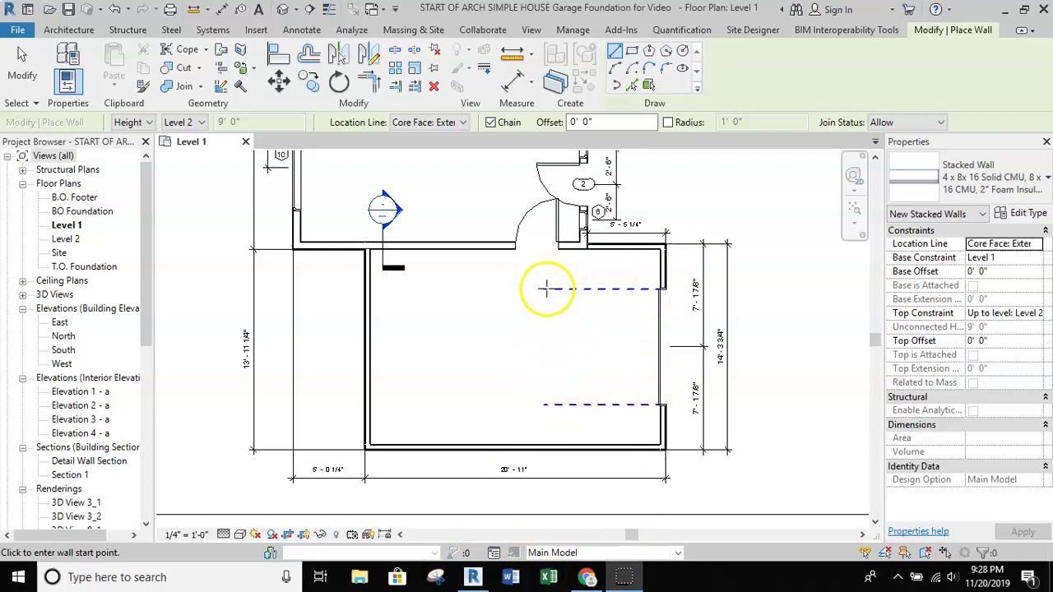
{"action": "left_click", "coordinate": [586, 578]}
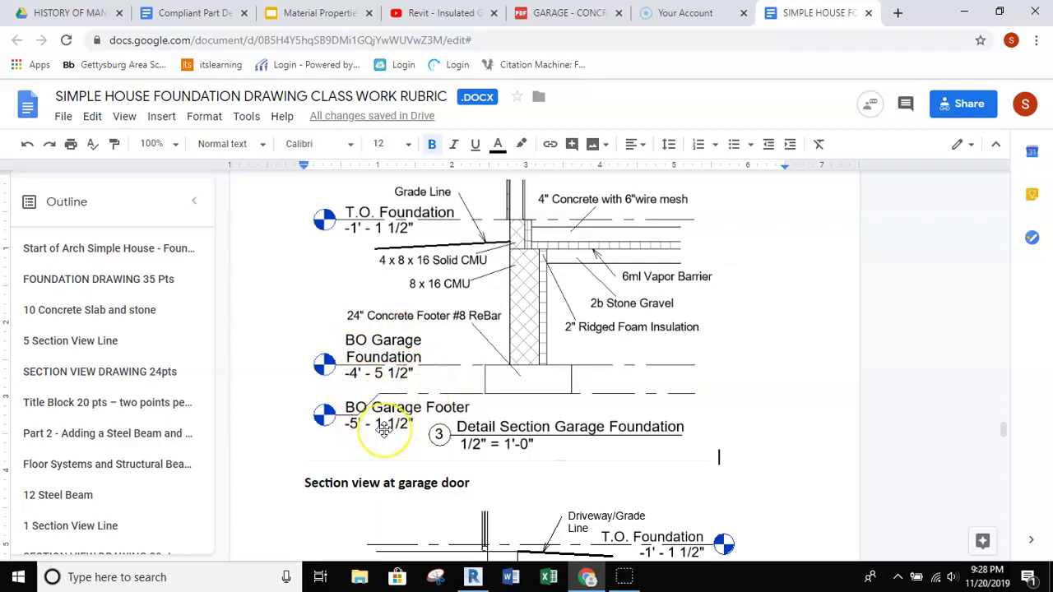
- Switch back to Revit and open the East elevation, showing the area below the garage door
{"action": "left_click", "coordinate": [473, 576]}
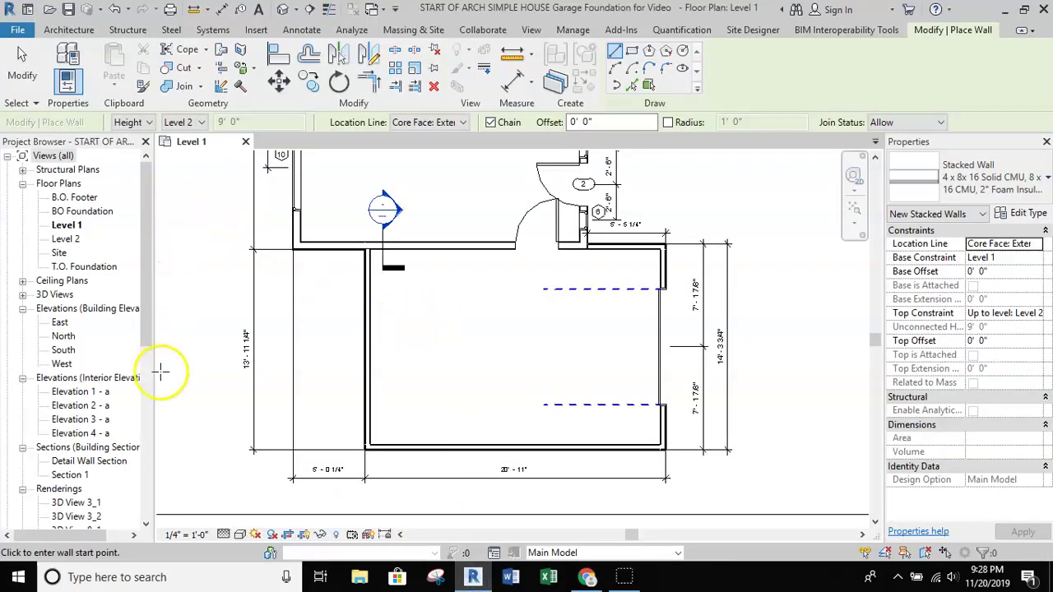
{"action": "double_click", "coordinate": [57, 322]}
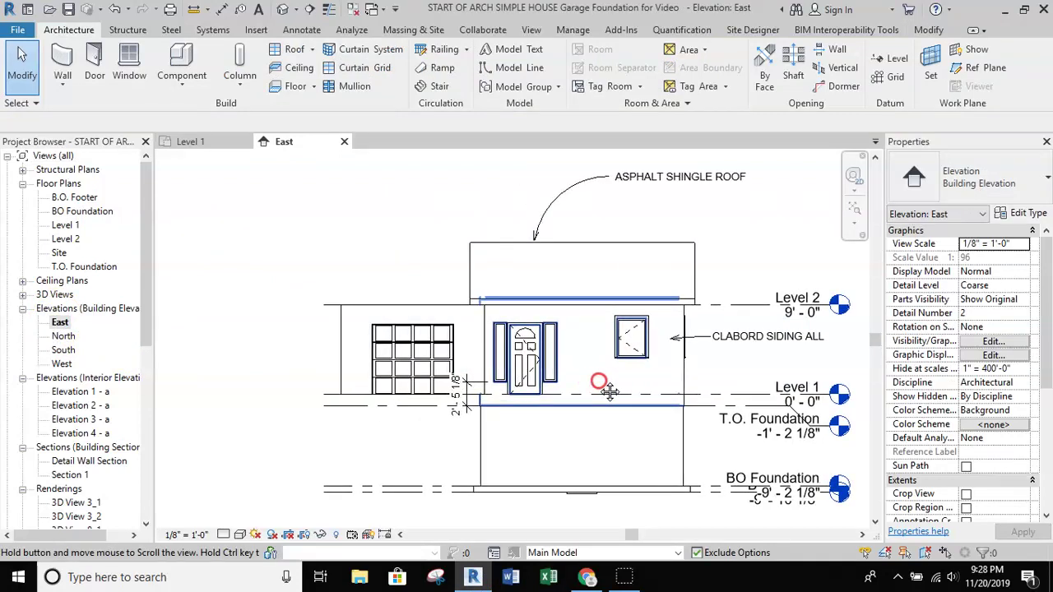
{"action": "scroll", "coordinate": [564, 419], "scroll_direction": "up", "scroll_amount": 3}
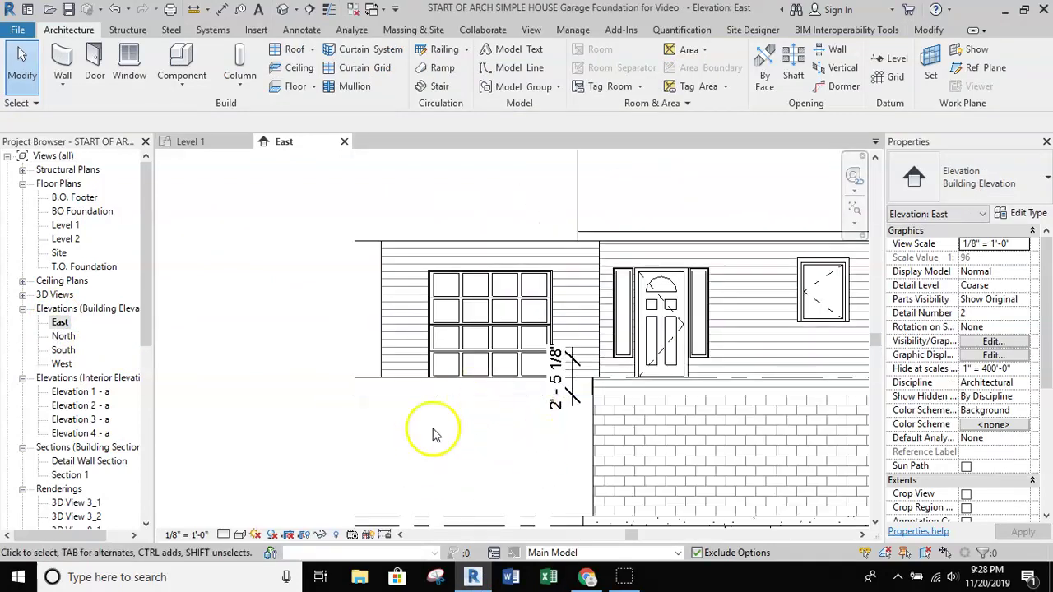
{"action": "middle_click_drag", "start_coordinate": [447, 428], "coordinate": [440, 391]}
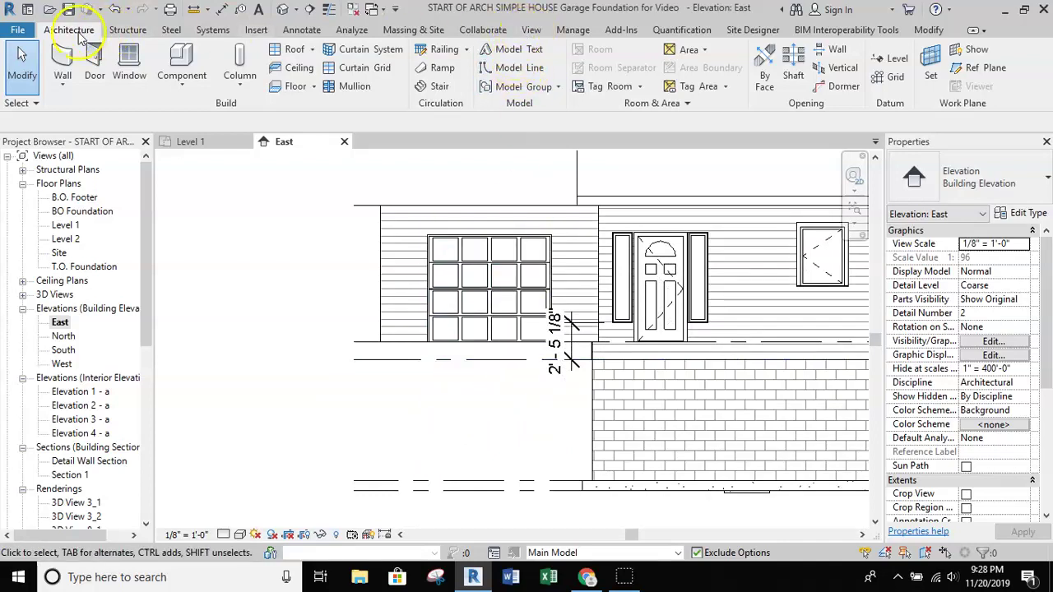
- Draw two levels between T.O. Foundation and BO Foundation, at about -4' 3 1/2" and -6' 3", with their heads on the garage side
{"action": "left_click", "coordinate": [891, 59]}
{"action": "scroll", "coordinate": [606, 346], "scroll_direction": "down", "scroll_amount": 4}
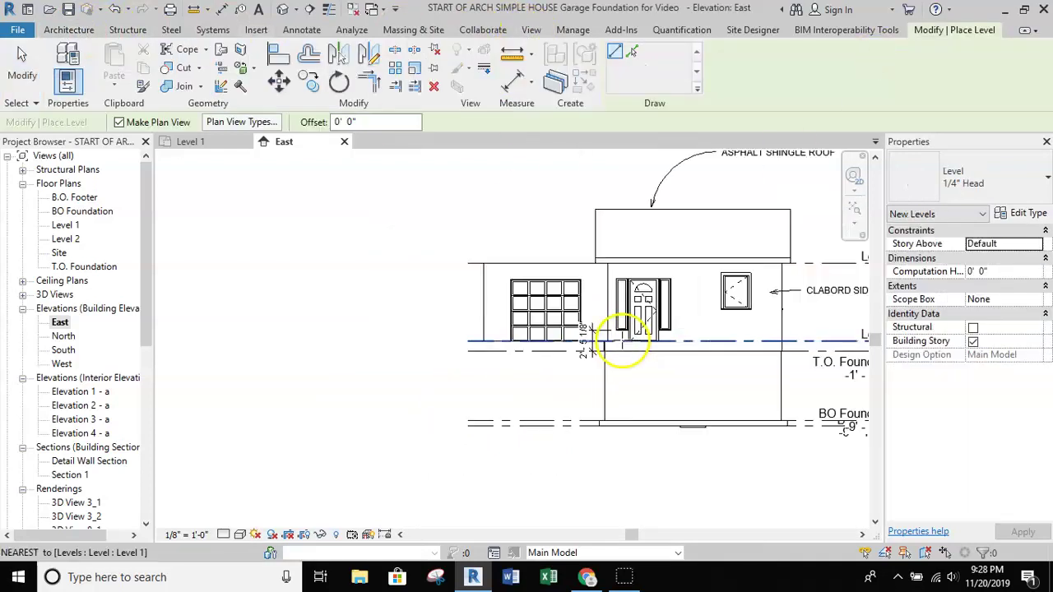
{"action": "middle_click_drag", "start_coordinate": [598, 343], "coordinate": [527, 349]}
{"action": "left_click", "coordinate": [706, 379]}
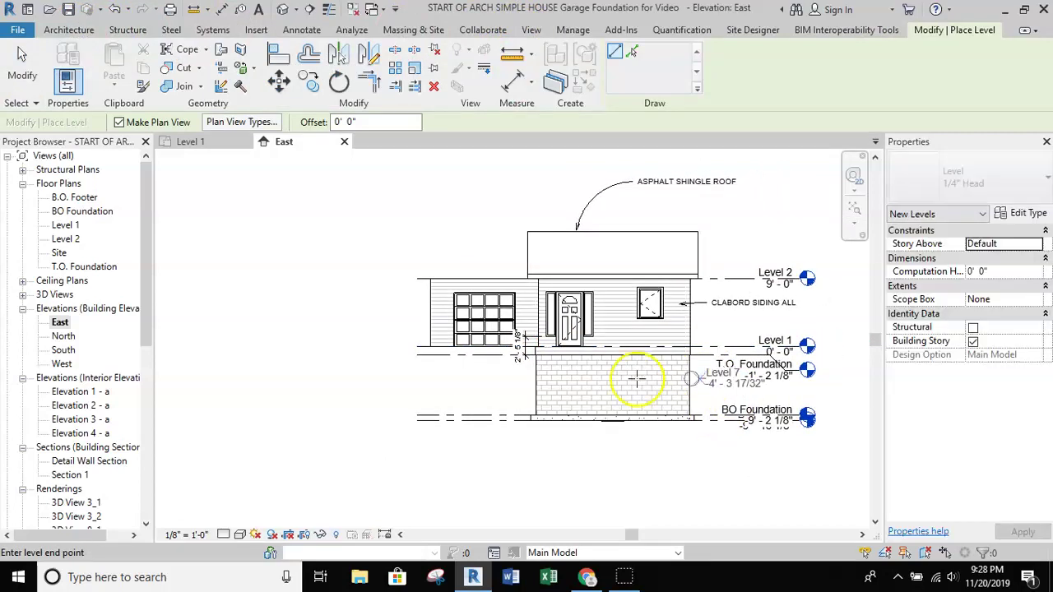
{"action": "left_click", "coordinate": [346, 378]}
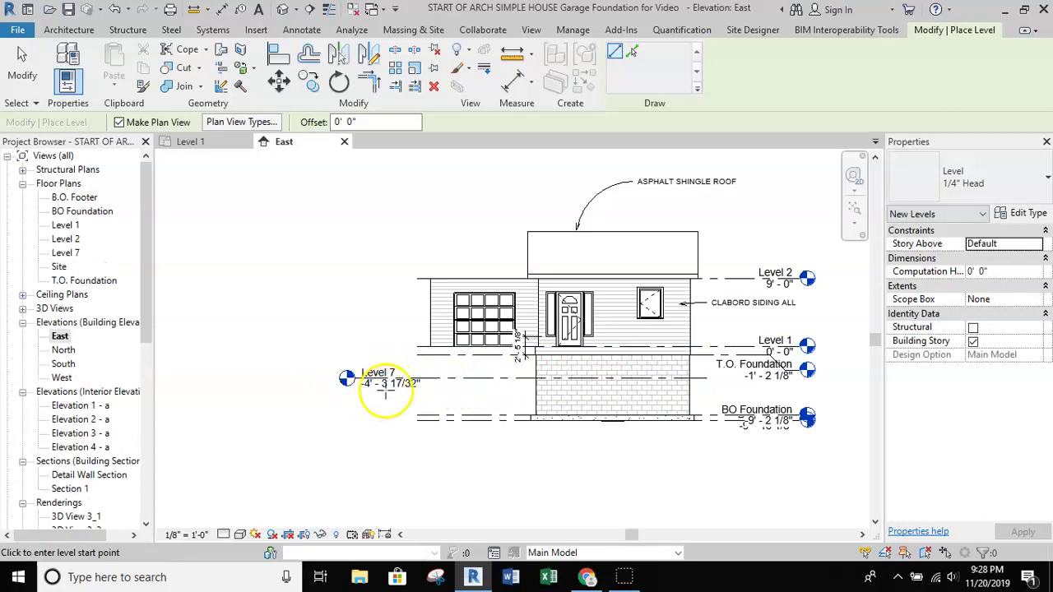
{"action": "left_click", "coordinate": [705, 395]}
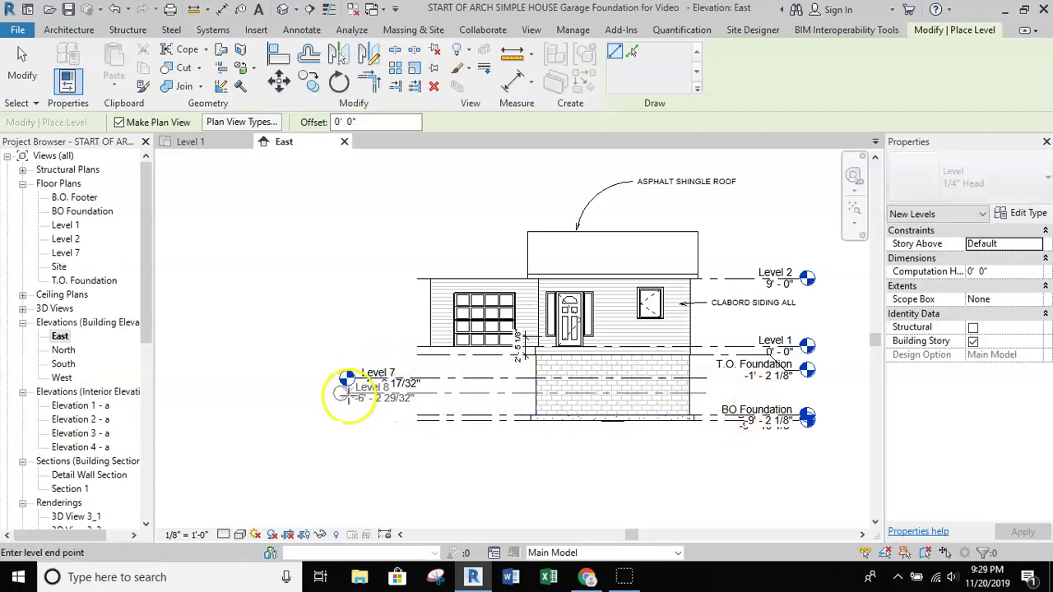
{"action": "left_click", "coordinate": [346, 393]}
{"action": "key", "text": "Escape"}
{"action": "key", "text": "Escape"}
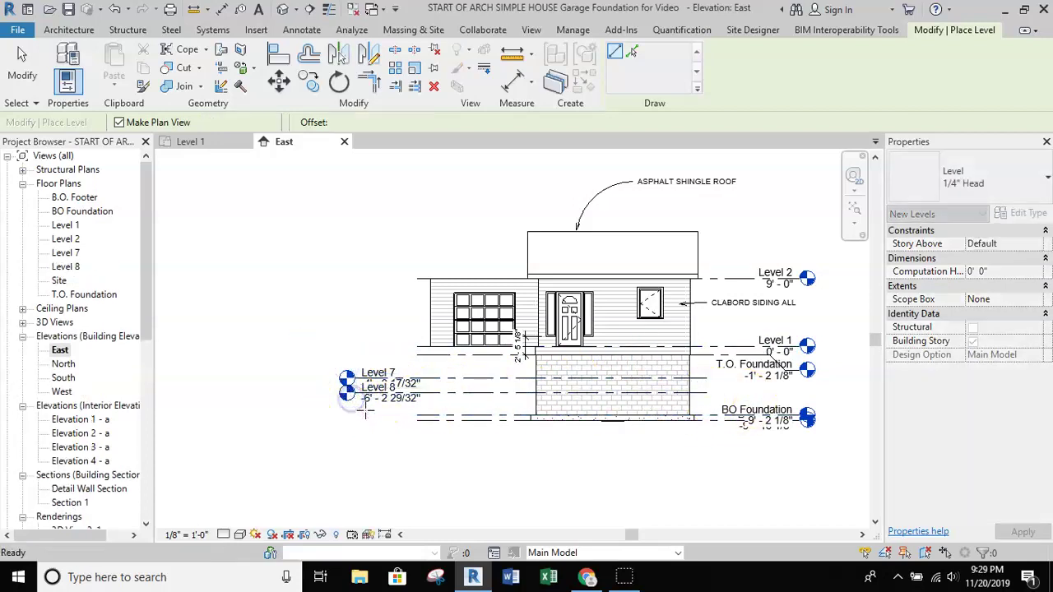
- Set the East elevation's view scale to 1/4" = 1'-0"
{"action": "scroll", "coordinate": [374, 420], "scroll_direction": "up", "scroll_amount": 3}
{"action": "scroll", "coordinate": [375, 419], "scroll_direction": "up", "scroll_amount": 2}
{"action": "left_click", "coordinate": [187, 534]}
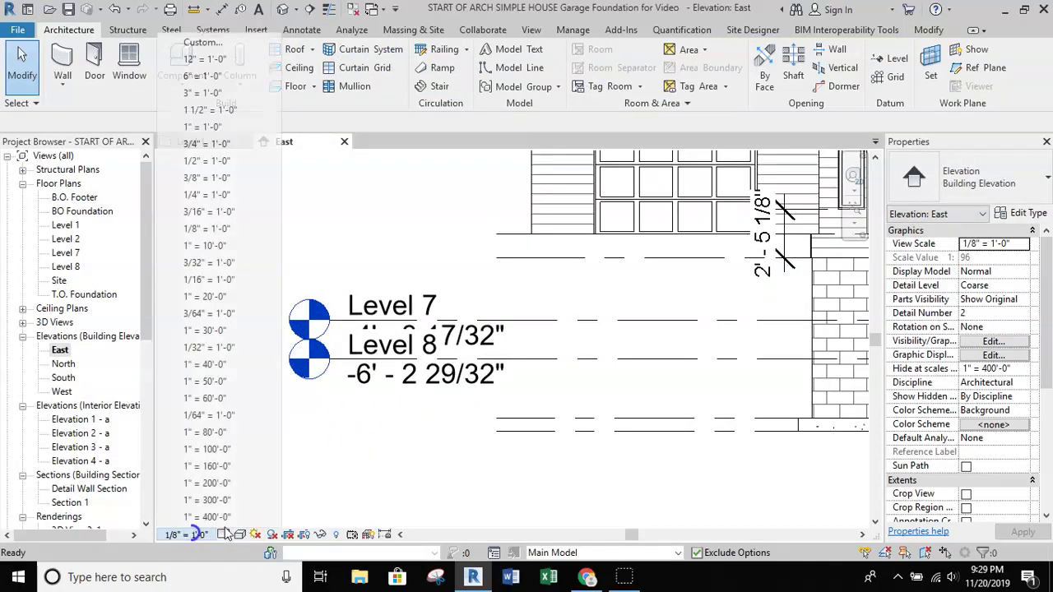
{"action": "left_click", "coordinate": [194, 194]}
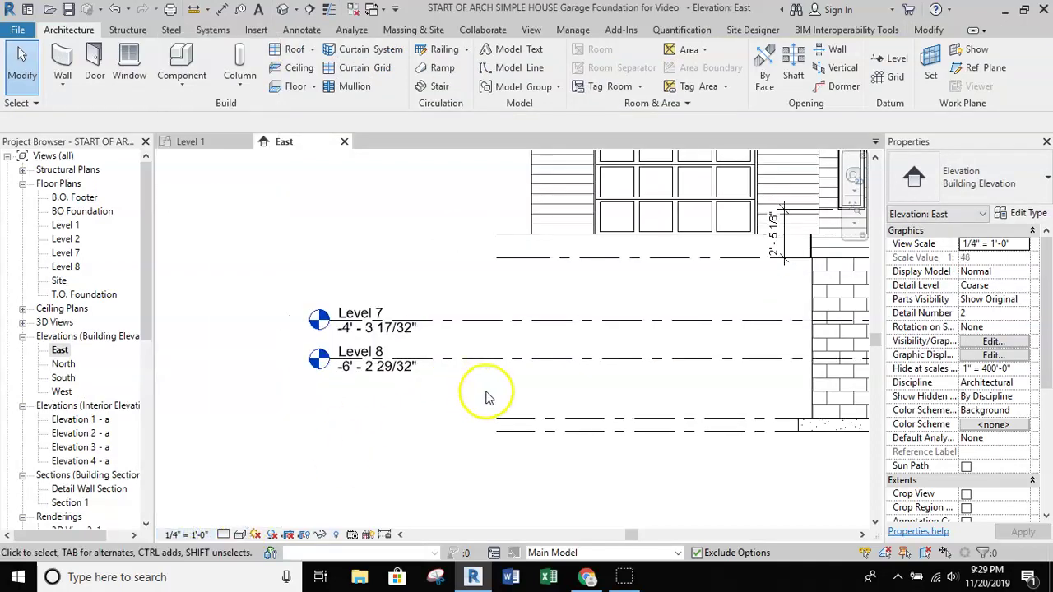
- Rename Level 7 as BO Garage Foundation and rename its corresponding views too
{"action": "scroll", "coordinate": [374, 328], "scroll_direction": "up", "scroll_amount": 2}
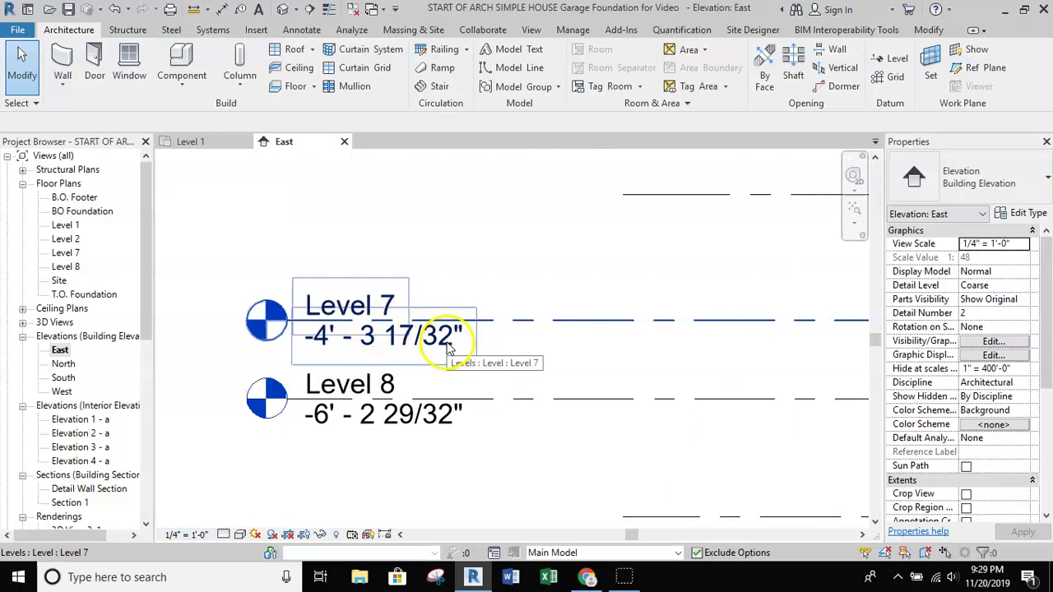
{"action": "left_click", "coordinate": [446, 347]}
{"action": "left_click", "coordinate": [386, 311]}
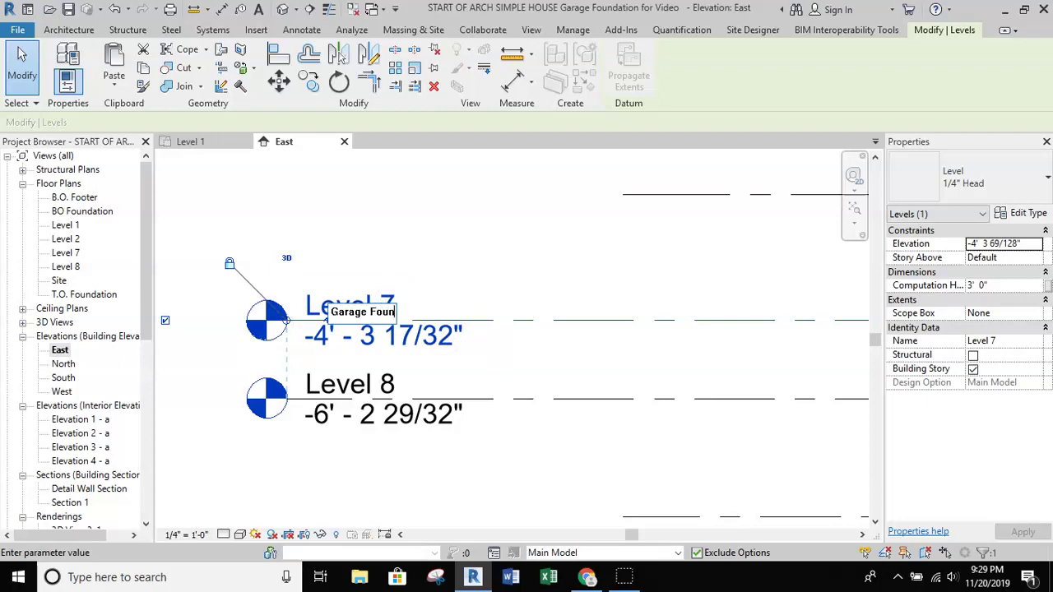
{"action": "left_click", "coordinate": [467, 251]}
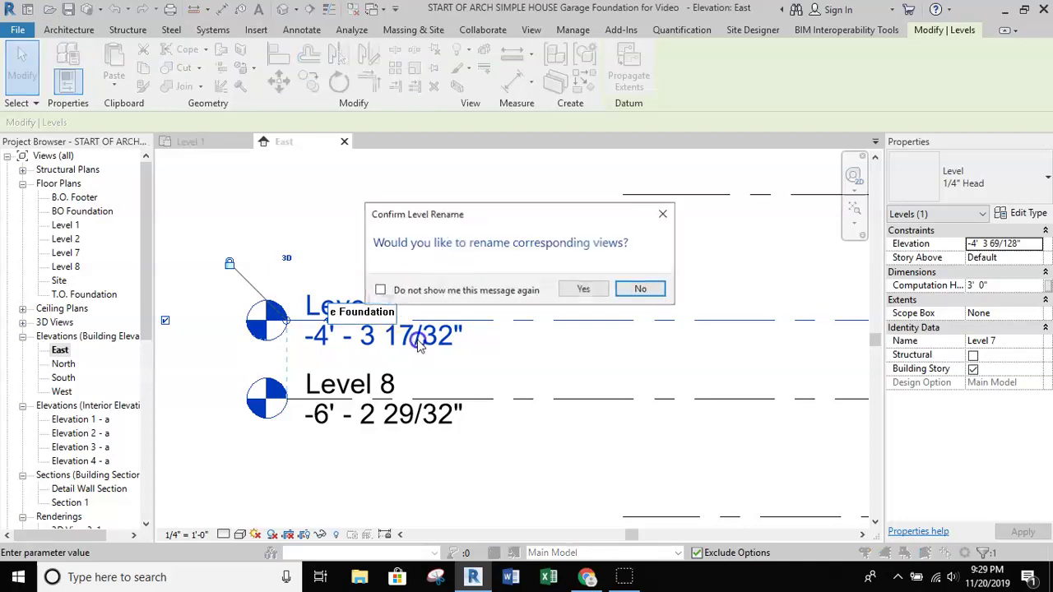
{"action": "left_click", "coordinate": [582, 291]}
- Set the BO Garage Foundation level's elevation to -4' 5 1/2"
{"action": "left_click", "coordinate": [424, 339]}
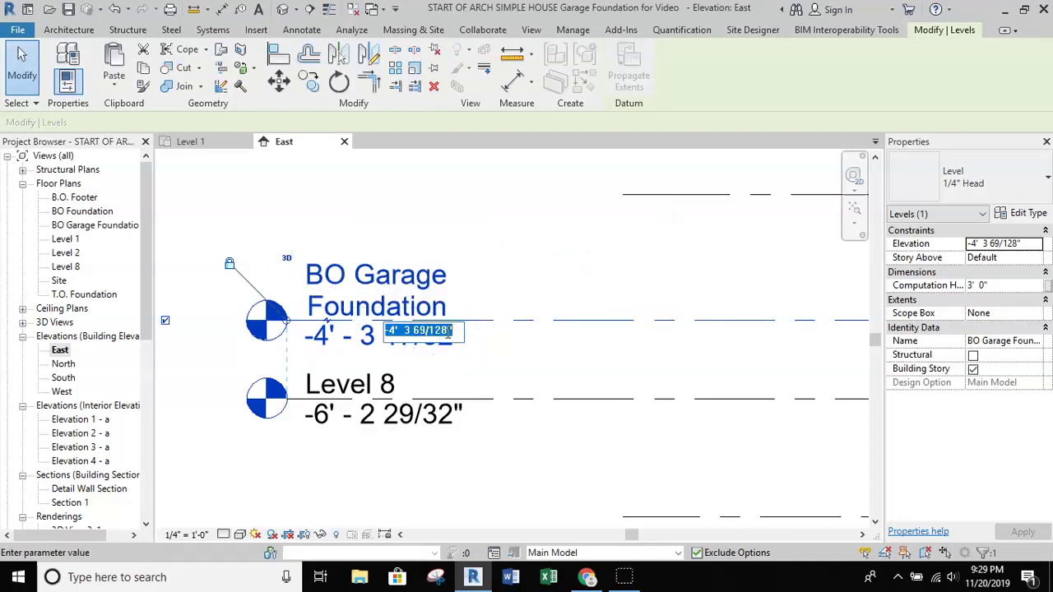
{"action": "left_click", "coordinate": [447, 331]}
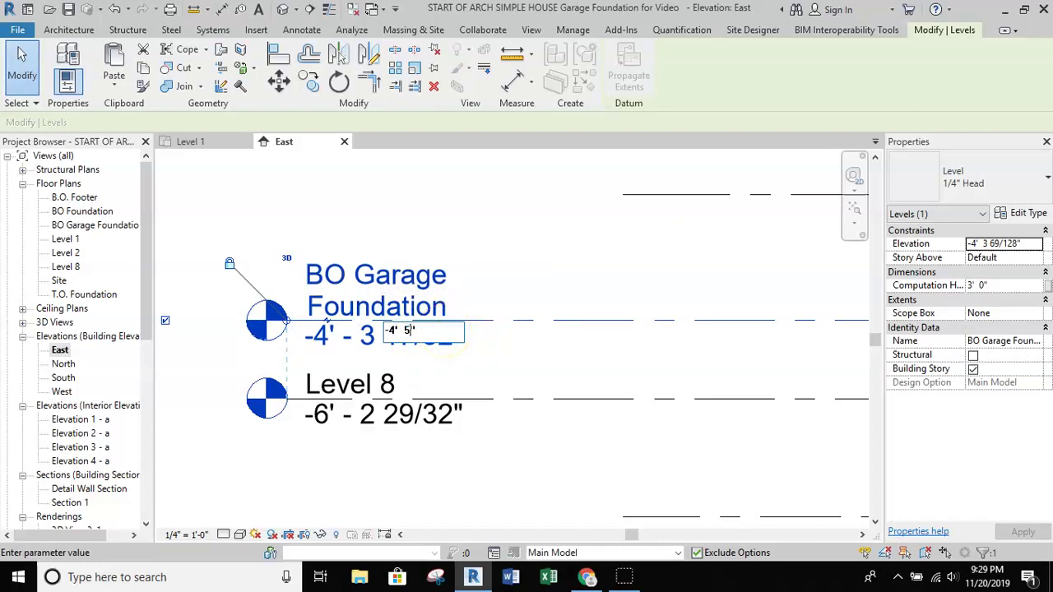
{"action": "left_click", "coordinate": [496, 380]}
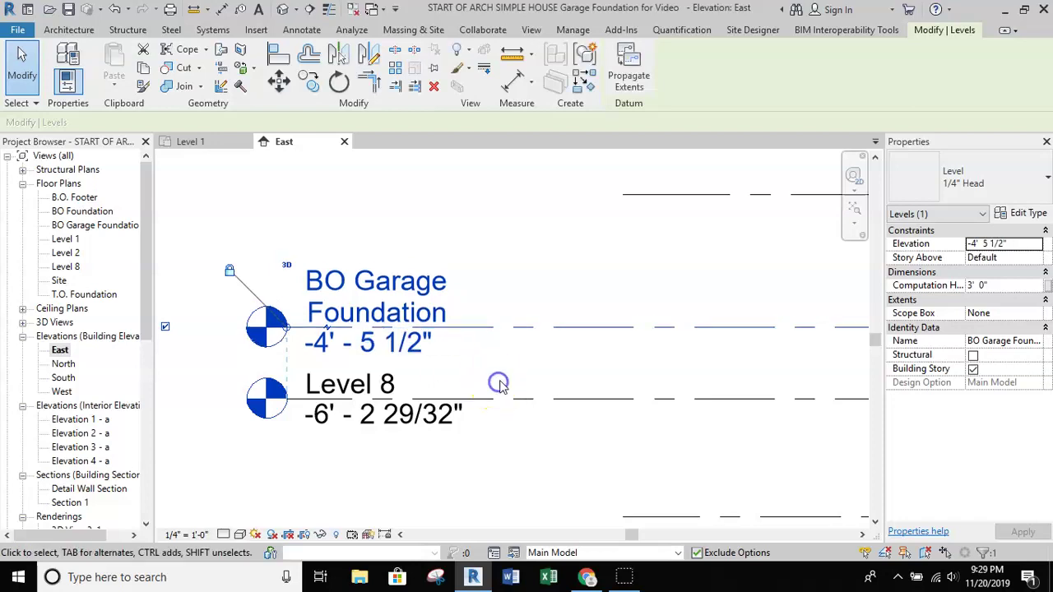
- Rename Level 8 as BO Garage Footer and rename its corresponding views too
{"action": "left_click", "coordinate": [418, 412]}
{"action": "left_click", "coordinate": [356, 387]}
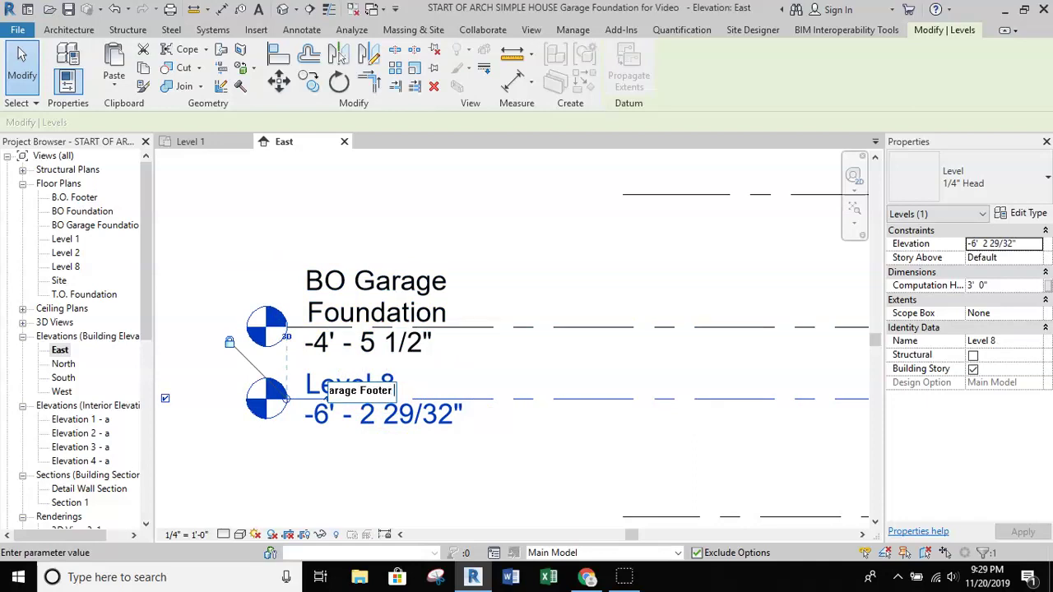
{"action": "left_click", "coordinate": [402, 427]}
{"action": "left_click", "coordinate": [602, 282]}
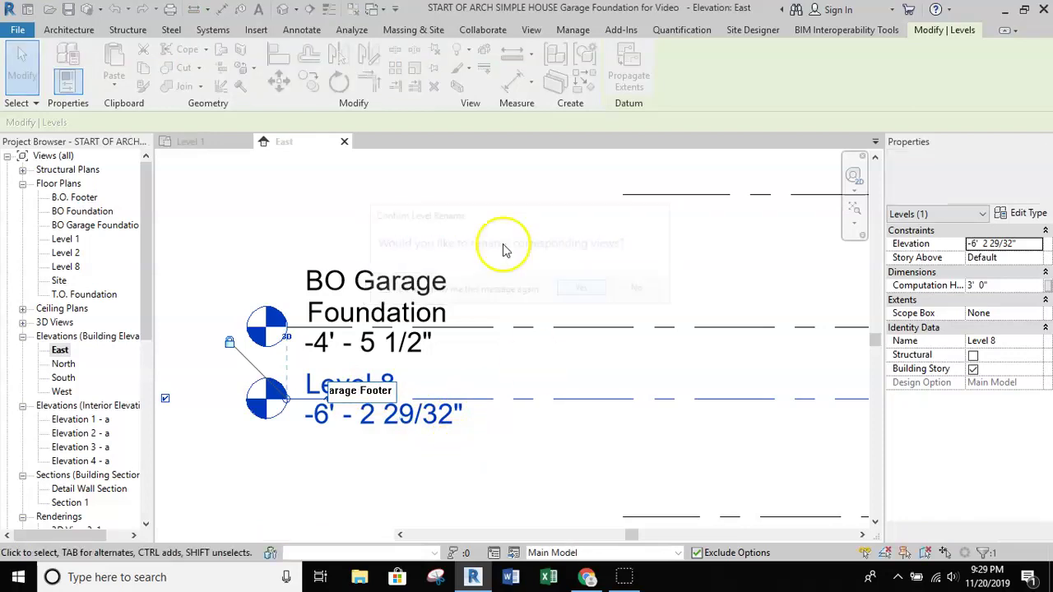
- Set the BO Garage Footer level's elevation to -5' 1 1/2"
{"action": "left_click", "coordinate": [409, 418]}
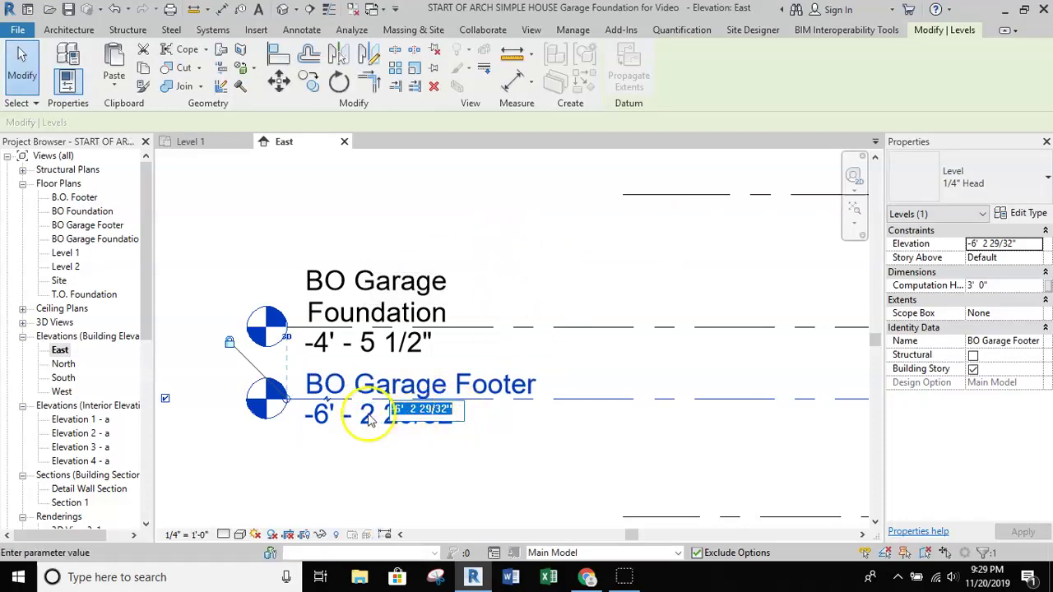
{"action": "left_click", "coordinate": [399, 409]}
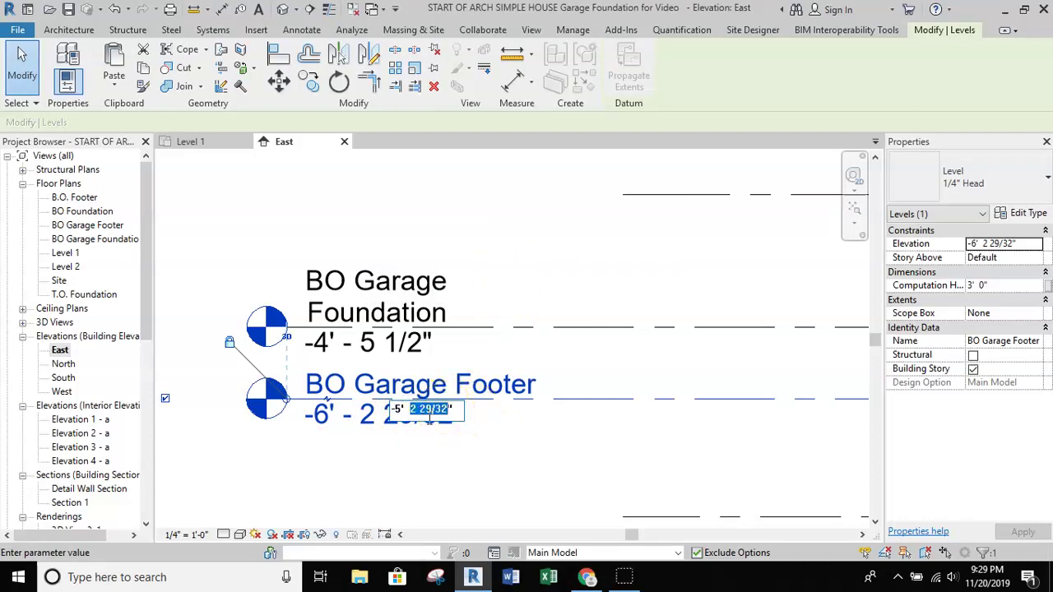
{"action": "left_click", "coordinate": [470, 454]}
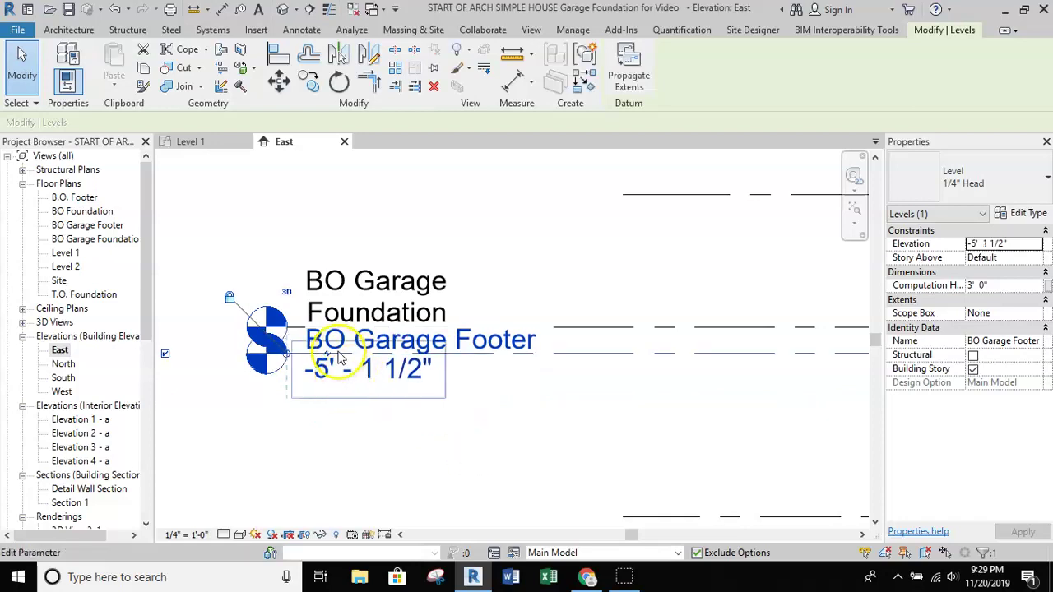
- Add an elbow to the BO Garage Footer level line to separate its head from the level above, and close the East elevation
{"action": "left_click", "coordinate": [327, 353]}
{"action": "scroll", "coordinate": [493, 385], "scroll_direction": "down", "scroll_amount": 1}
{"action": "scroll", "coordinate": [498, 395], "scroll_direction": "down", "scroll_amount": 3}
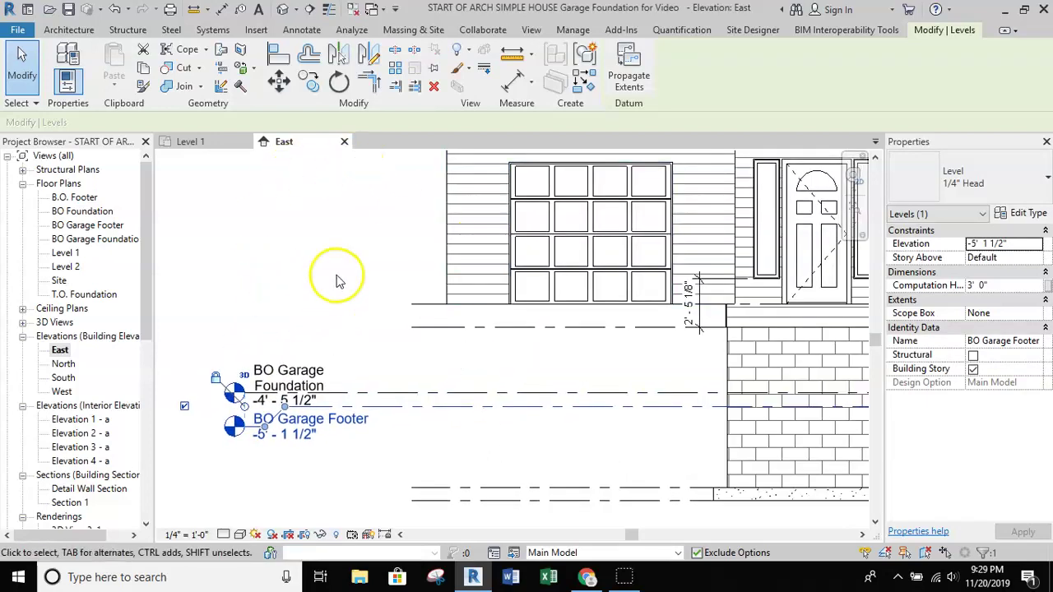
{"action": "middle_click_drag", "start_coordinate": [336, 277], "coordinate": [294, 291]}
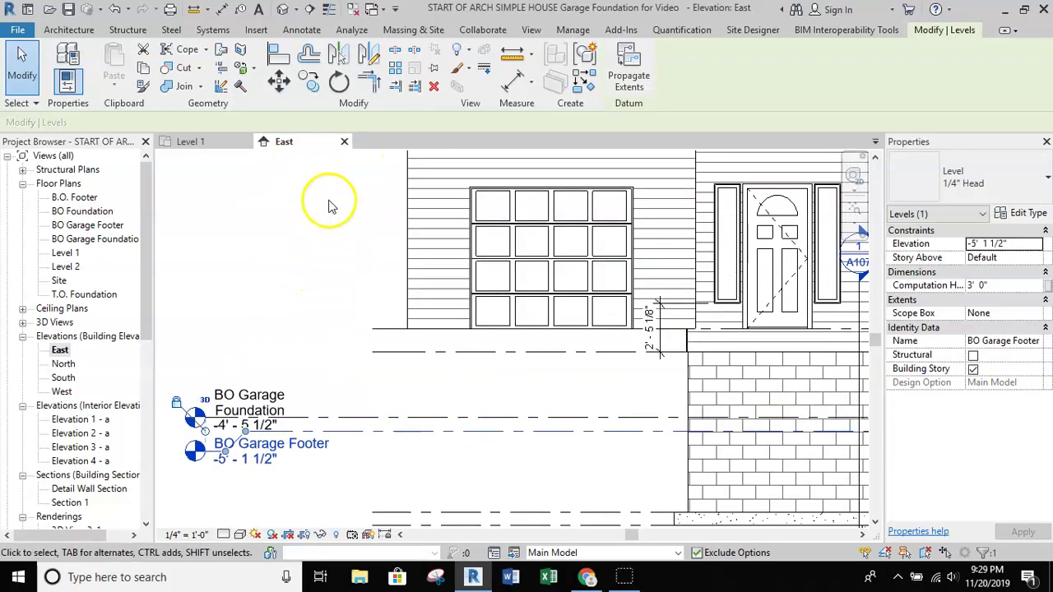
{"action": "left_click", "coordinate": [344, 141]}
- Start a wall of the CMU stacked type in the Level 1 plan with the location line at Core Face: Exterior
{"action": "middle_click_drag", "start_coordinate": [532, 338], "coordinate": [501, 335]}
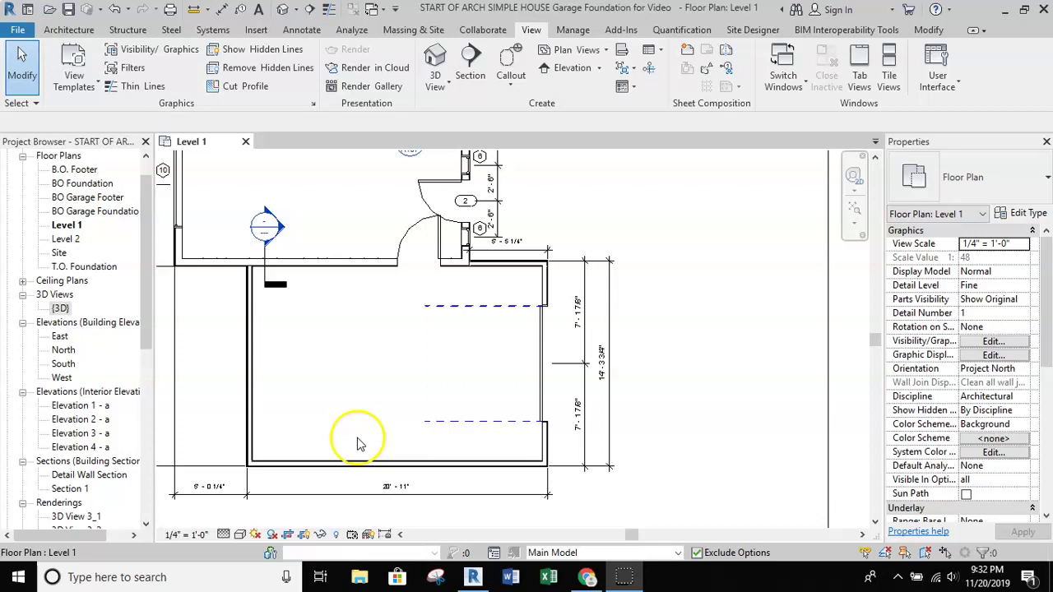
{"action": "left_click", "coordinate": [68, 29]}
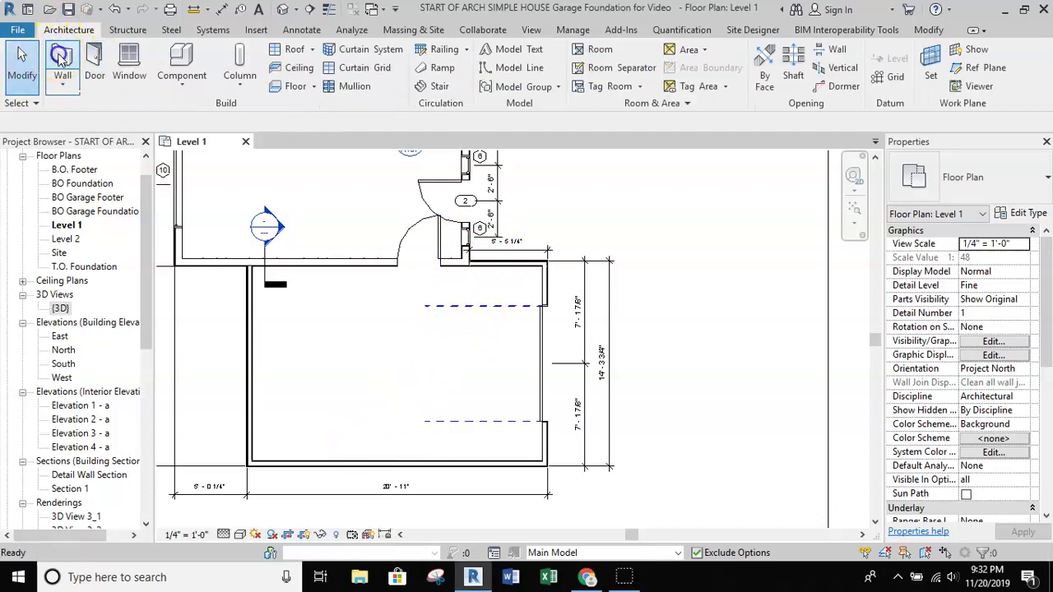
{"action": "left_click", "coordinate": [61, 56]}
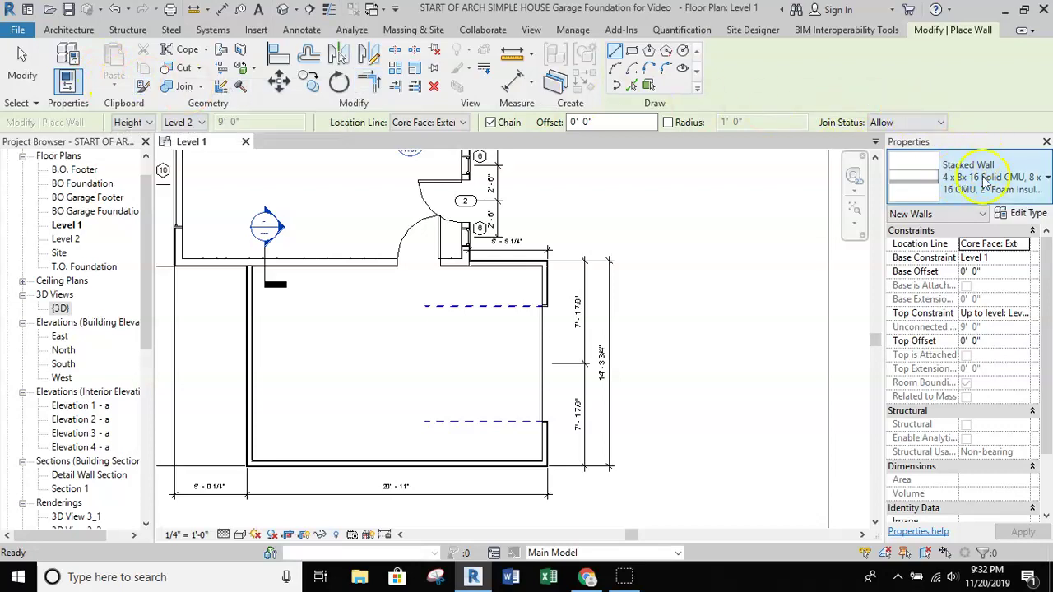
{"action": "left_click", "coordinate": [1012, 244]}
{"action": "left_click", "coordinate": [1023, 244]}
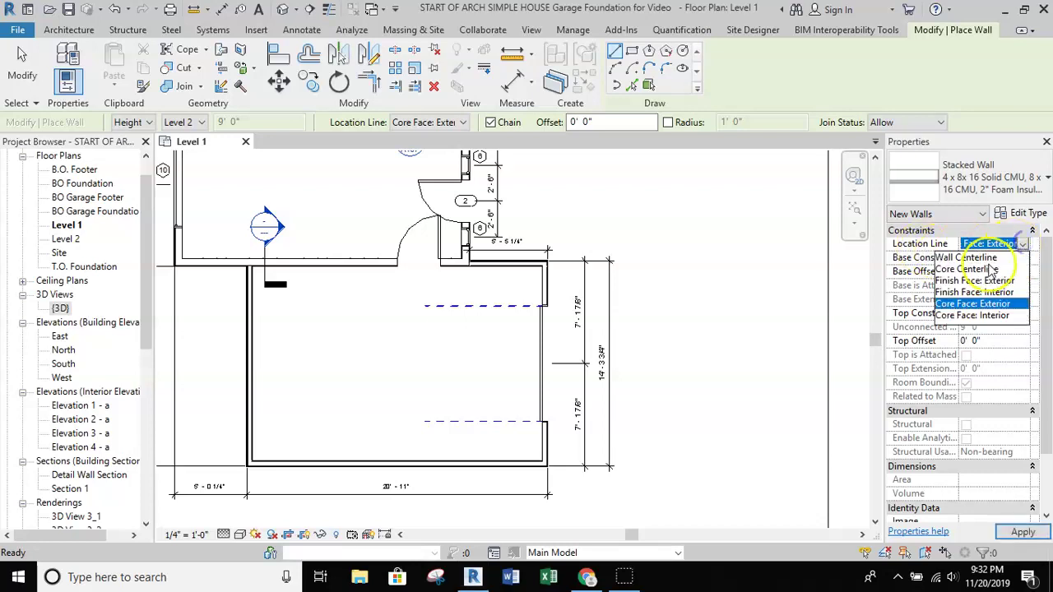
{"action": "left_click", "coordinate": [979, 303]}
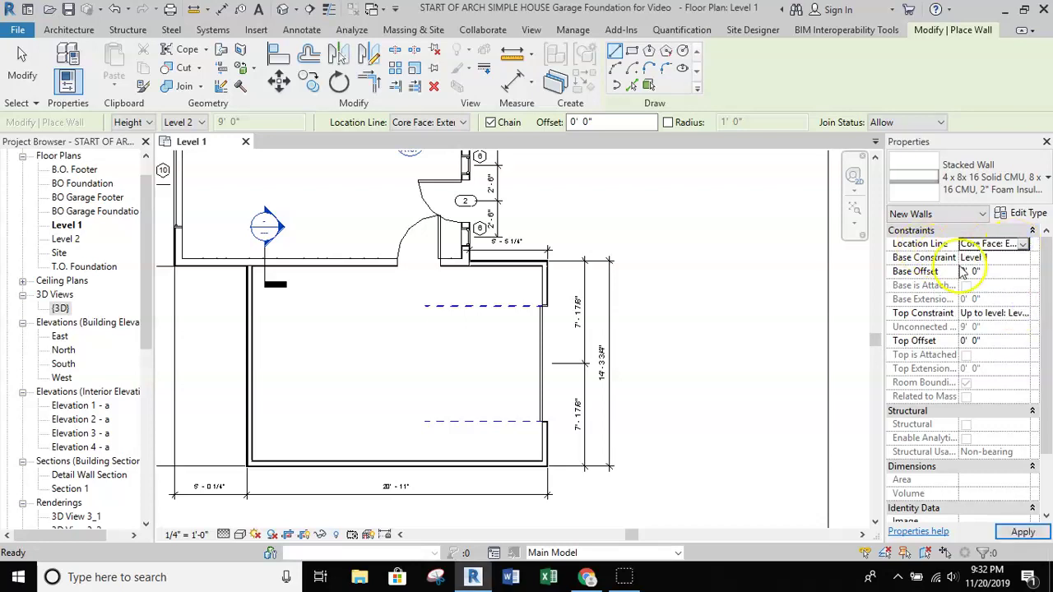
- Set the new wall's base constraint to BO Garage Foundation and its top constraint to Up to level: T.O. Foundation
{"action": "left_click", "coordinate": [1014, 258]}
{"action": "left_click", "coordinate": [1026, 260]}
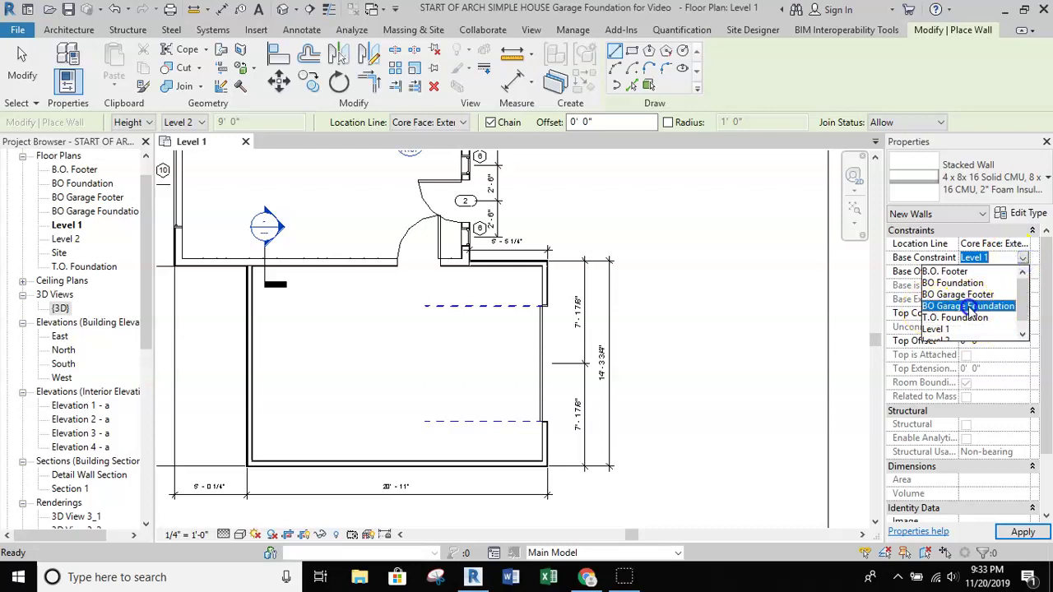
{"action": "left_click", "coordinate": [970, 307]}
{"action": "left_click", "coordinate": [1002, 314]}
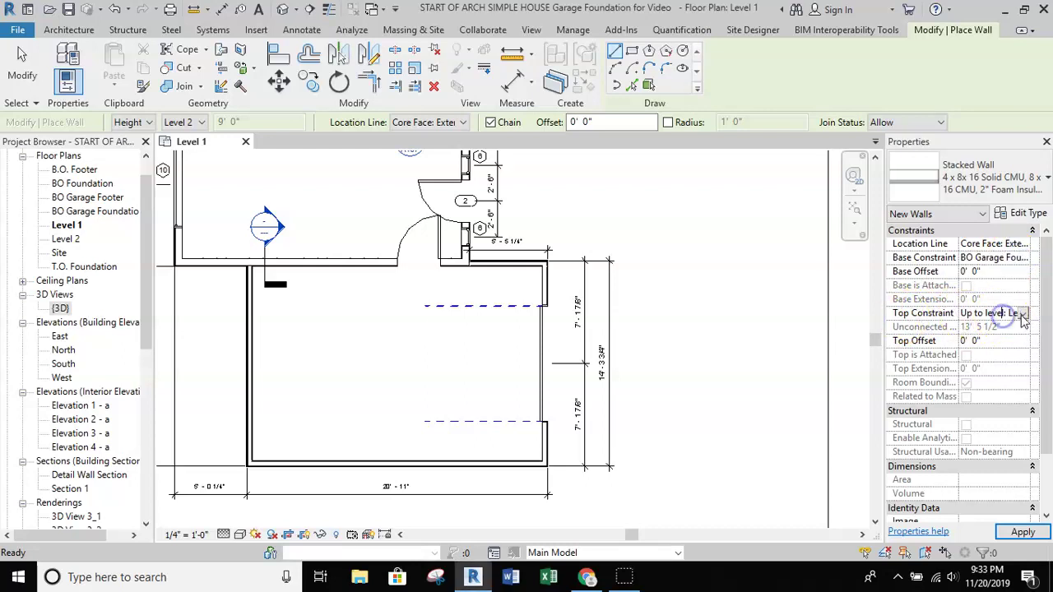
{"action": "left_click", "coordinate": [1022, 315]}
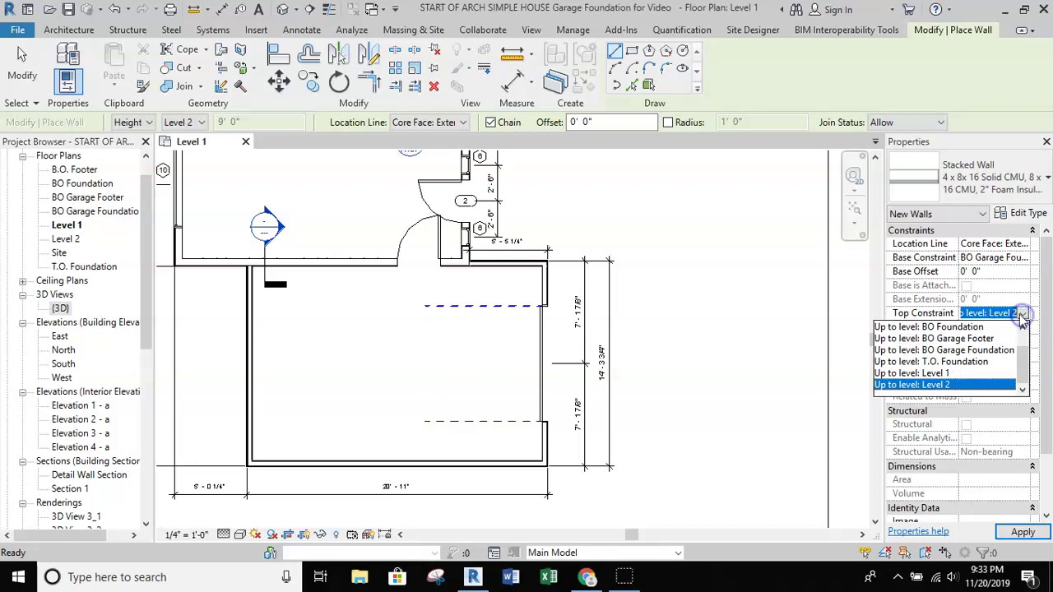
{"action": "left_click", "coordinate": [977, 363]}
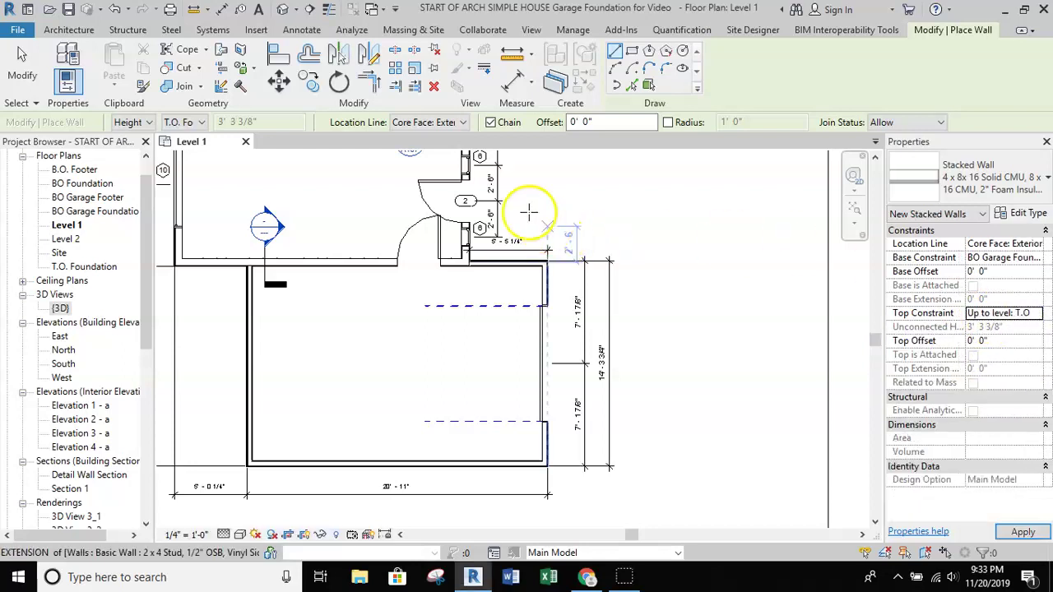
{"action": "scroll", "coordinate": [470, 259], "scroll_direction": "up", "scroll_amount": 6}
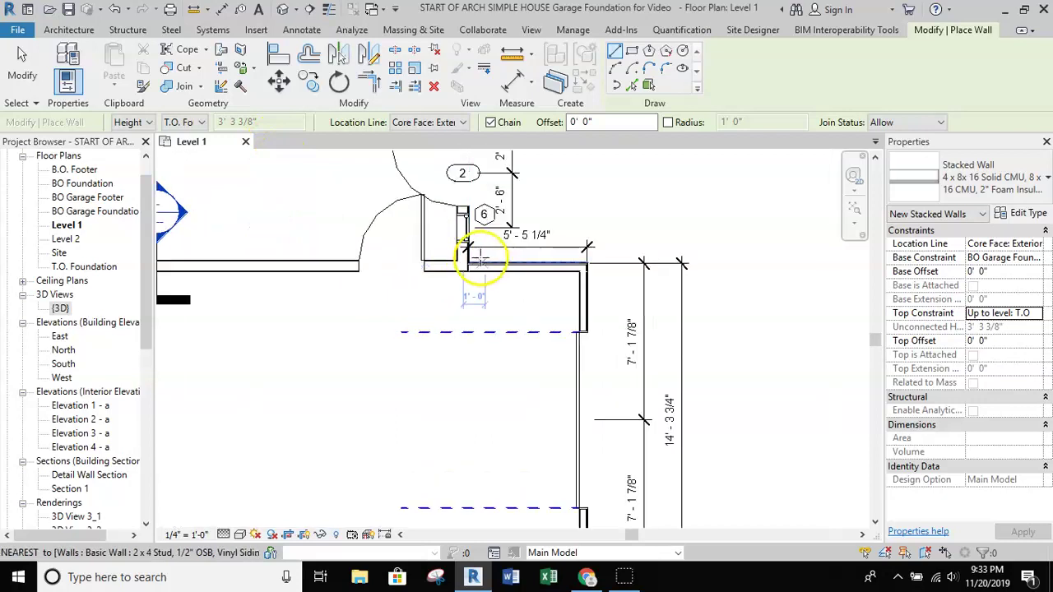
{"action": "scroll", "coordinate": [479, 269], "scroll_direction": "up", "scroll_amount": 4}
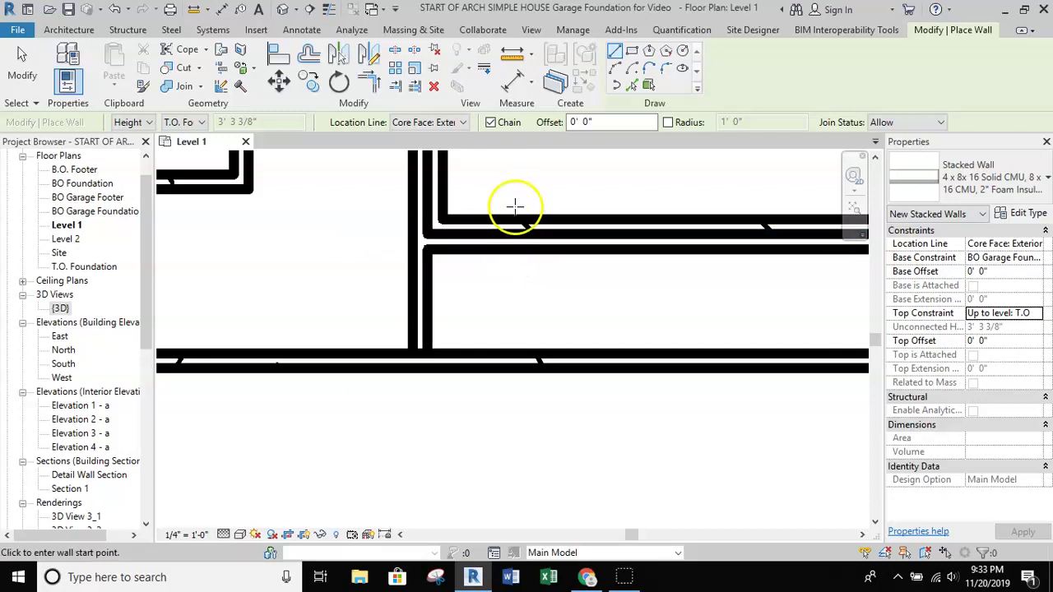
- Draw the foundation wall's first segment along the garage's short north wall, from the house junction to the garage's northeast corner
{"action": "left_click", "coordinate": [429, 248]}
{"action": "scroll", "coordinate": [485, 255], "scroll_direction": "down", "scroll_amount": 2}
{"action": "scroll", "coordinate": [509, 258], "scroll_direction": "down", "scroll_amount": 2}
{"action": "middle_click_drag", "start_coordinate": [736, 257], "coordinate": [453, 257]}
{"action": "middle_click_drag", "start_coordinate": [653, 261], "coordinate": [286, 262]}
{"action": "left_click", "coordinate": [650, 251]}
{"action": "scroll", "coordinate": [639, 243], "scroll_direction": "up", "scroll_amount": 3}
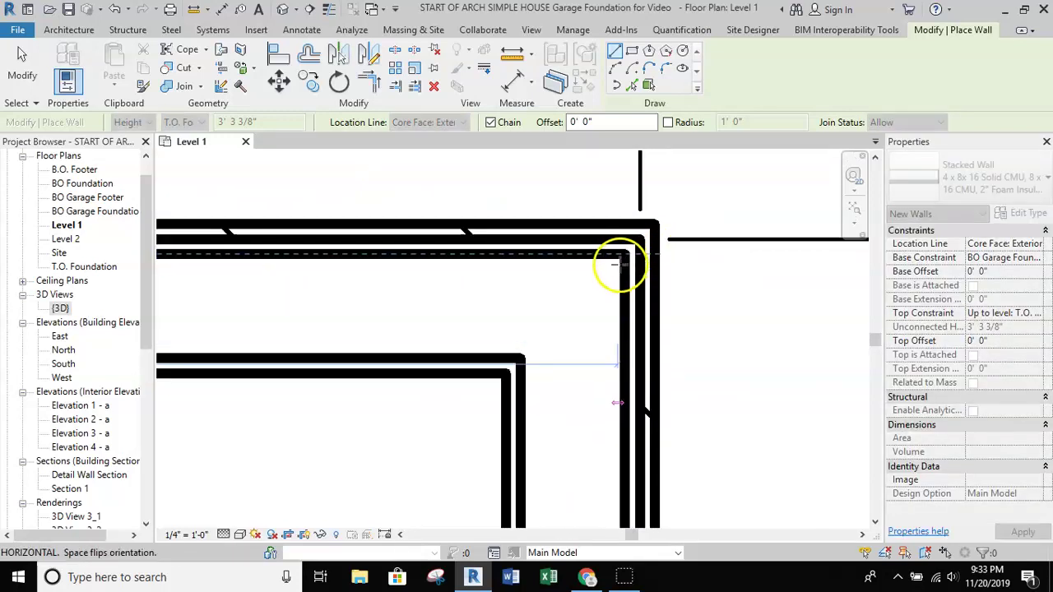
{"action": "left_click", "coordinate": [622, 257]}
- Continue the foundation wall down the garage door side to the garage's southeast corner
{"action": "middle_click_drag", "start_coordinate": [622, 258], "coordinate": [650, 144]}
{"action": "scroll", "coordinate": [637, 358], "scroll_direction": "up", "scroll_amount": 5}
{"action": "scroll", "coordinate": [644, 374], "scroll_direction": "up", "scroll_amount": 3}
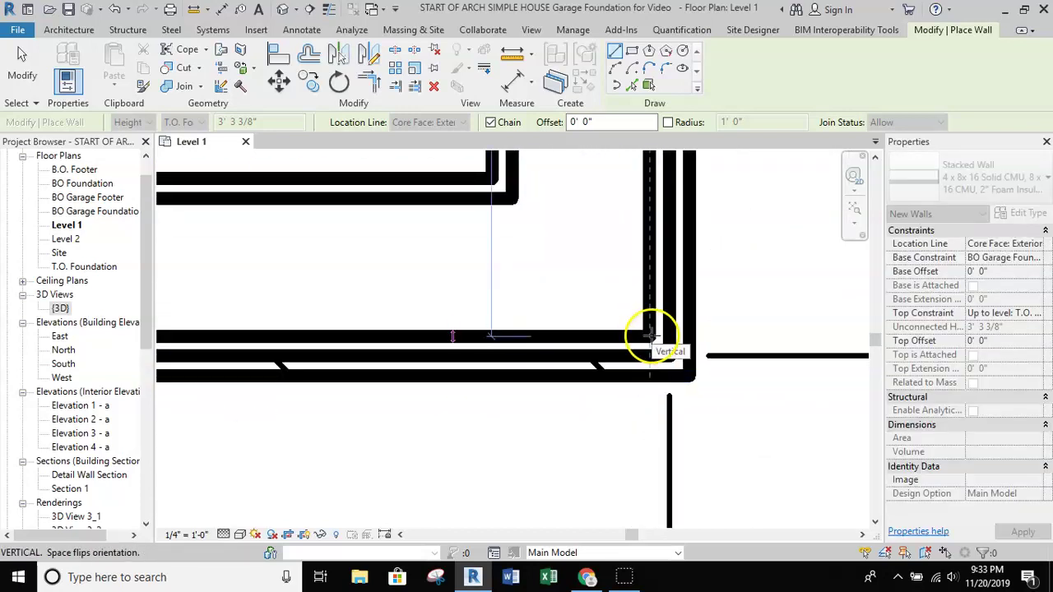
{"action": "left_click", "coordinate": [649, 336]}
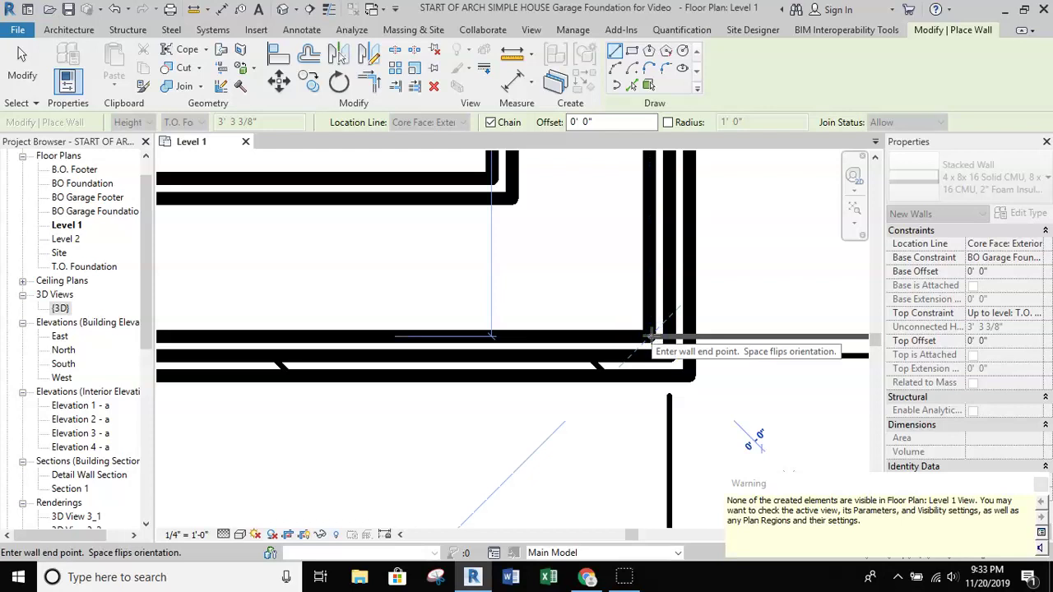
- Continue the foundation wall along the garage's south wall to its southwest corner
{"action": "scroll", "coordinate": [650, 336], "scroll_direction": "down", "scroll_amount": 4}
{"action": "middle_click_drag", "start_coordinate": [423, 329], "coordinate": [512, 315]}
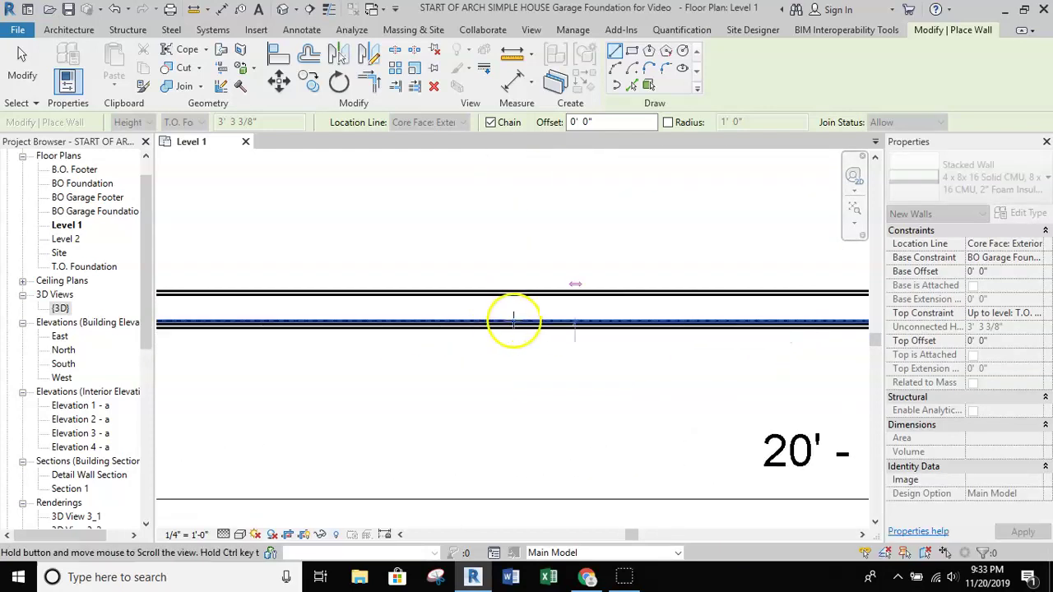
{"action": "scroll", "coordinate": [492, 317], "scroll_direction": "up", "scroll_amount": 4}
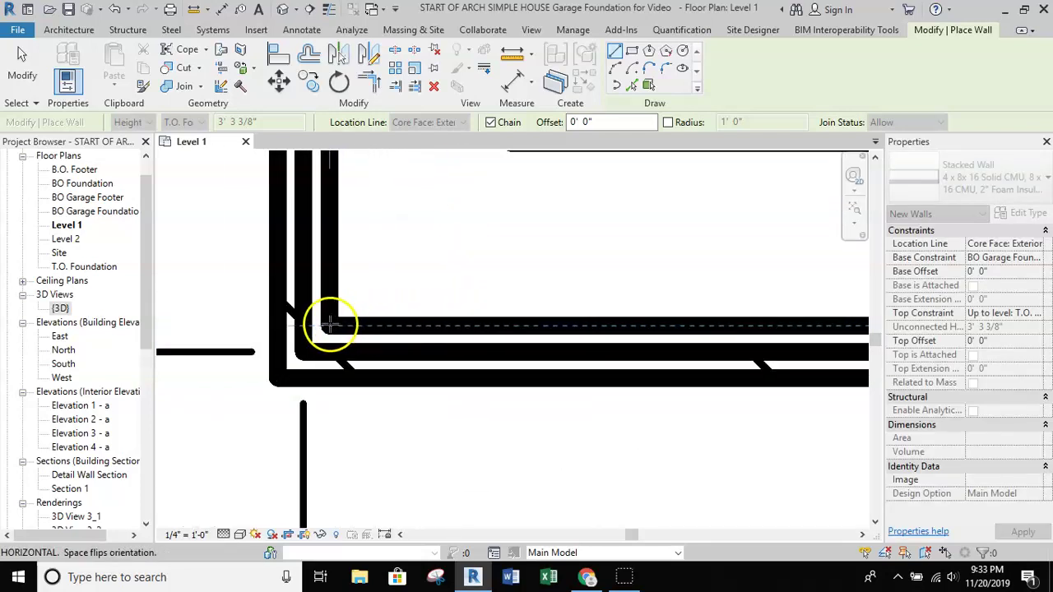
{"action": "scroll", "coordinate": [329, 325], "scroll_direction": "down", "scroll_amount": 2}
{"action": "middle_click_drag", "start_coordinate": [383, 307], "coordinate": [329, 354]}
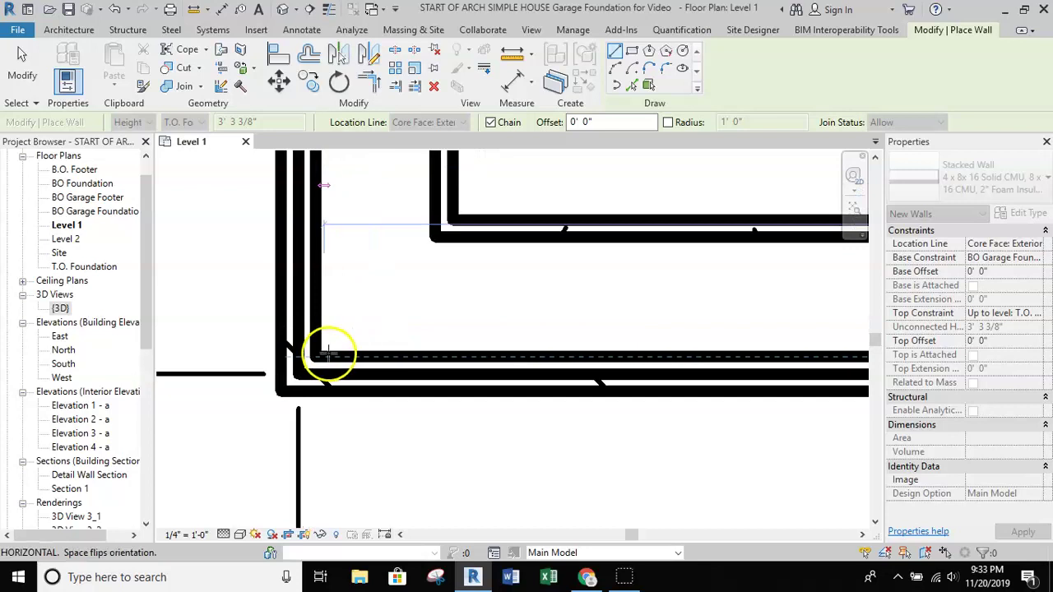
{"action": "left_click", "coordinate": [313, 356]}
- Run the last foundation wall segment up the garage's west side to the house wall and end the wall command
{"action": "scroll", "coordinate": [412, 364], "scroll_direction": "down", "scroll_amount": 3}
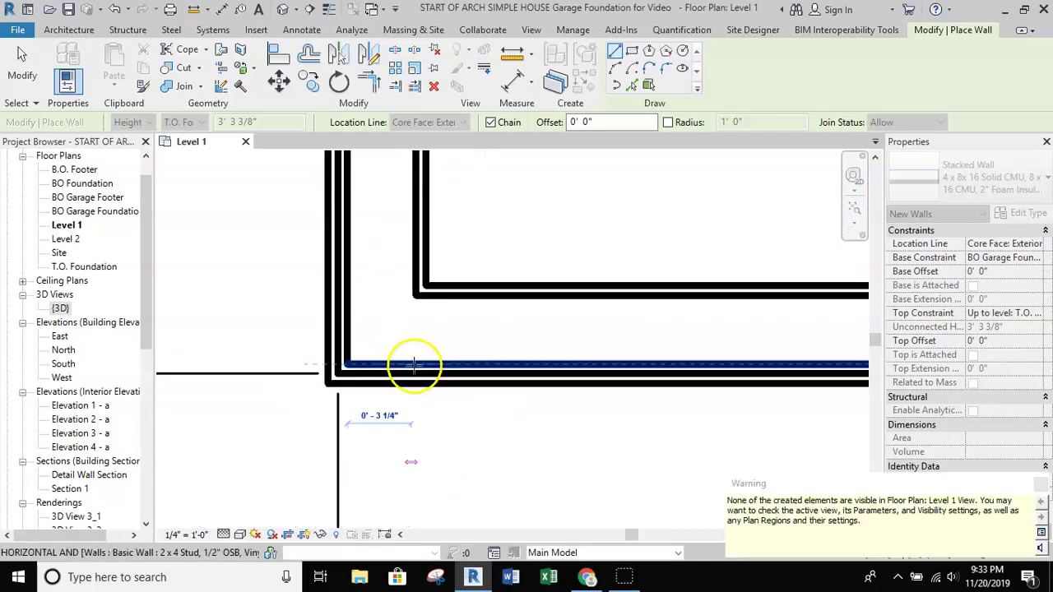
{"action": "scroll", "coordinate": [419, 242], "scroll_direction": "up", "scroll_amount": 2}
{"action": "scroll", "coordinate": [406, 230], "scroll_direction": "up", "scroll_amount": 1}
{"action": "middle_click_drag", "start_coordinate": [407, 230], "coordinate": [411, 347]}
{"action": "scroll", "coordinate": [383, 282], "scroll_direction": "up", "scroll_amount": 2}
{"action": "scroll", "coordinate": [382, 284], "scroll_direction": "up", "scroll_amount": 2}
{"action": "scroll", "coordinate": [384, 296], "scroll_direction": "up", "scroll_amount": 1}
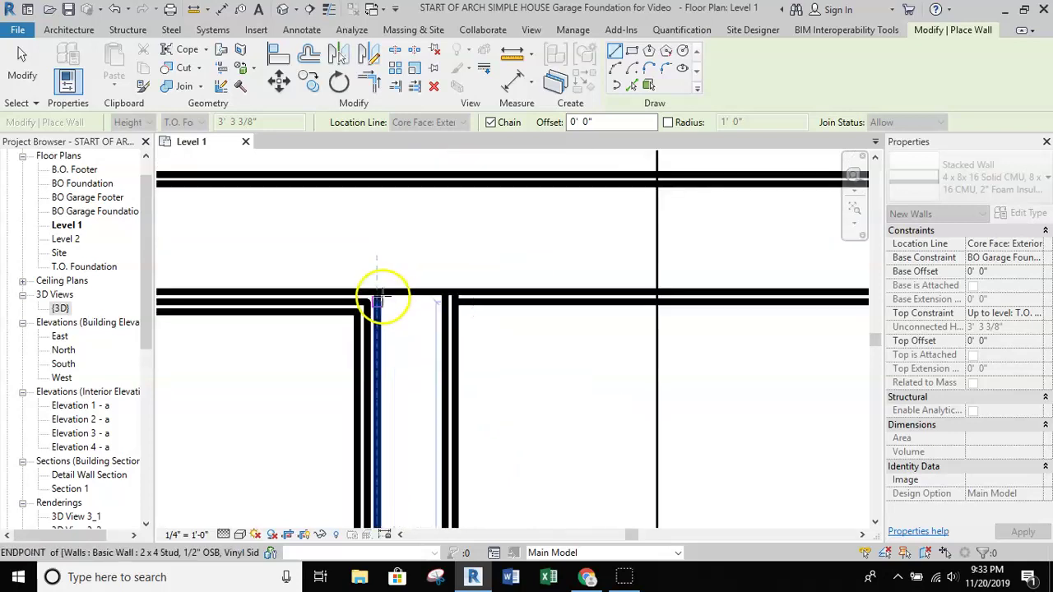
{"action": "left_click", "coordinate": [381, 292]}
{"action": "scroll", "coordinate": [381, 293], "scroll_direction": "down", "scroll_amount": 1}
{"action": "scroll", "coordinate": [459, 329], "scroll_direction": "down", "scroll_amount": 1}
{"action": "middle_click_drag", "start_coordinate": [611, 364], "coordinate": [432, 283]}
{"action": "key", "text": "Escape"}
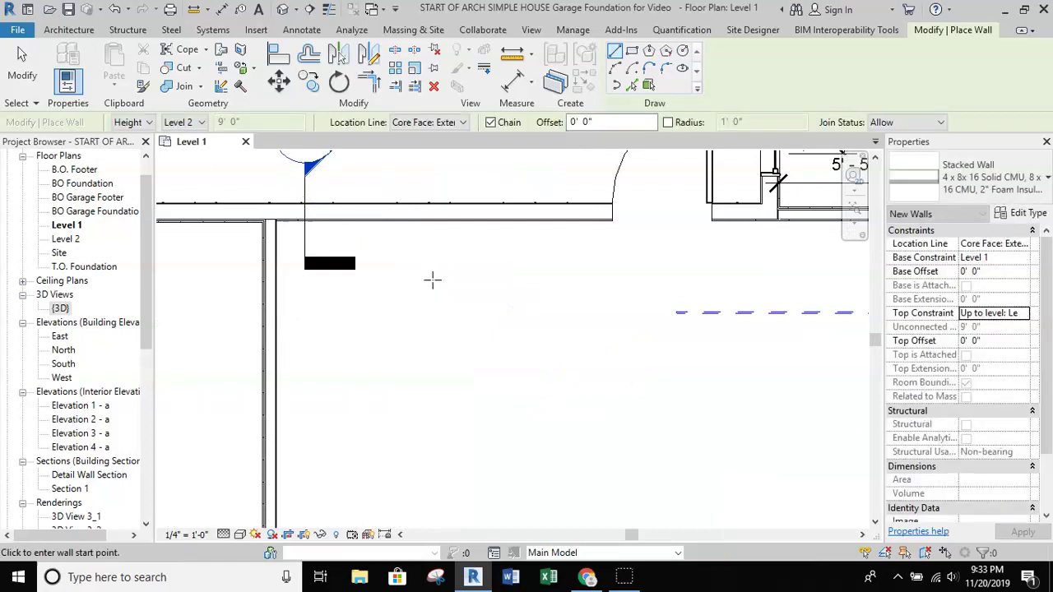
{"action": "key", "text": "Escape"}
- Open the default 3D view and set its visual style to Consistent Colors
{"action": "scroll", "coordinate": [444, 289], "scroll_direction": "down", "scroll_amount": 2}
{"action": "middle_click_drag", "start_coordinate": [548, 337], "coordinate": [456, 344]}
{"action": "scroll", "coordinate": [457, 344], "scroll_direction": "up", "scroll_amount": 1}
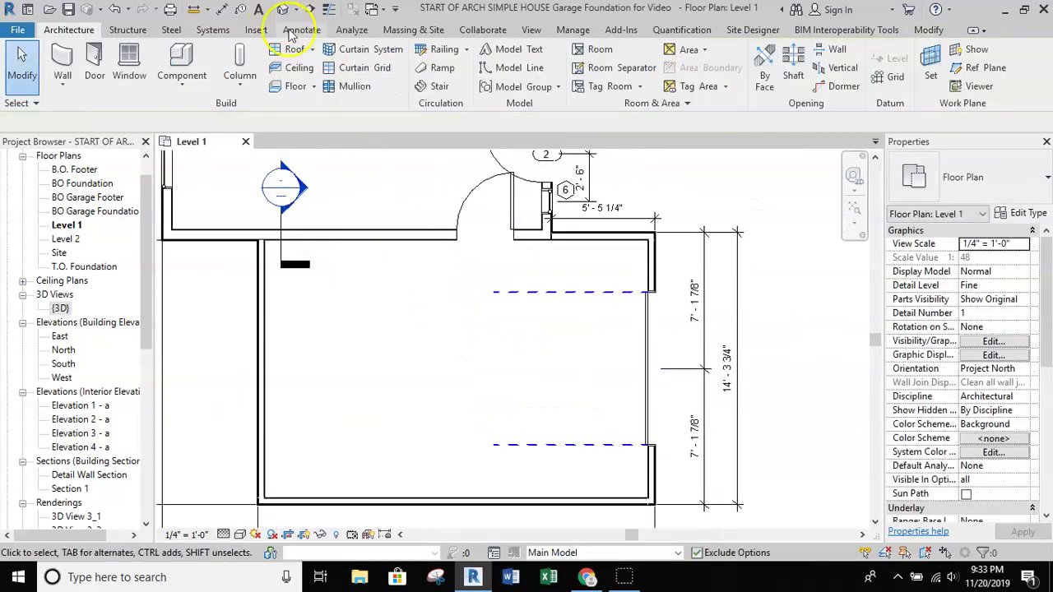
{"action": "double_click", "coordinate": [60, 309]}
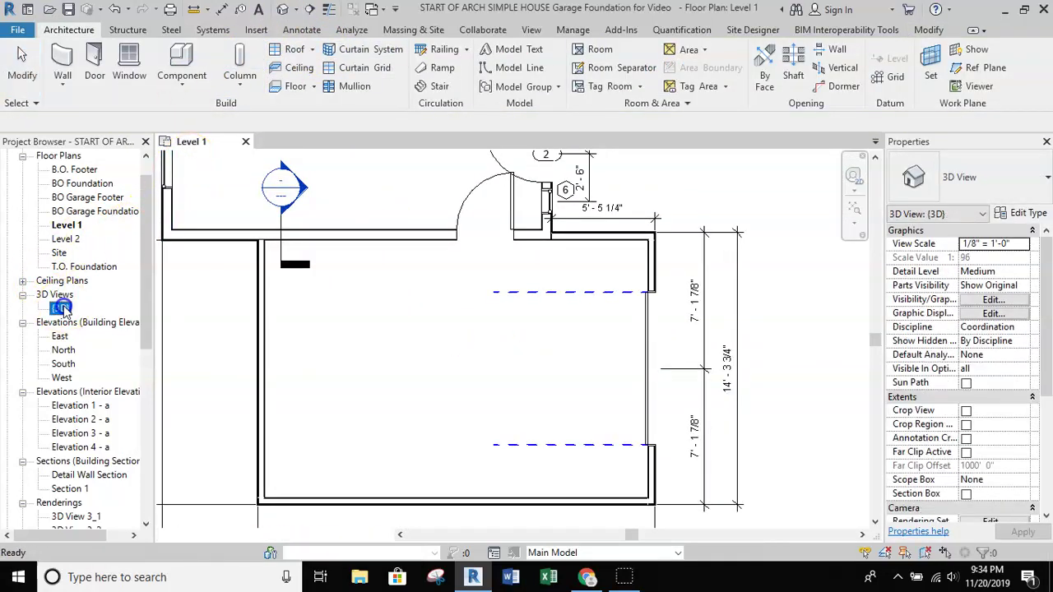
{"action": "scroll", "coordinate": [510, 419], "scroll_direction": "up", "scroll_amount": 6}
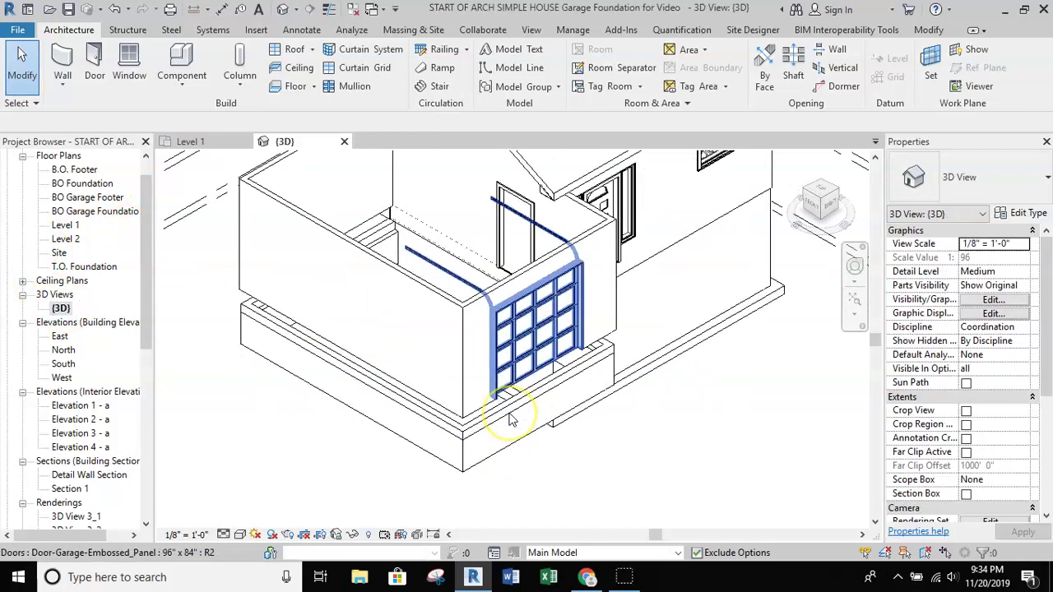
{"action": "left_click", "coordinate": [241, 536]}
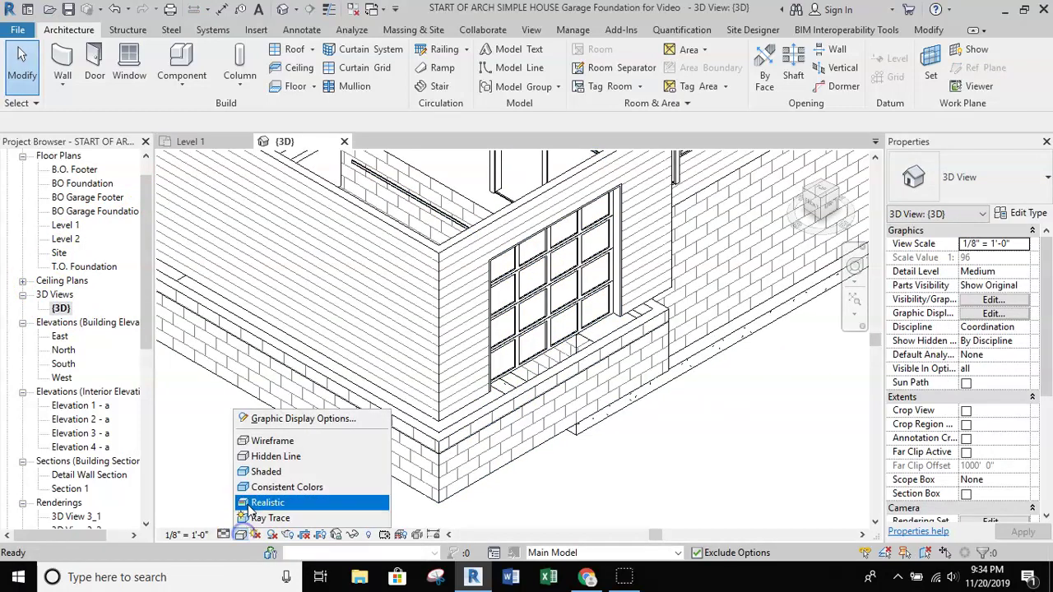
{"action": "left_click", "coordinate": [279, 486]}
- Inspect the garage foundation walls in 3D from outside and from above, including where they meet the house, and close the 3D view
{"action": "scroll", "coordinate": [604, 409], "scroll_direction": "up", "scroll_amount": 5}
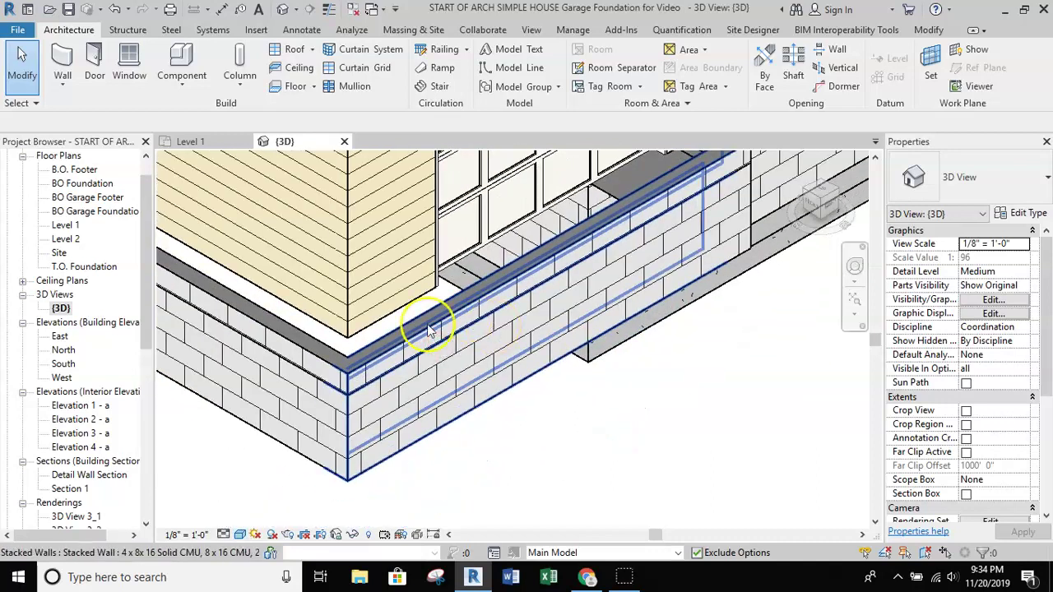
{"action": "scroll", "coordinate": [443, 391], "scroll_direction": "up", "scroll_amount": 2}
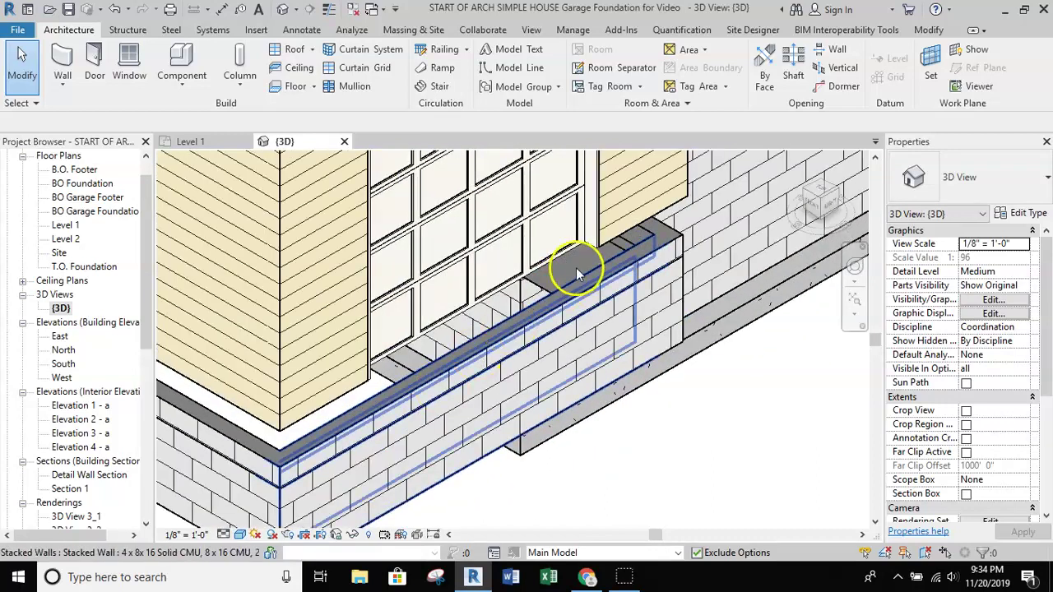
{"action": "scroll", "coordinate": [553, 344], "scroll_direction": "down", "scroll_amount": 3}
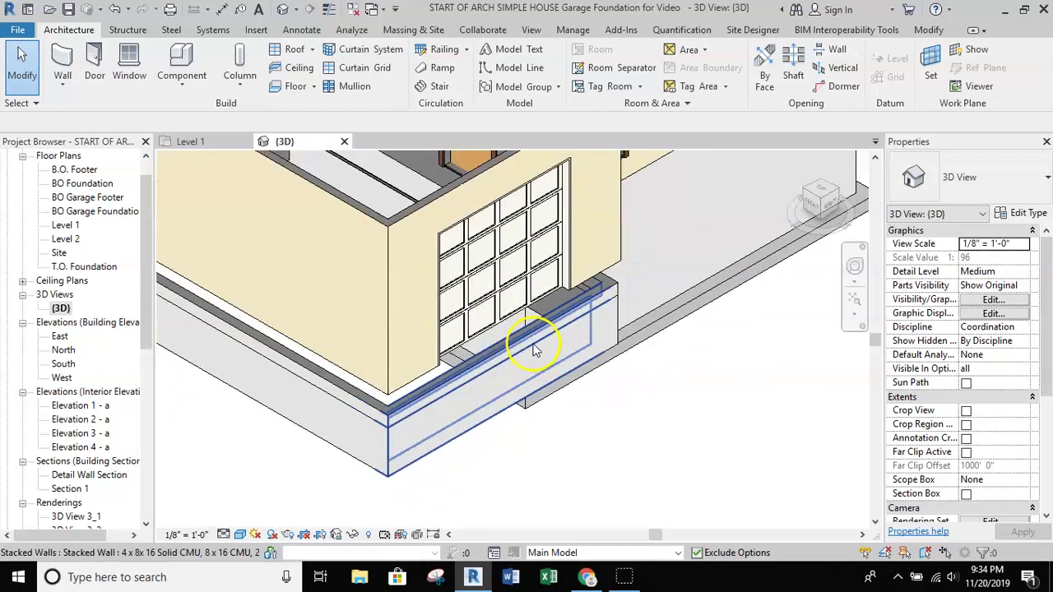
{"action": "left_click", "coordinate": [856, 267]}
{"action": "left_click_drag", "start_coordinate": [574, 345], "coordinate": [670, 366]}
{"action": "scroll", "coordinate": [669, 370], "scroll_direction": "up", "scroll_amount": 6}
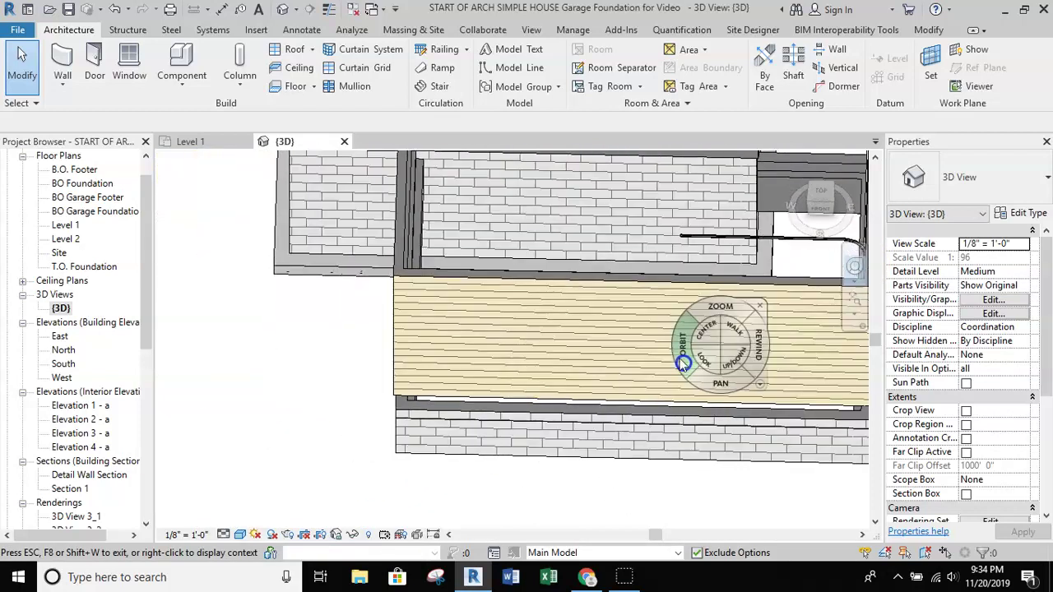
{"action": "left_click_drag", "start_coordinate": [640, 285], "coordinate": [580, 331]}
{"action": "middle_click_drag", "start_coordinate": [580, 331], "coordinate": [607, 329], "text": "shift"}
{"action": "scroll", "coordinate": [607, 329], "scroll_direction": "down", "scroll_amount": 5}
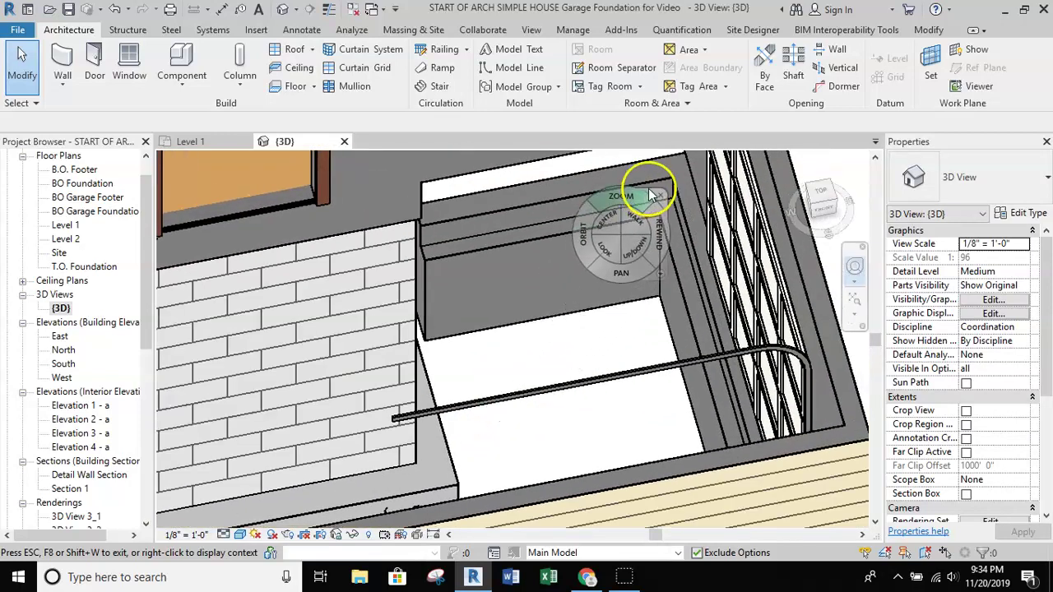
{"action": "scroll", "coordinate": [560, 296], "scroll_direction": "down", "scroll_amount": 6}
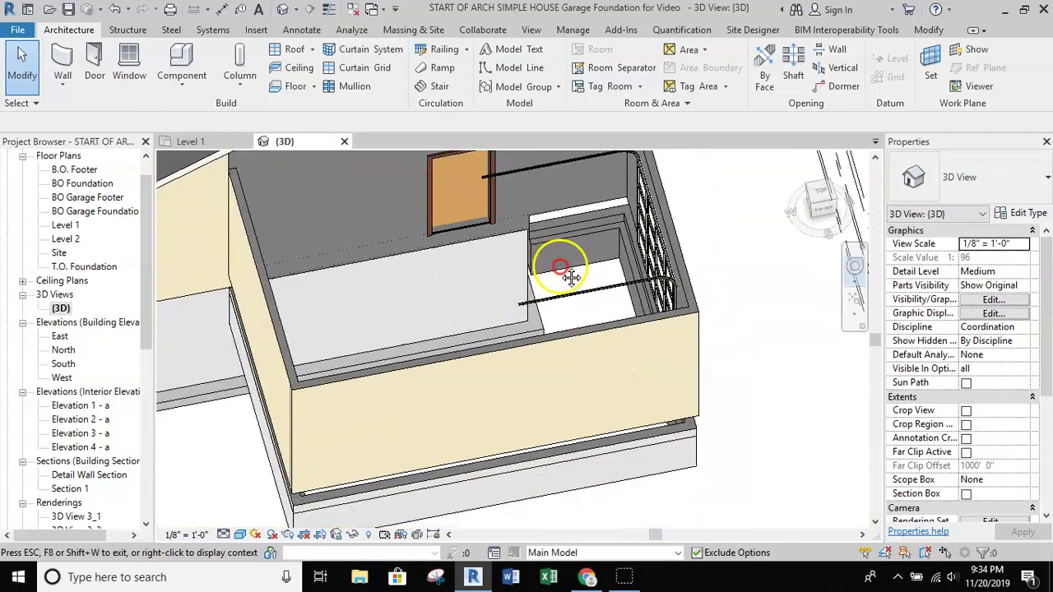
{"action": "left_click", "coordinate": [344, 142]}
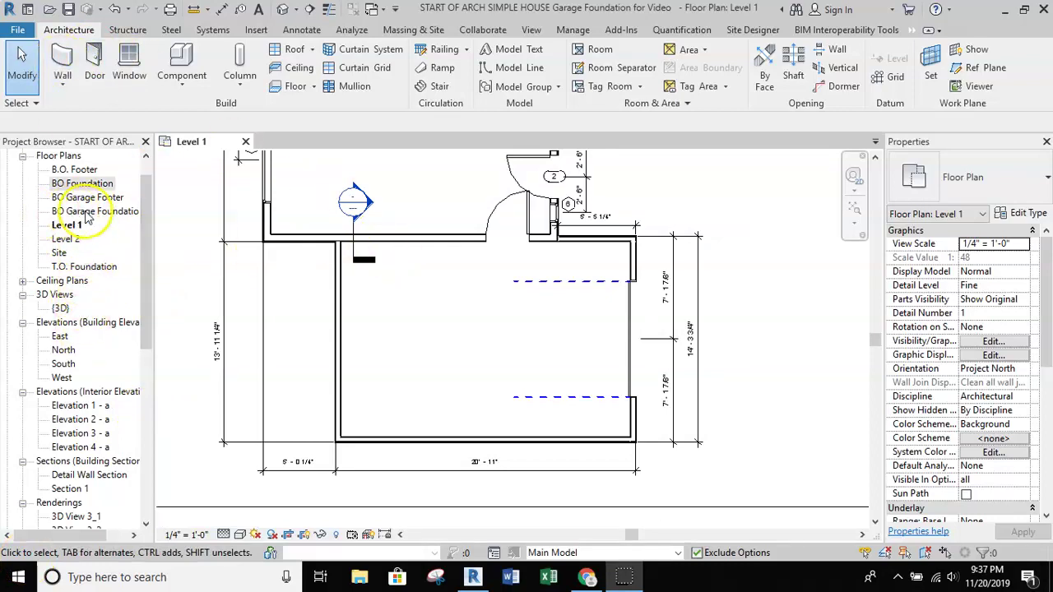
- Open the BO Foundation floor plan and delete the horizontal dimension just below the house's south foundation wall
{"action": "double_click", "coordinate": [79, 184]}
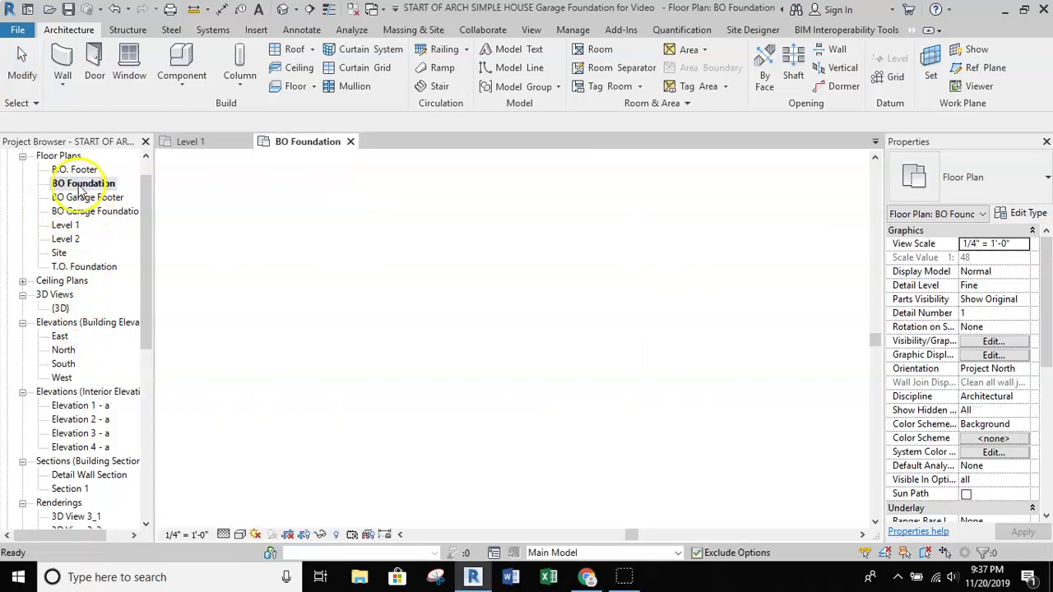
{"action": "middle_click_drag", "start_coordinate": [587, 278], "coordinate": [567, 345]}
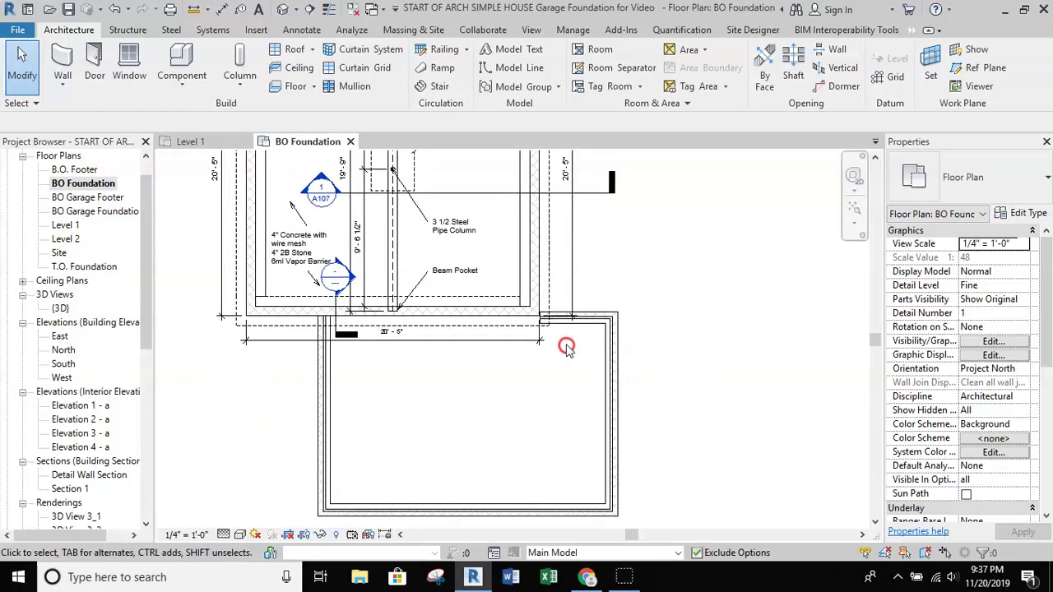
{"action": "scroll", "coordinate": [567, 345], "scroll_direction": "down", "scroll_amount": 1}
{"action": "middle_click_drag", "start_coordinate": [495, 422], "coordinate": [504, 358]}
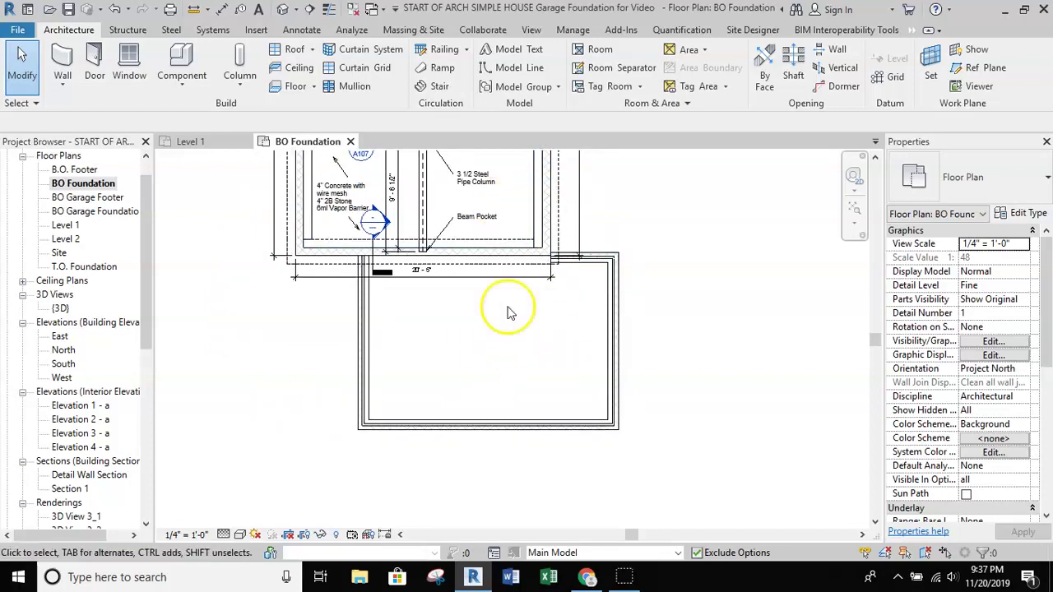
{"action": "scroll", "coordinate": [518, 350], "scroll_direction": "up", "scroll_amount": 2}
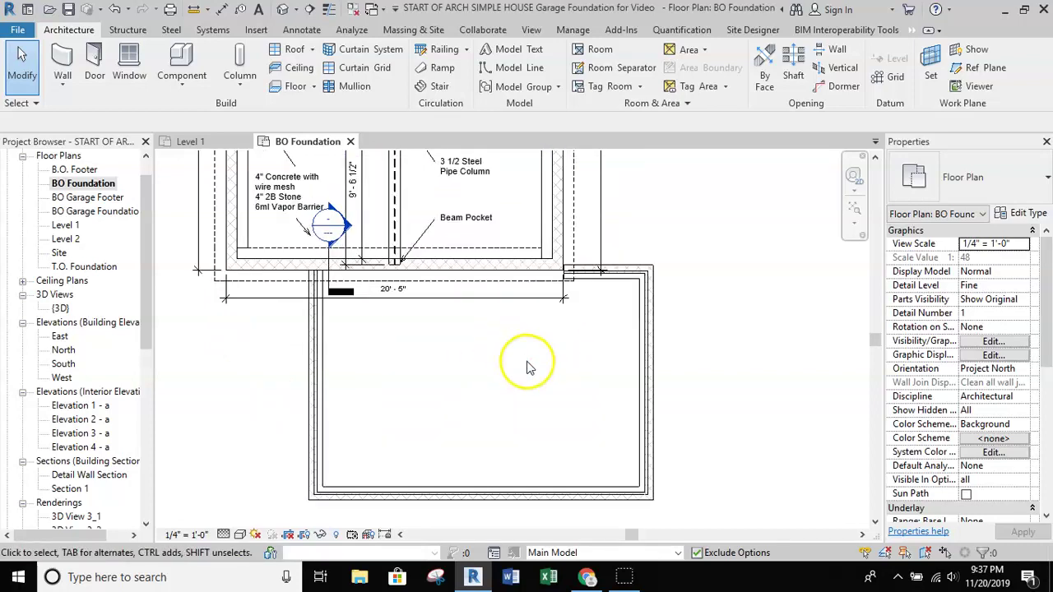
{"action": "scroll", "coordinate": [598, 301], "scroll_direction": "up", "scroll_amount": 1}
{"action": "scroll", "coordinate": [595, 307], "scroll_direction": "down", "scroll_amount": 2}
{"action": "left_click", "coordinate": [482, 329]}
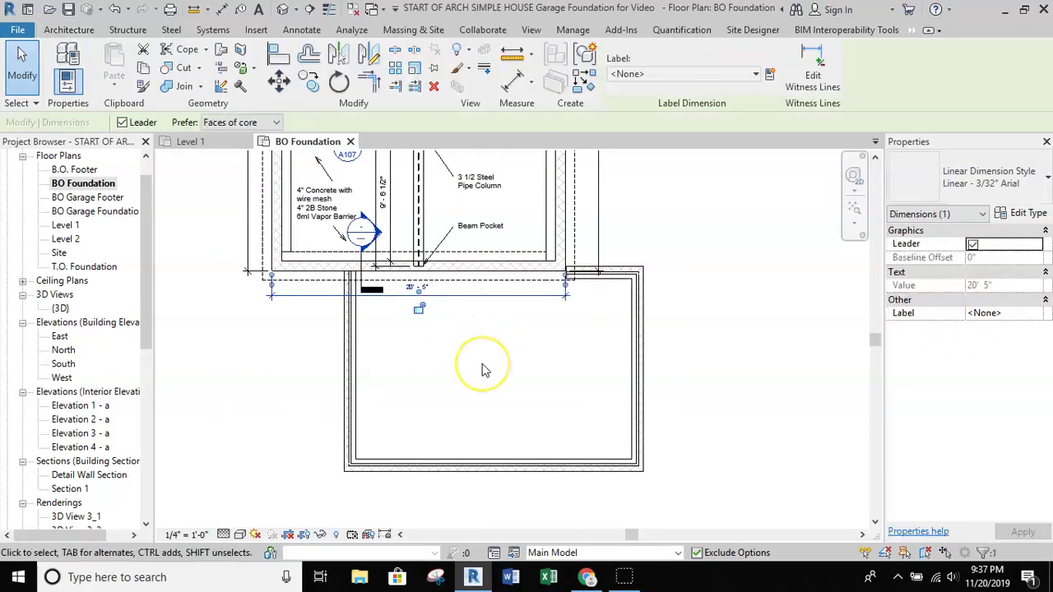
{"action": "left_click", "coordinate": [490, 329]}
- Delete the Section 1 marker crossing the house's south foundation wall, together with its section view
{"action": "middle_click_drag", "start_coordinate": [407, 325], "coordinate": [386, 356]}
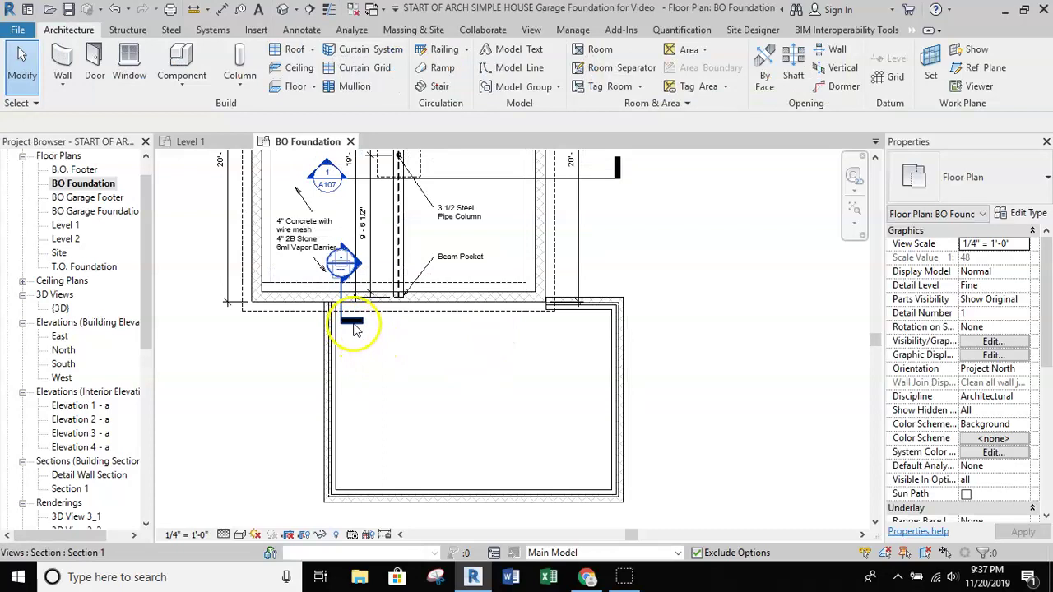
{"action": "left_click", "coordinate": [355, 329]}
{"action": "key", "text": "Delete"}
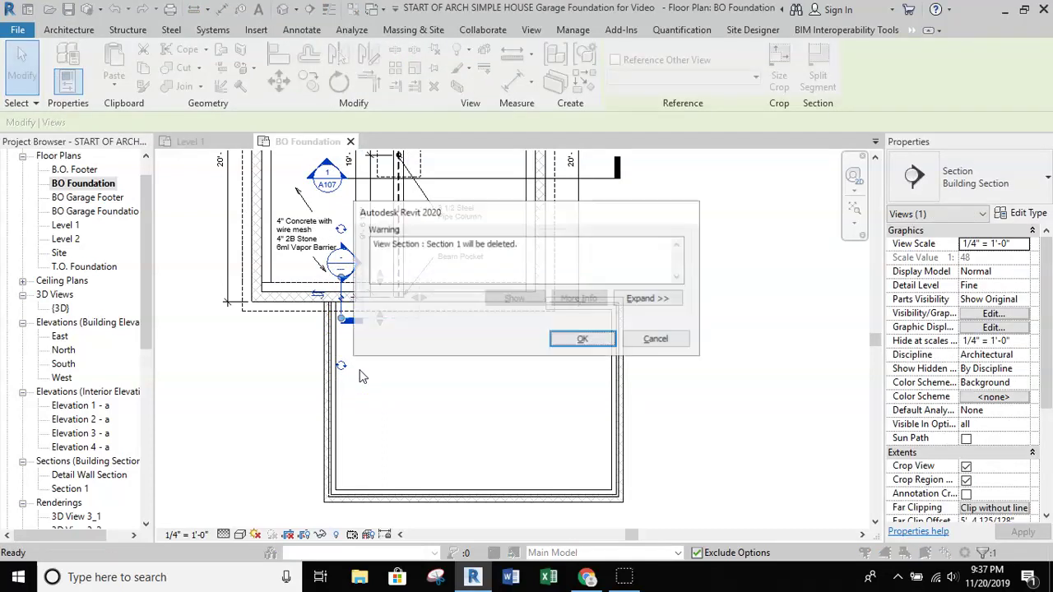
{"action": "left_click", "coordinate": [582, 340]}
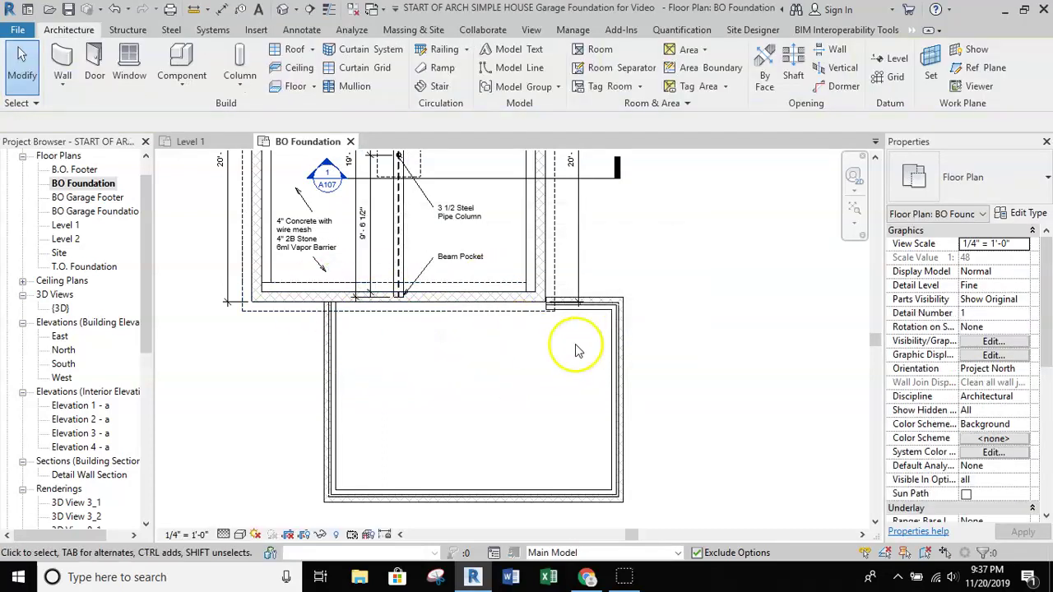
- Delete the vertical dimension beside the house's east foundation wall that ends on the garage foundation
{"action": "scroll", "coordinate": [563, 325], "scroll_direction": "up", "scroll_amount": 4}
{"action": "scroll", "coordinate": [551, 305], "scroll_direction": "up", "scroll_amount": 1}
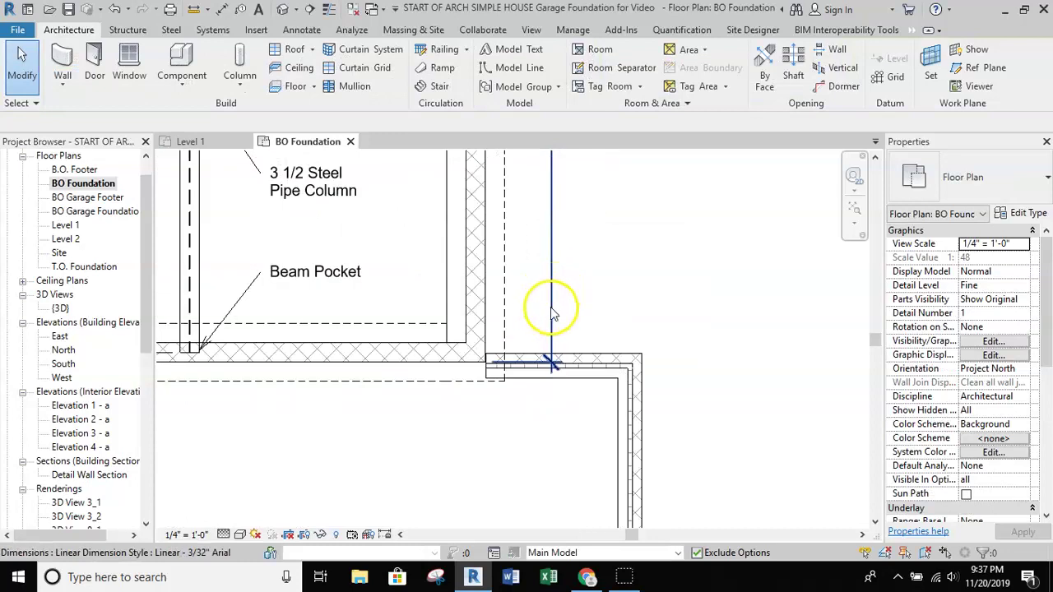
{"action": "left_click", "coordinate": [552, 309]}
{"action": "key", "text": "Escape"}
- Extend the end of the garage's short north foundation wall to meet the outer face of the house foundation
{"action": "scroll", "coordinate": [485, 321], "scroll_direction": "up", "scroll_amount": 6}
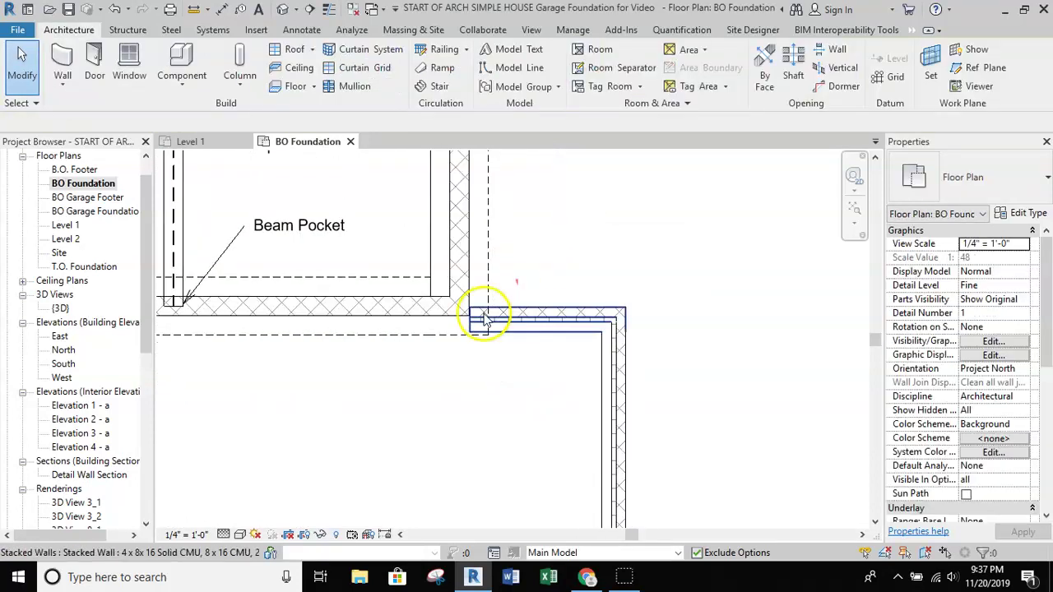
{"action": "scroll", "coordinate": [416, 300], "scroll_direction": "up", "scroll_amount": 2}
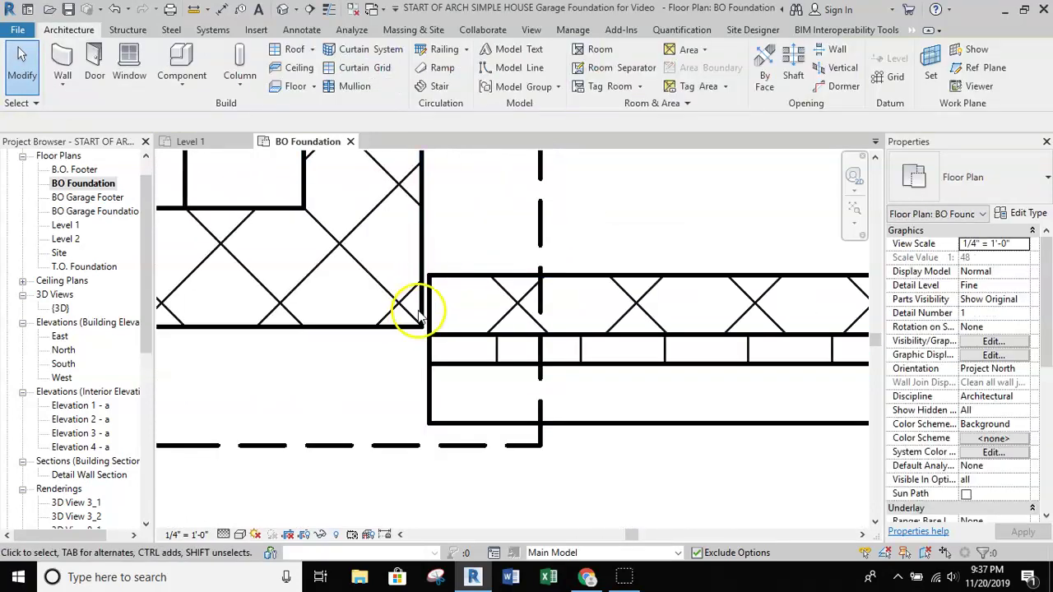
{"action": "left_click", "coordinate": [451, 280]}
{"action": "left_click", "coordinate": [438, 311]}
{"action": "left_click_drag", "start_coordinate": [430, 278], "coordinate": [422, 276]}
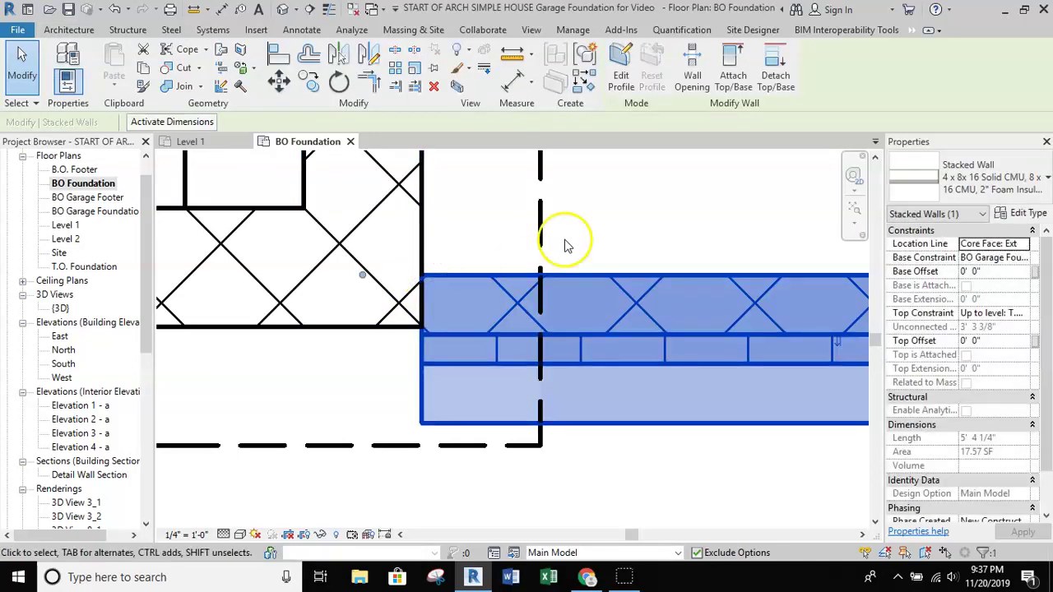
{"action": "left_click", "coordinate": [565, 245]}
- Set up a new 24" Footer Concrete wall with its base at BO Garage Footer and top up to BO Garage Foundation
{"action": "scroll", "coordinate": [565, 245], "scroll_direction": "down", "scroll_amount": 3}
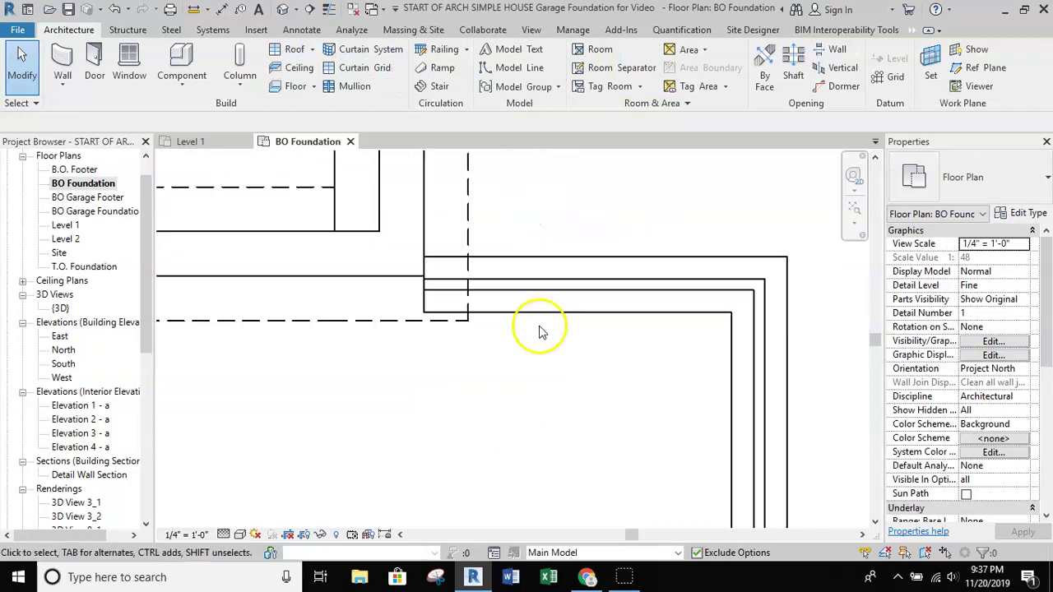
{"action": "mouse_move", "coordinate": [583, 348]}
{"action": "middle_mouse_down"}
{"action": "mouse_move", "coordinate": [567, 365]}
{"action": "mouse_move", "coordinate": [543, 354]}
{"action": "middle_mouse_up"}
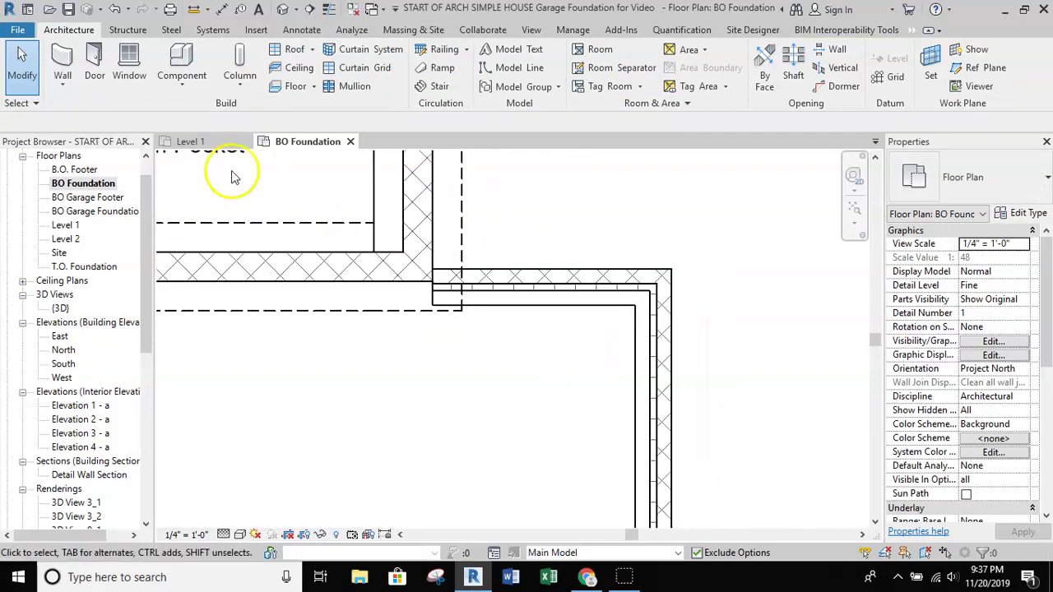
{"action": "left_click", "coordinate": [76, 62]}
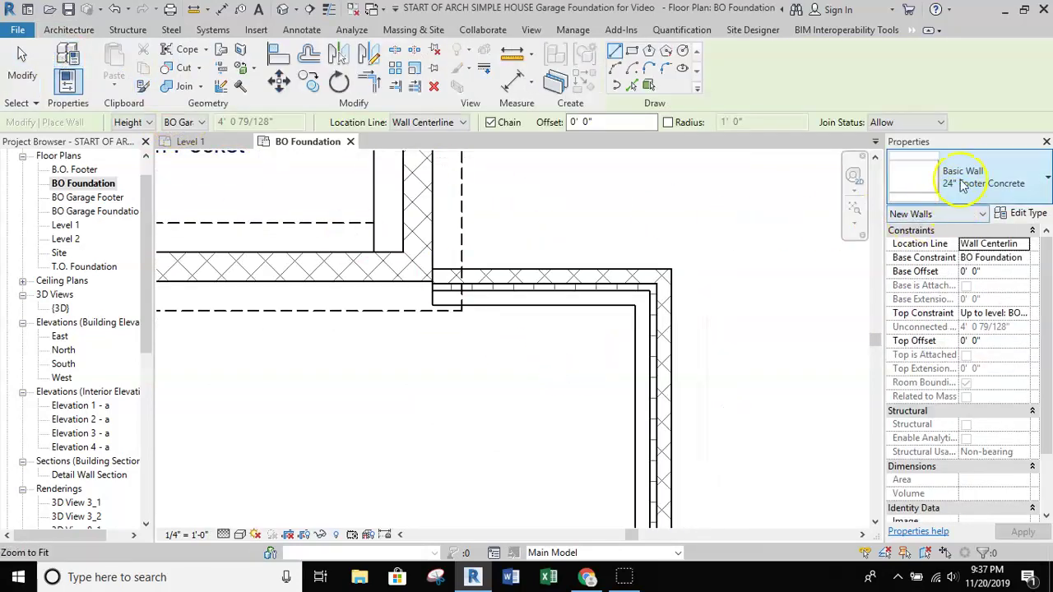
{"action": "left_click", "coordinate": [1004, 179]}
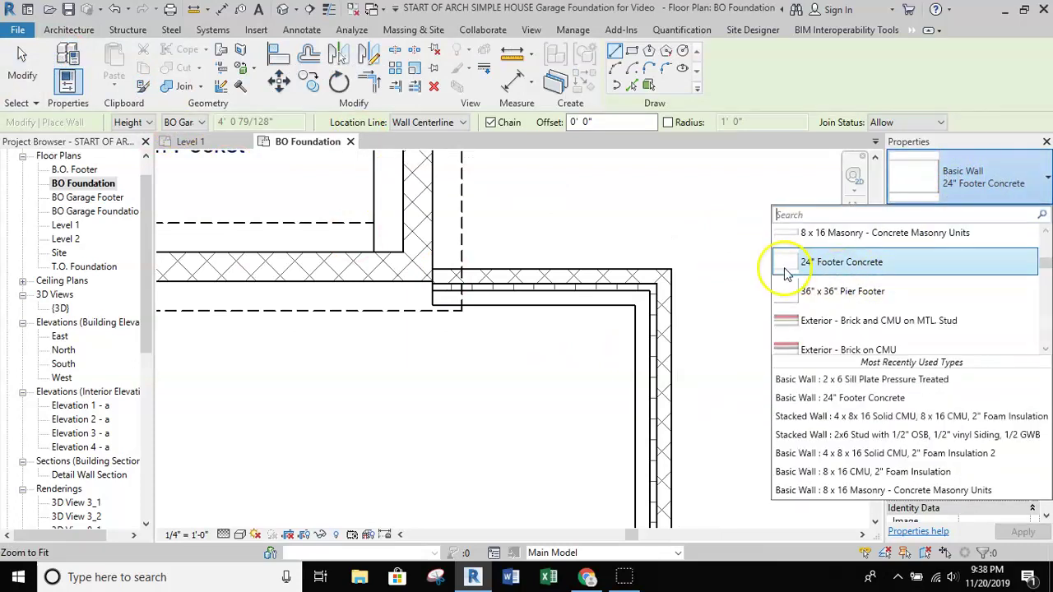
{"action": "left_click", "coordinate": [846, 264]}
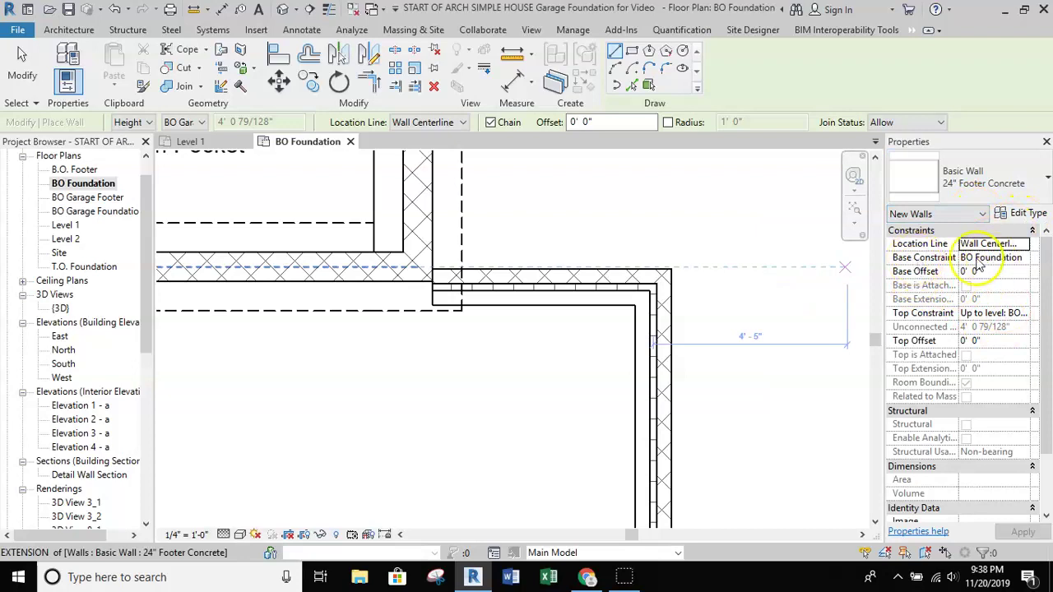
{"action": "left_click", "coordinate": [1024, 259]}
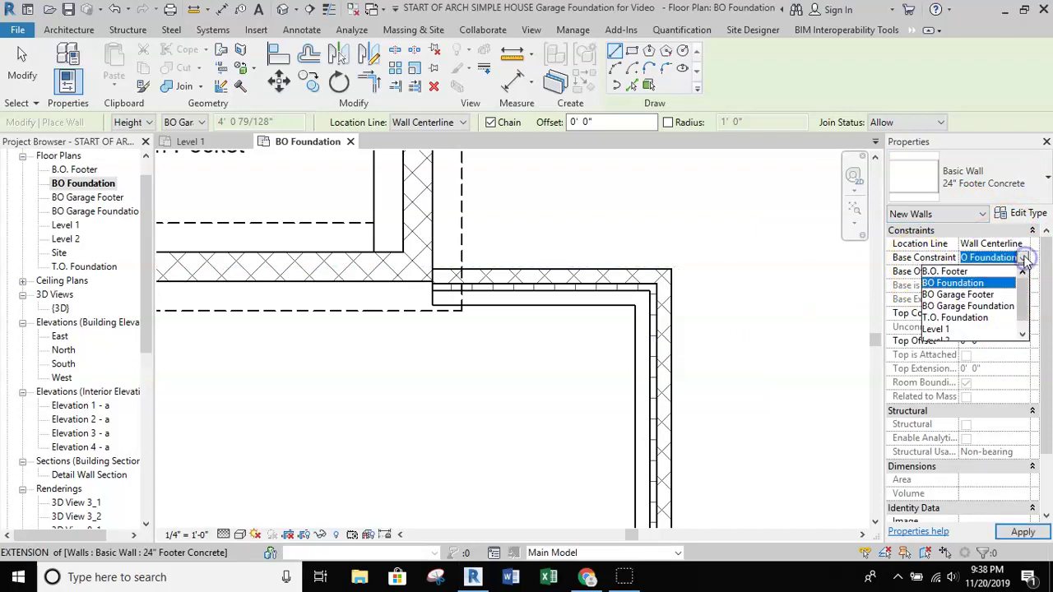
{"action": "left_click", "coordinate": [963, 294]}
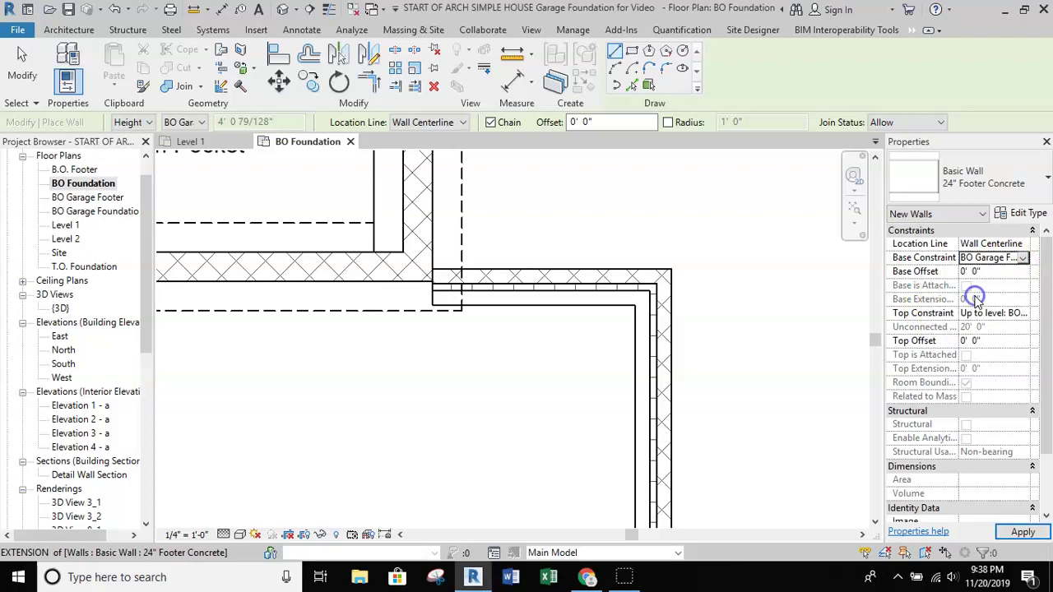
{"action": "left_click", "coordinate": [1023, 313]}
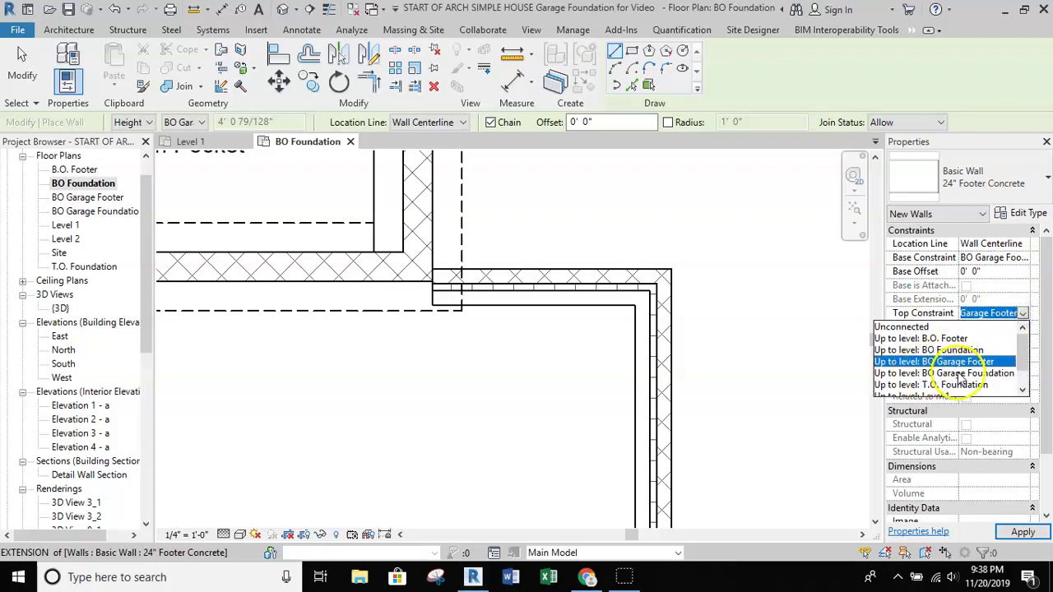
{"action": "left_click", "coordinate": [961, 375]}
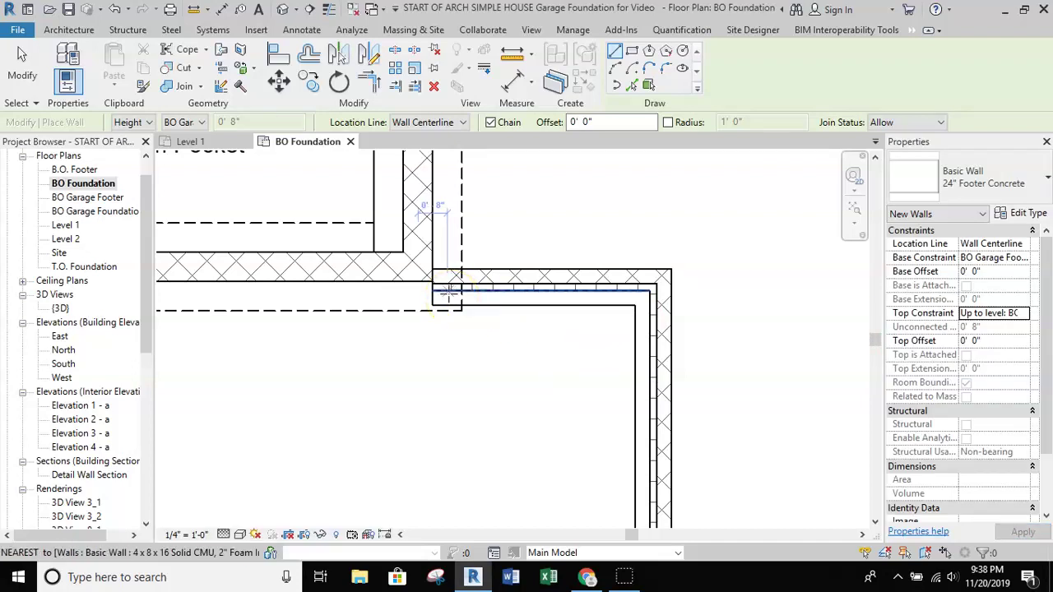
- Using the wall centerline as location line, draw the footer along the garage's short north wall from the house foundation to the northeast corner
{"action": "scroll", "coordinate": [448, 292], "scroll_direction": "up", "scroll_amount": 4}
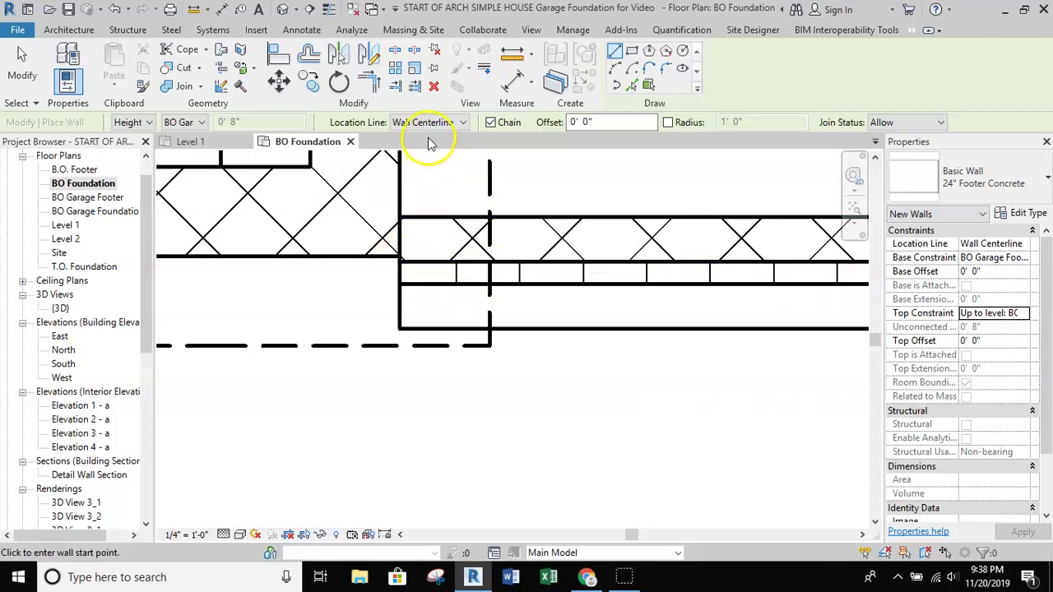
{"action": "left_click", "coordinate": [462, 123]}
{"action": "left_click", "coordinate": [444, 138]}
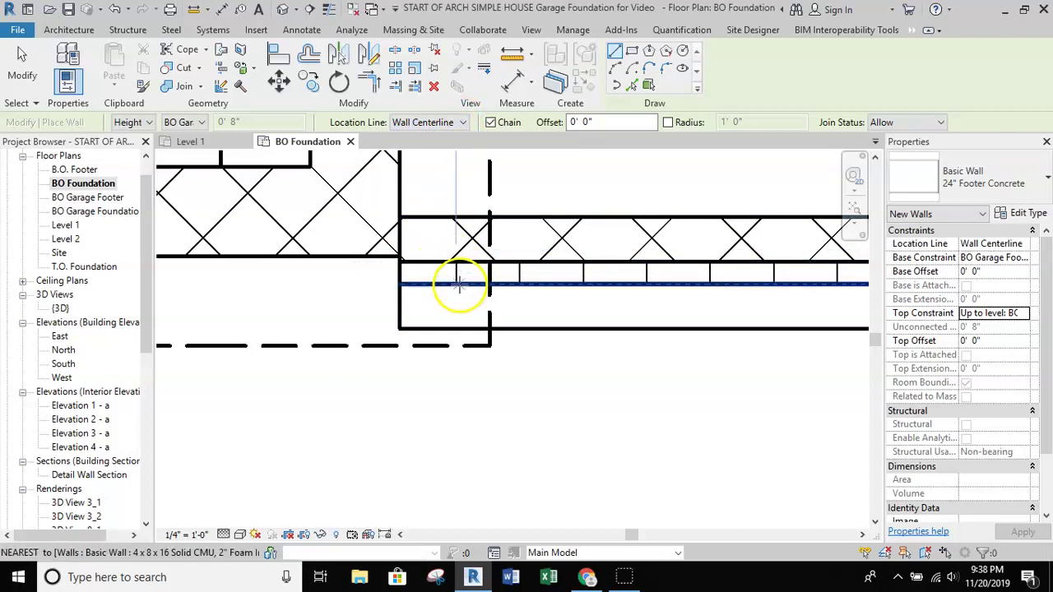
{"action": "left_click", "coordinate": [399, 261]}
{"action": "scroll", "coordinate": [444, 262], "scroll_direction": "down", "scroll_amount": 2}
{"action": "scroll", "coordinate": [567, 263], "scroll_direction": "down", "scroll_amount": 2}
{"action": "middle_click_drag", "start_coordinate": [681, 264], "coordinate": [452, 260]}
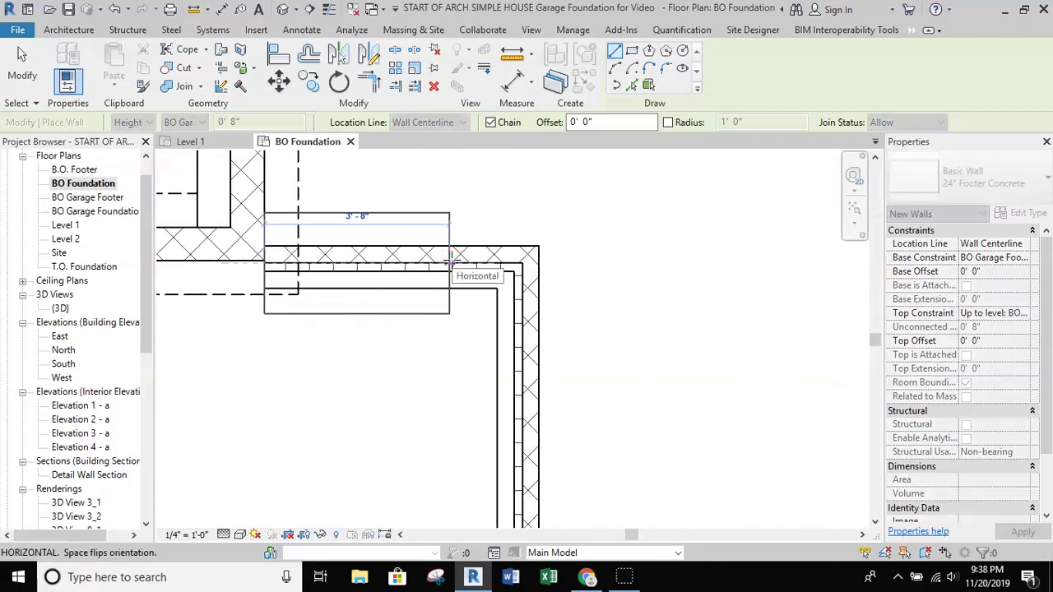
{"action": "scroll", "coordinate": [520, 263], "scroll_direction": "up", "scroll_amount": 3}
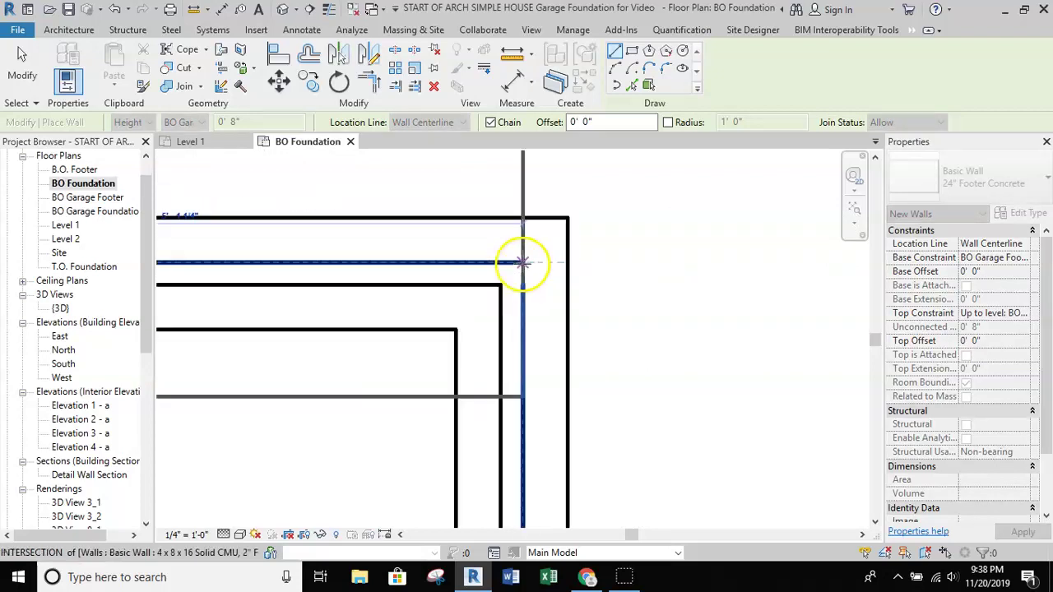
{"action": "left_click", "coordinate": [521, 262]}
- Continue the footer down the garage's east wall to the southeast corner and along the south wall toward the southwest corner
{"action": "scroll", "coordinate": [525, 303], "scroll_direction": "down", "scroll_amount": 4}
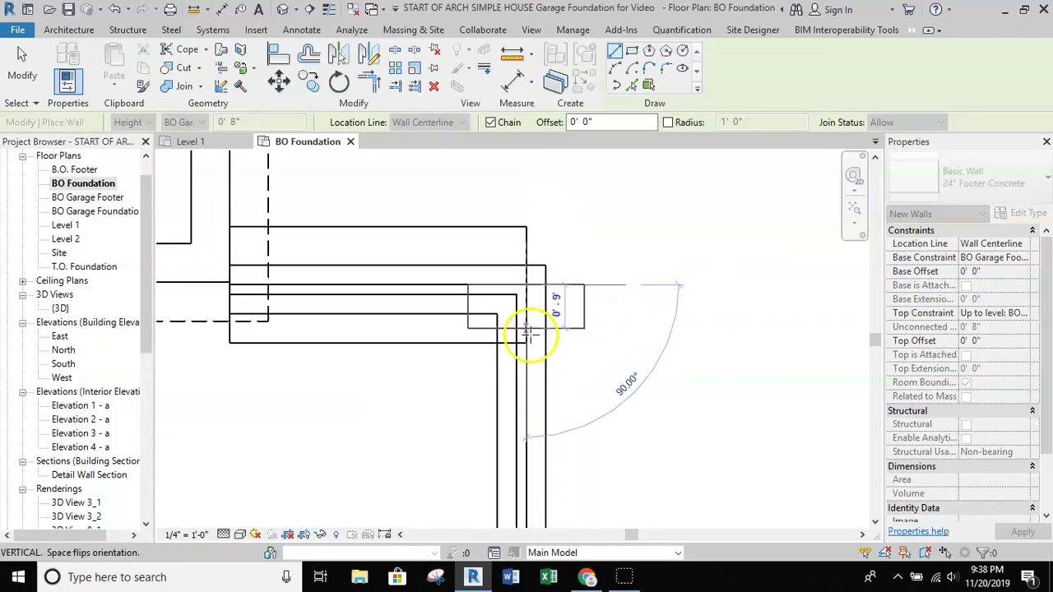
{"action": "middle_click_drag", "start_coordinate": [514, 492], "coordinate": [565, 154]}
{"action": "scroll", "coordinate": [578, 320], "scroll_direction": "up", "scroll_amount": 4}
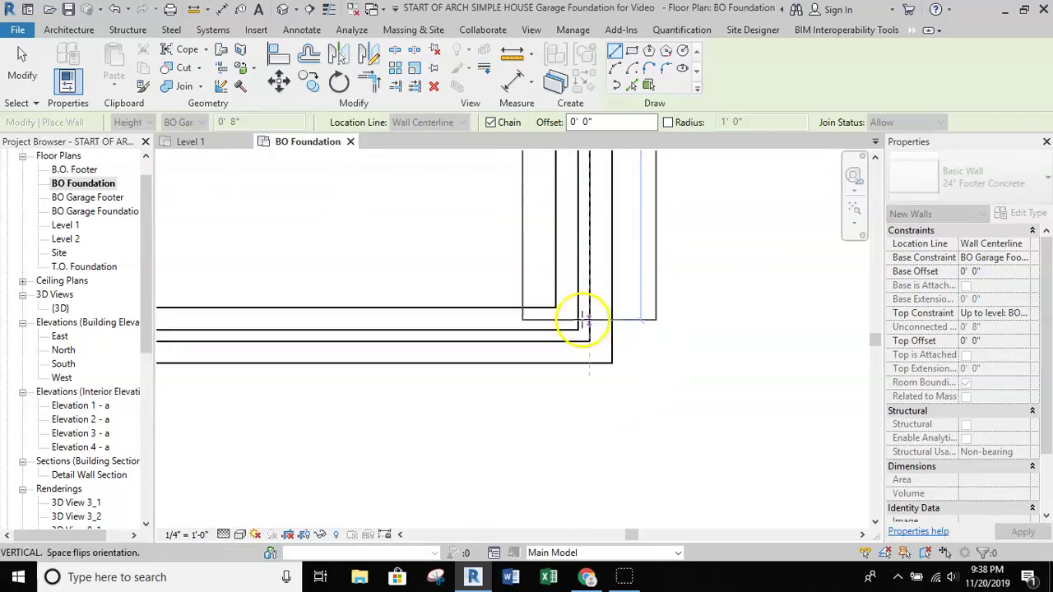
{"action": "left_click", "coordinate": [594, 357]}
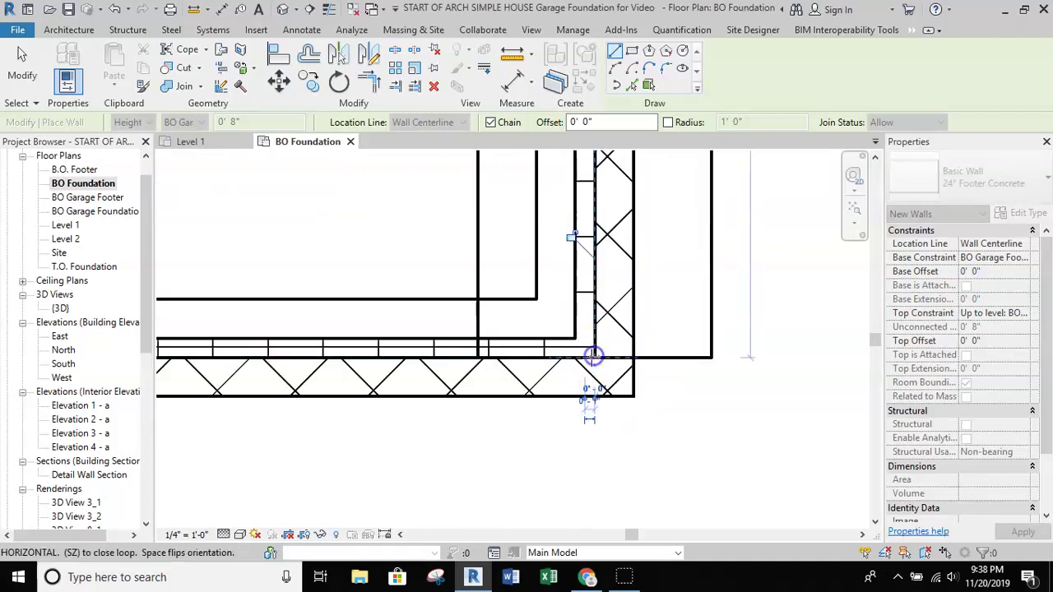
{"action": "scroll", "coordinate": [422, 353], "scroll_direction": "down", "scroll_amount": 4}
{"action": "middle_click_drag", "start_coordinate": [423, 353], "coordinate": [524, 349]}
{"action": "scroll", "coordinate": [524, 349], "scroll_direction": "up", "scroll_amount": 4}
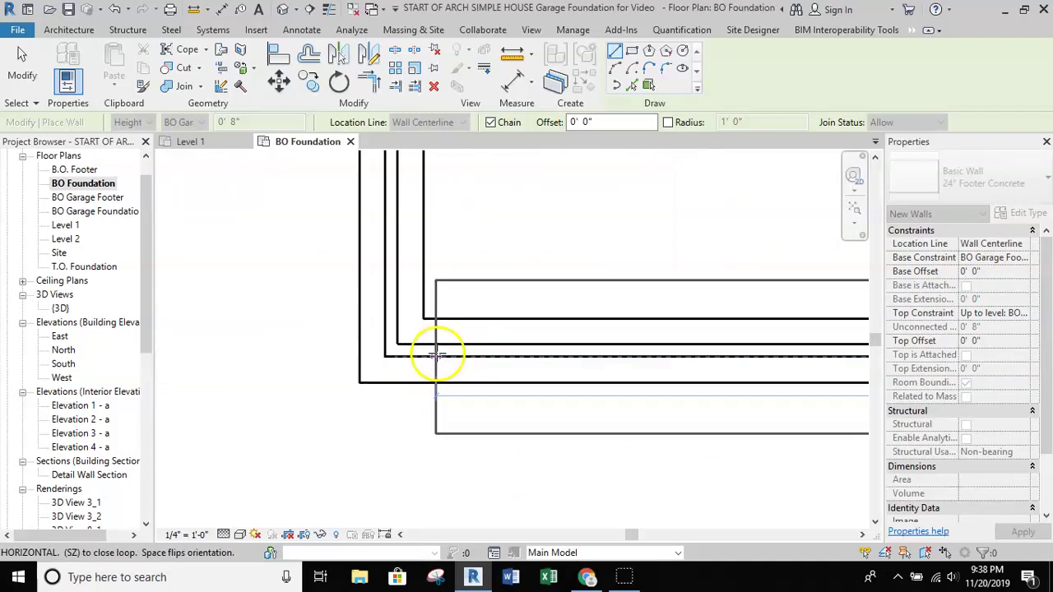
- Run the footer up the garage's west wall to the house foundation's outer face and finish placing walls
{"action": "scroll", "coordinate": [399, 323], "scroll_direction": "down", "scroll_amount": 4}
{"action": "middle_click_drag", "start_coordinate": [416, 185], "coordinate": [381, 325]}
{"action": "middle_click_drag", "start_coordinate": [375, 181], "coordinate": [370, 453]}
{"action": "scroll", "coordinate": [338, 260], "scroll_direction": "up", "scroll_amount": 4}
{"action": "left_click", "coordinate": [334, 293]}
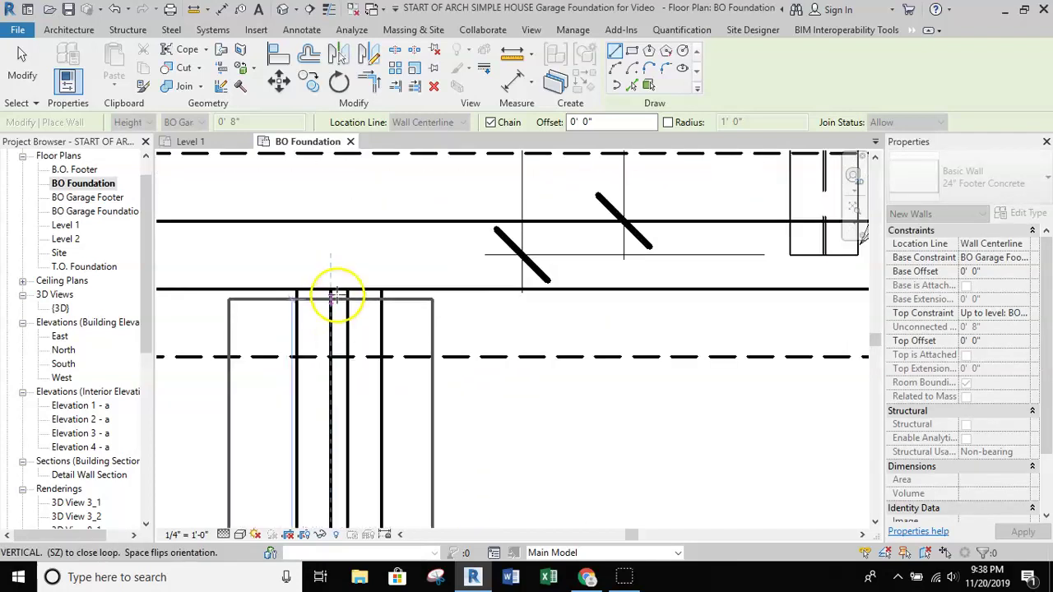
{"action": "scroll", "coordinate": [331, 289], "scroll_direction": "up", "scroll_amount": 1}
{"action": "left_click", "coordinate": [334, 291]}
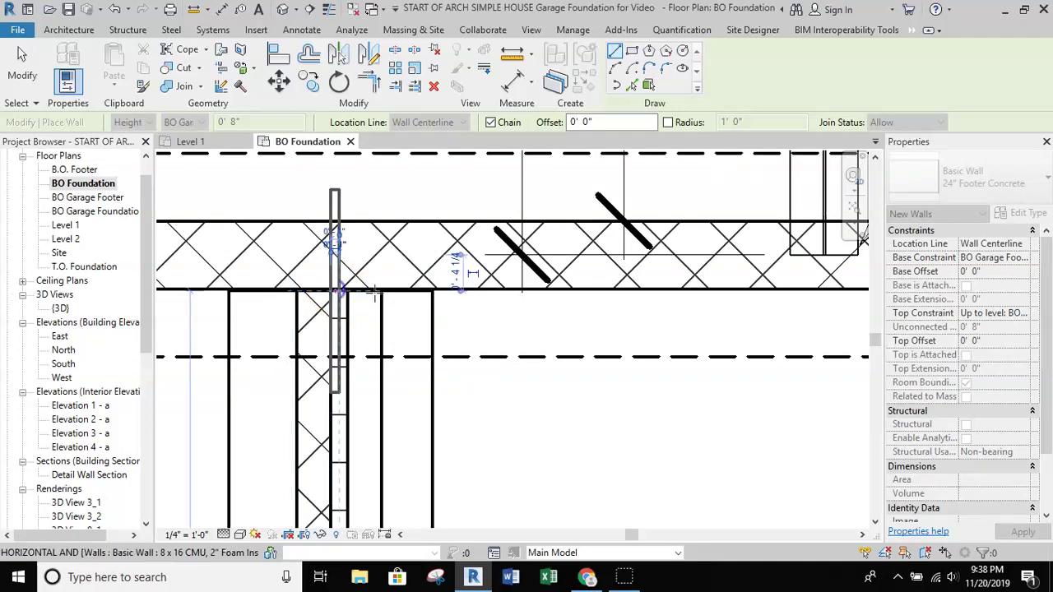
{"action": "scroll", "coordinate": [423, 306], "scroll_direction": "down", "scroll_amount": 3}
{"action": "middle_click_drag", "start_coordinate": [482, 341], "coordinate": [429, 255]}
{"action": "key", "text": "Escape"}
{"action": "key", "text": "Escape"}
{"action": "scroll", "coordinate": [478, 315], "scroll_direction": "down", "scroll_amount": 4}
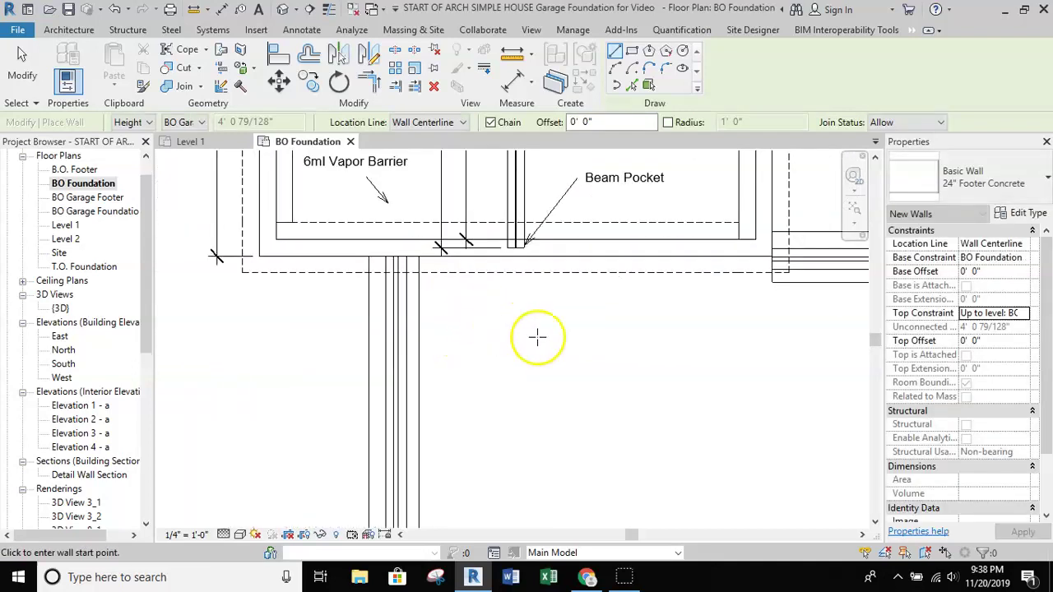
{"action": "middle_click_drag", "start_coordinate": [553, 359], "coordinate": [379, 237]}
{"action": "scroll", "coordinate": [402, 276], "scroll_direction": "down", "scroll_amount": 1}
{"action": "middle_click_drag", "start_coordinate": [456, 296], "coordinate": [479, 314]}
{"action": "scroll", "coordinate": [566, 346], "scroll_direction": "down", "scroll_amount": 1}
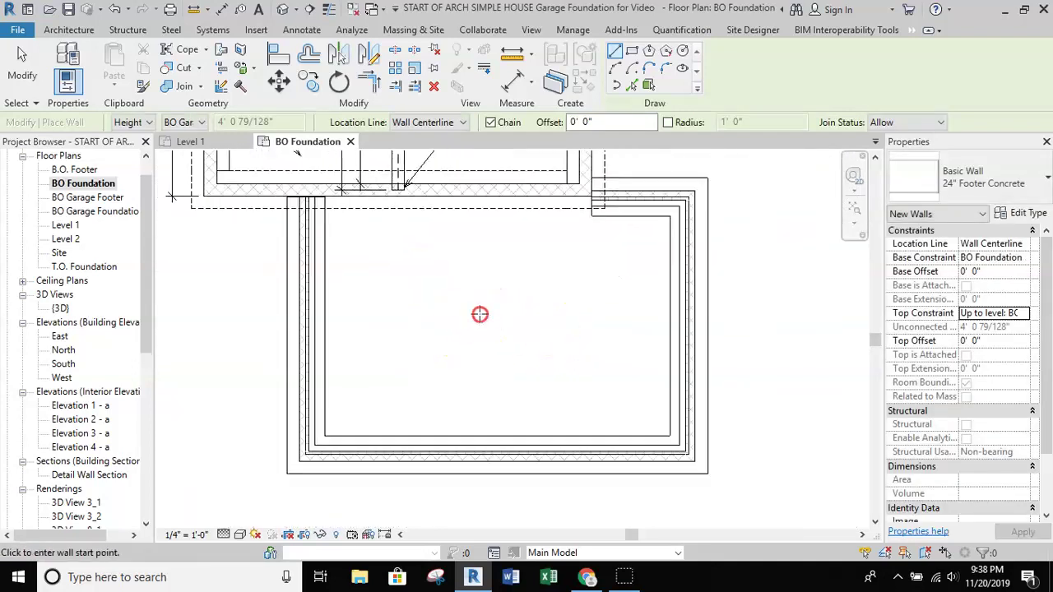
{"action": "key", "text": "Escape"}
{"action": "key", "text": "Escape"}
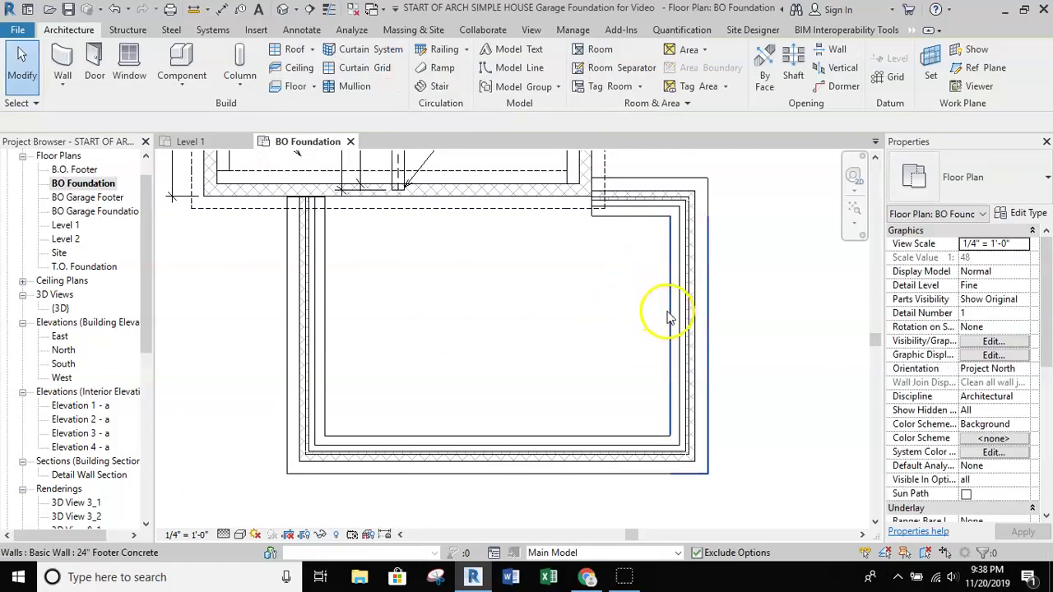
- Override the projection line pattern of all four garage footers to Hidden 1/16" in this view
{"action": "left_click", "coordinate": [671, 314]}
{"action": "left_click", "coordinate": [481, 442], "text": "ctrl"}
{"action": "left_click", "coordinate": [326, 304], "text": "ctrl"}
{"action": "left_click", "coordinate": [646, 229], "text": "ctrl"}
{"action": "left_click", "coordinate": [634, 219], "text": "ctrl"}
{"action": "right_click", "coordinate": [531, 301]}
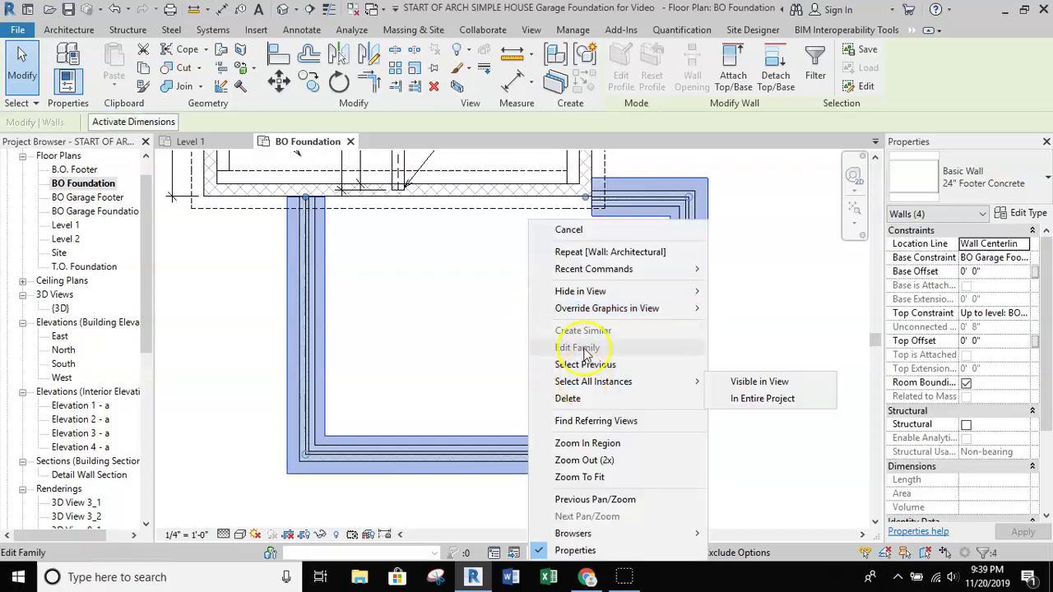
{"action": "mouse_move", "coordinate": [576, 307]}
{"action": "left_click", "coordinate": [752, 307]}
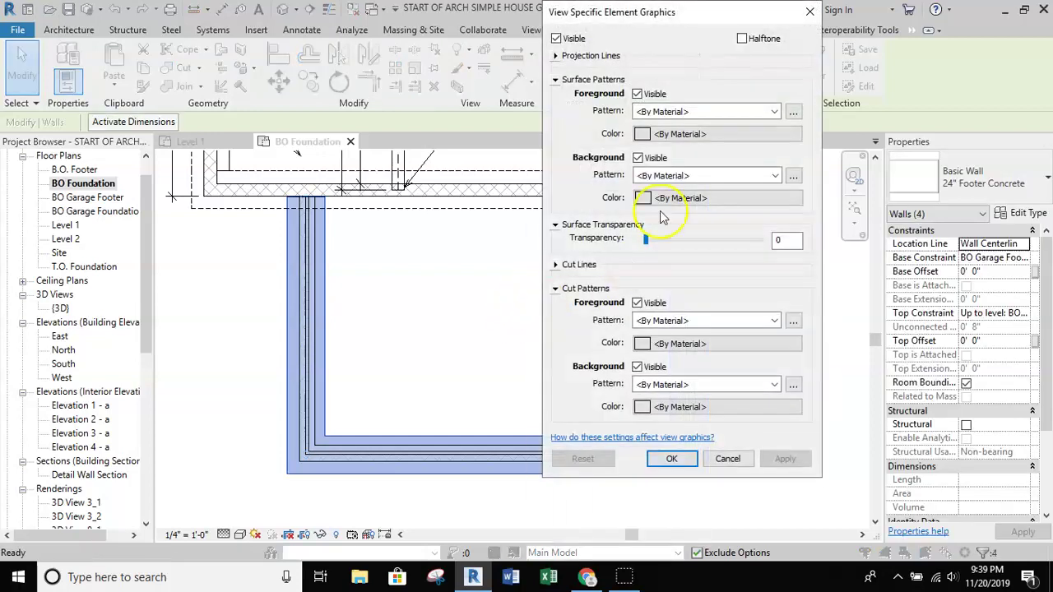
{"action": "left_click", "coordinate": [566, 58]}
{"action": "left_click", "coordinate": [670, 73]}
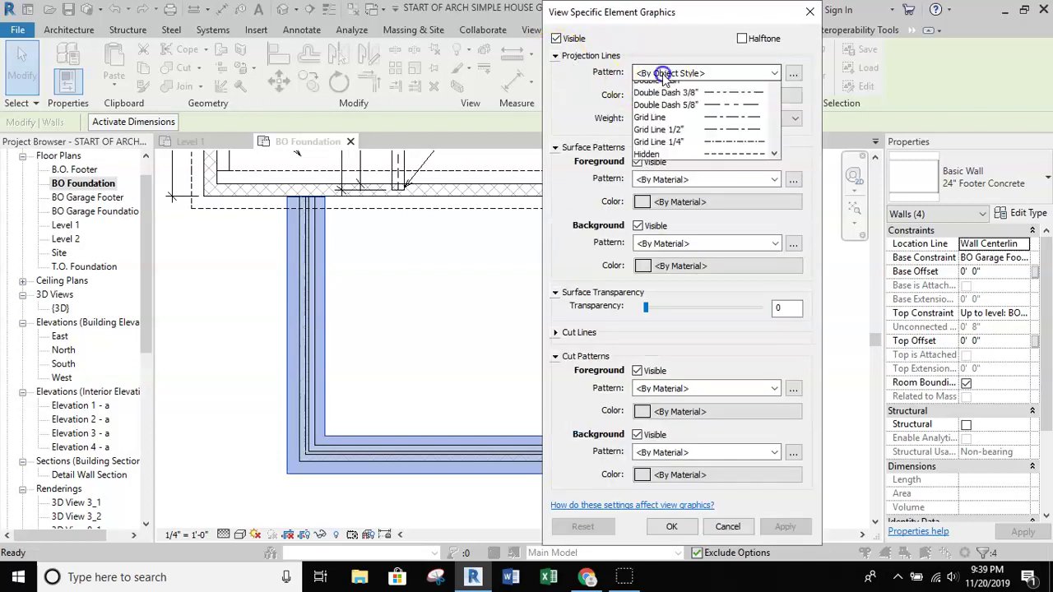
{"action": "scroll", "coordinate": [698, 423], "scroll_direction": "down", "scroll_amount": 3}
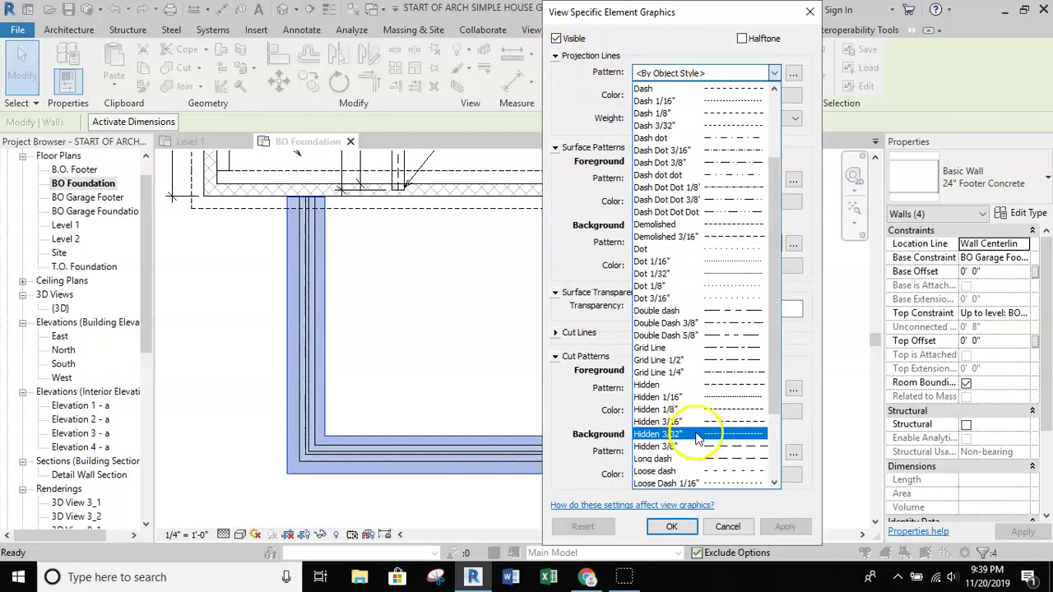
{"action": "left_click", "coordinate": [699, 396]}
{"action": "left_click", "coordinate": [785, 527]}
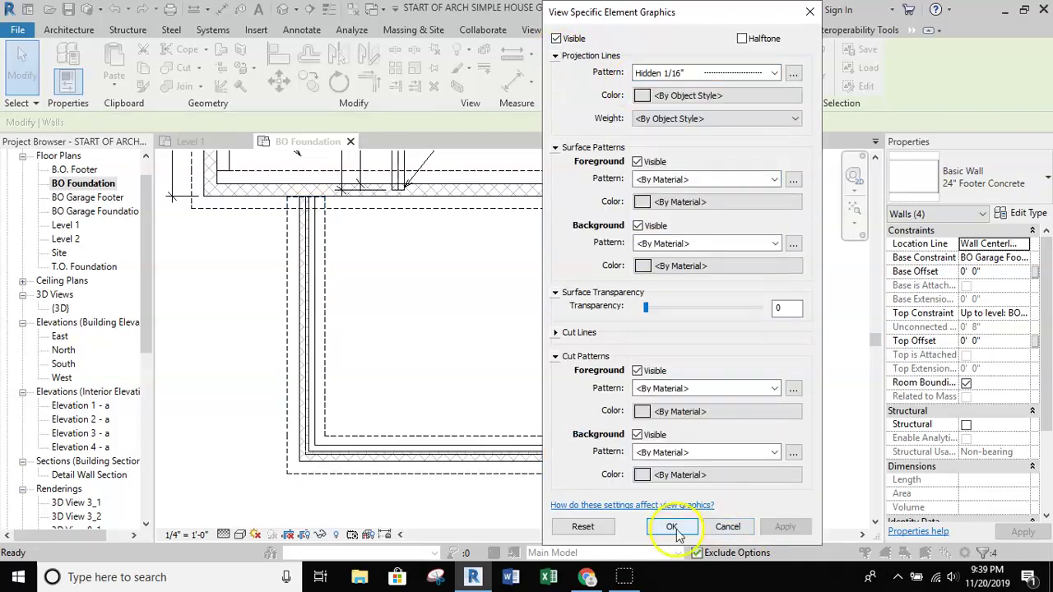
{"action": "left_click", "coordinate": [671, 527]}
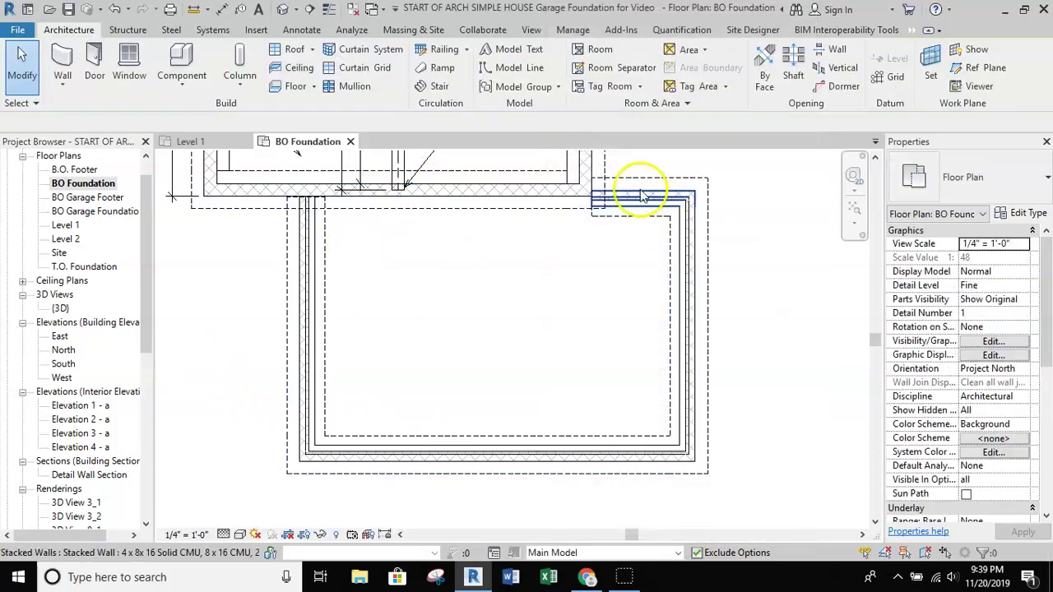
{"action": "middle_click_drag", "start_coordinate": [781, 255], "coordinate": [731, 322]}
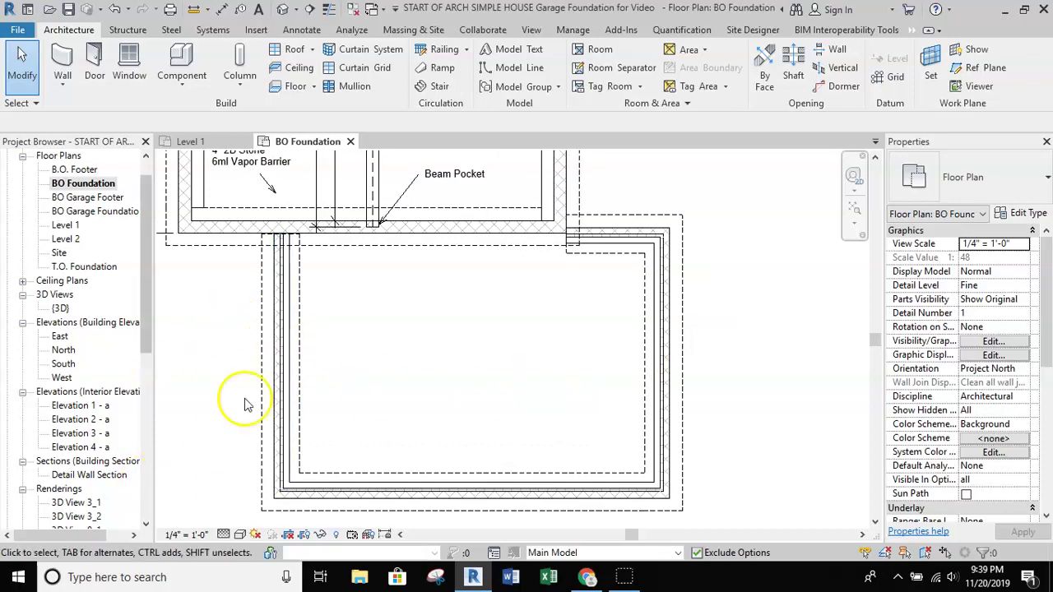
- Switch to the East elevation of the Start Garage model and examine the slab edge and block courses below the garage door
{"action": "scroll", "coordinate": [613, 329], "scroll_direction": "down", "scroll_amount": 2}
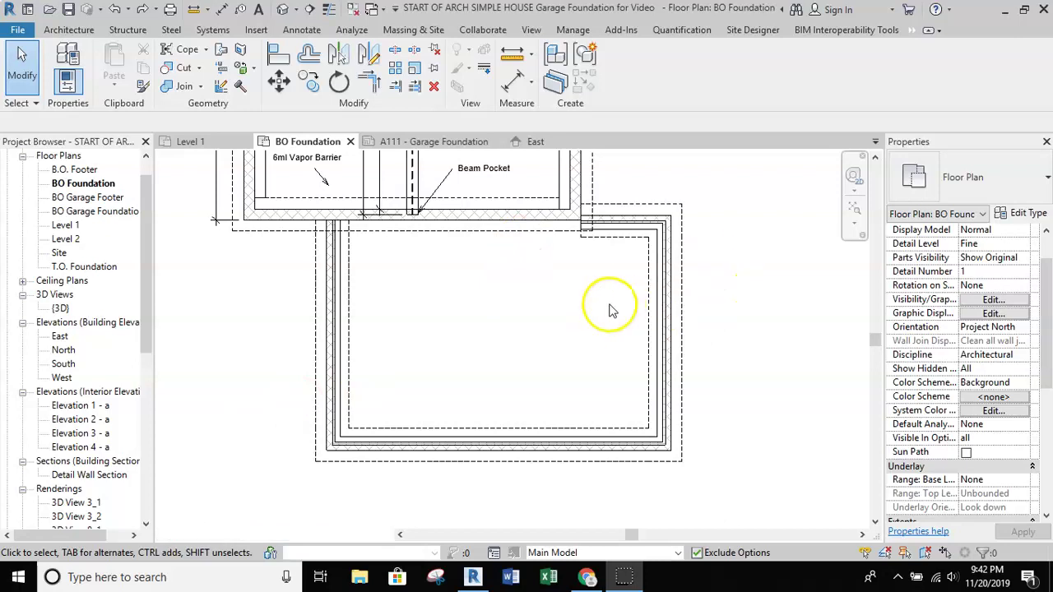
{"action": "scroll", "coordinate": [573, 310], "scroll_direction": "up", "scroll_amount": 1}
{"action": "scroll", "coordinate": [576, 309], "scroll_direction": "up", "scroll_amount": 2}
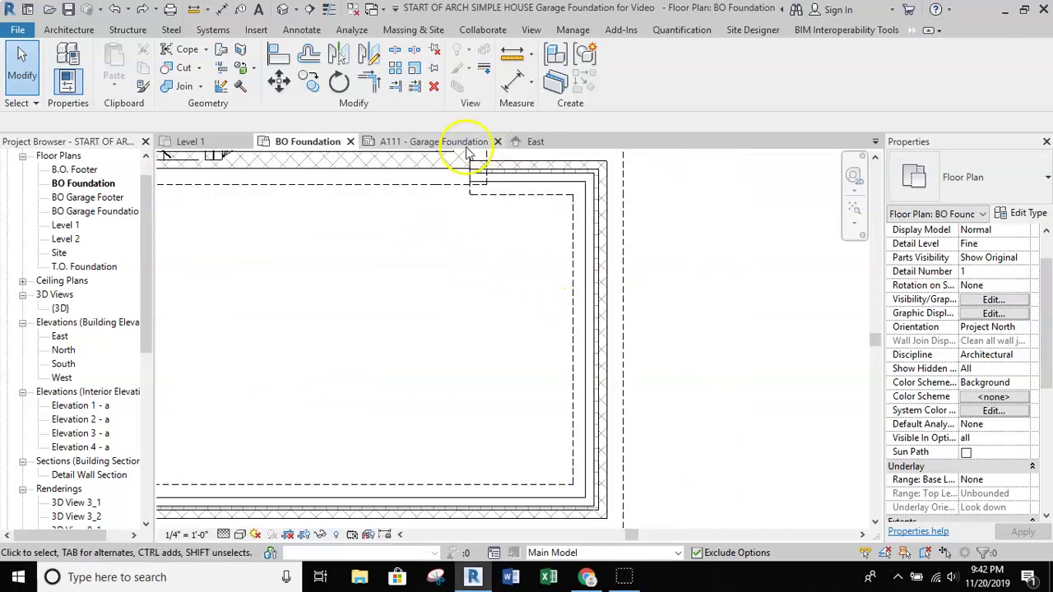
{"action": "left_click", "coordinate": [526, 143]}
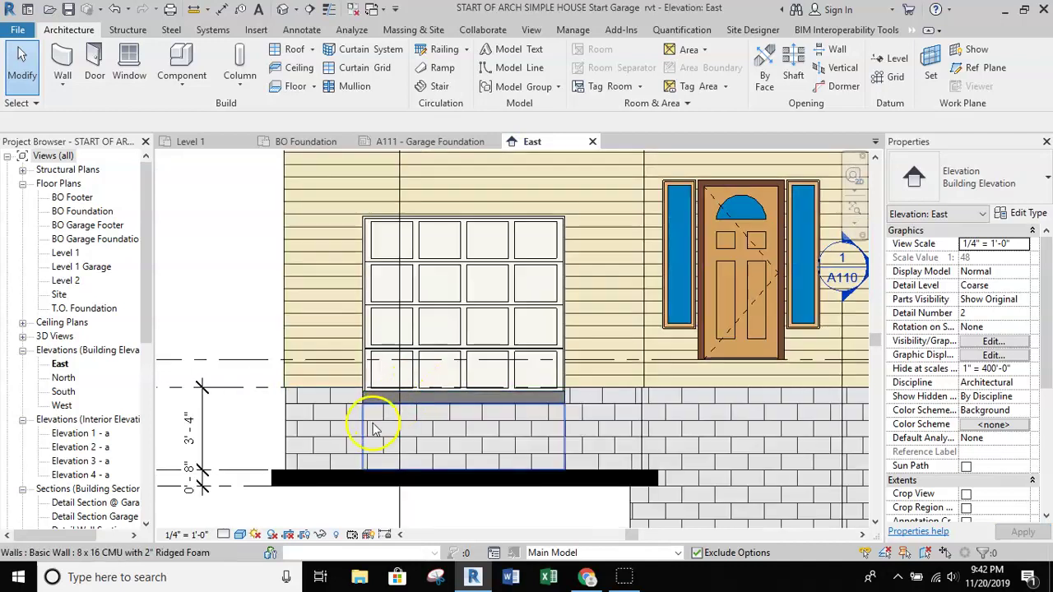
{"action": "scroll", "coordinate": [371, 428], "scroll_direction": "up", "scroll_amount": 5}
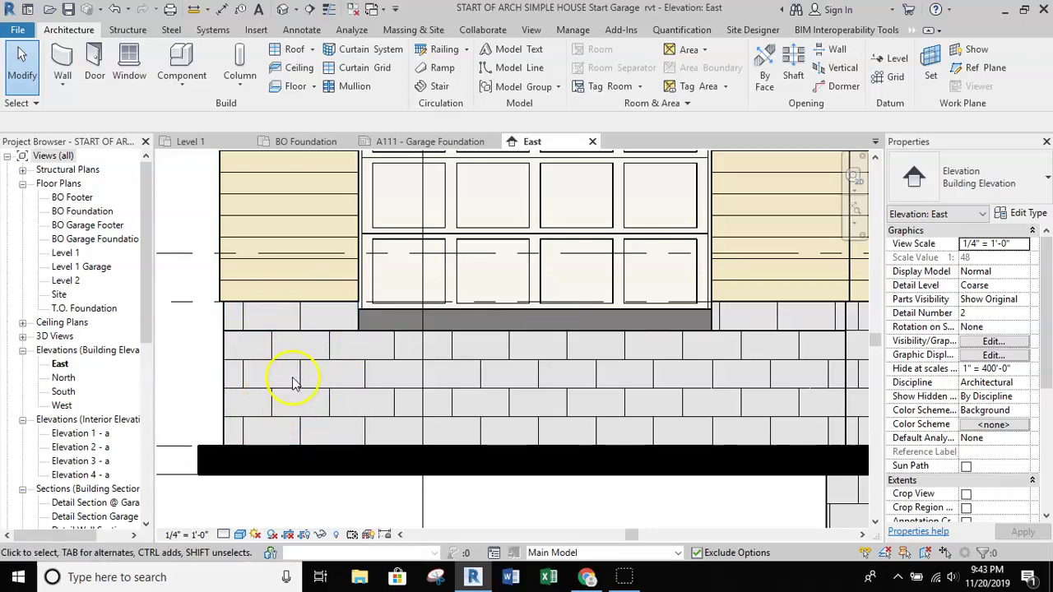
{"action": "scroll", "coordinate": [375, 265], "scroll_direction": "up", "scroll_amount": 2}
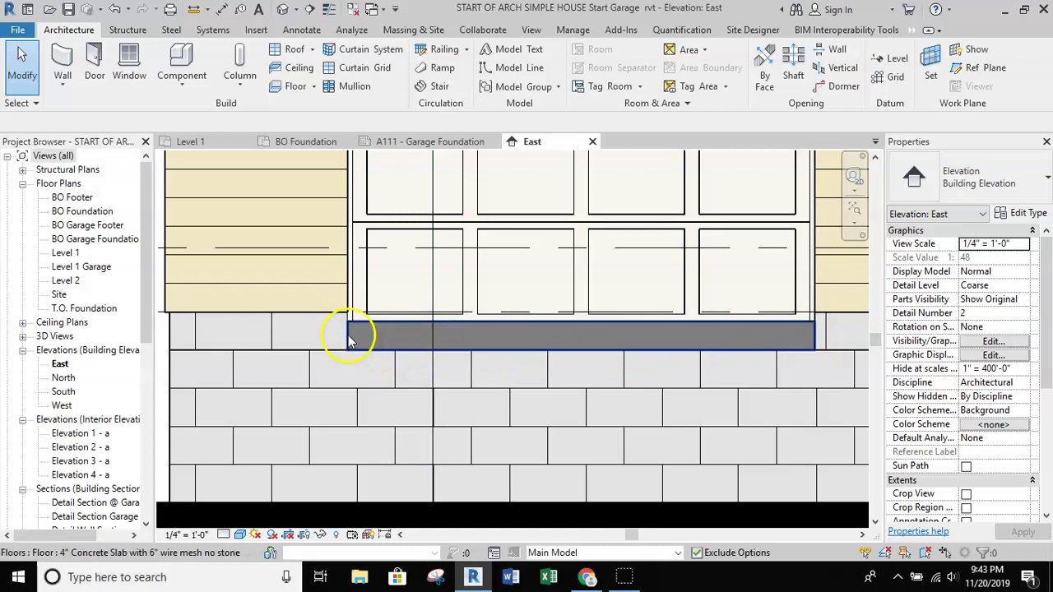
{"action": "scroll", "coordinate": [349, 339], "scroll_direction": "down", "scroll_amount": 2}
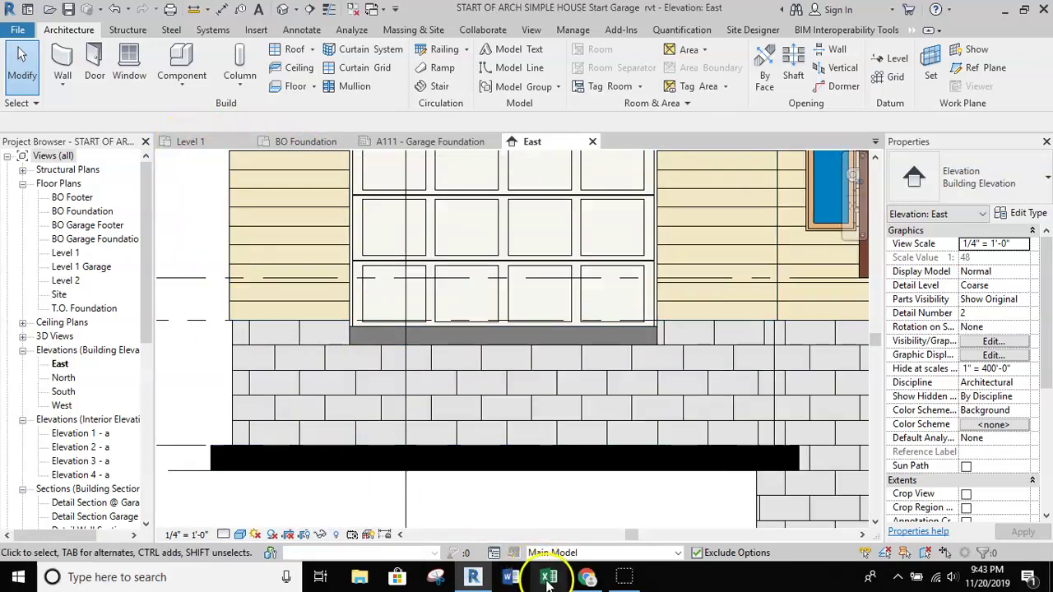
- Switch to Chrome and examine the "Section view at garage door" detail in the foundation drawing rubric
{"action": "left_click", "coordinate": [586, 577]}
{"action": "scroll", "coordinate": [503, 354], "scroll_direction": "up", "scroll_amount": 1}
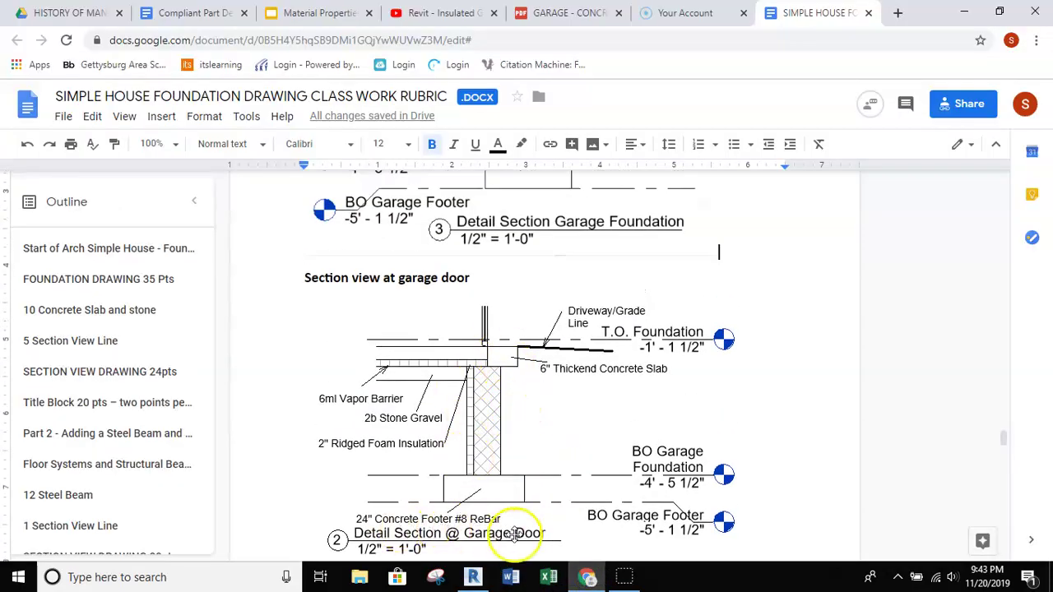
{"action": "scroll", "coordinate": [482, 312], "scroll_direction": "up", "scroll_amount": 2}
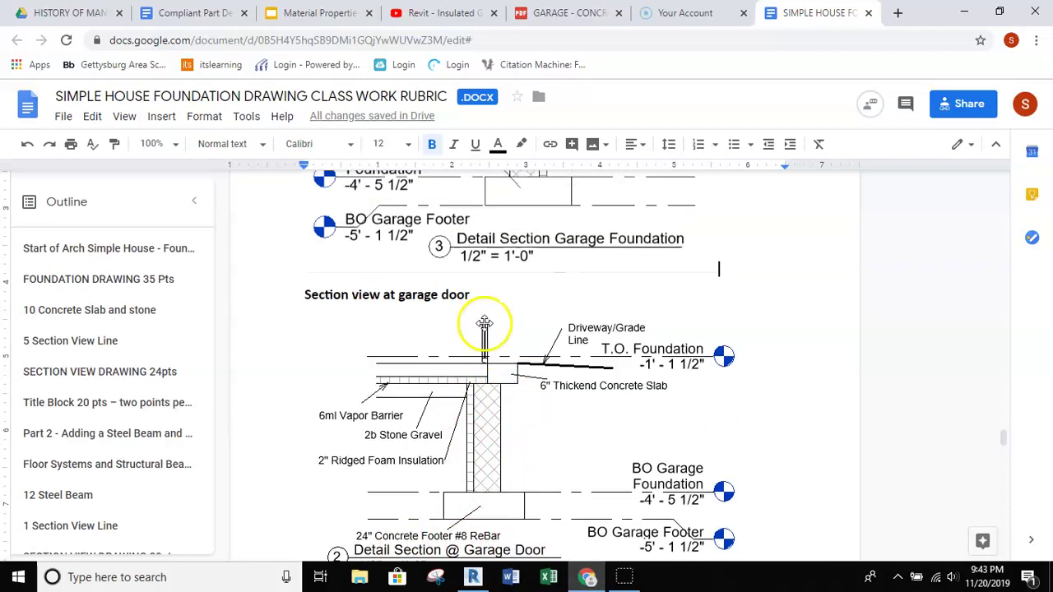
{"action": "scroll", "coordinate": [482, 322], "scroll_direction": "down", "scroll_amount": 2}
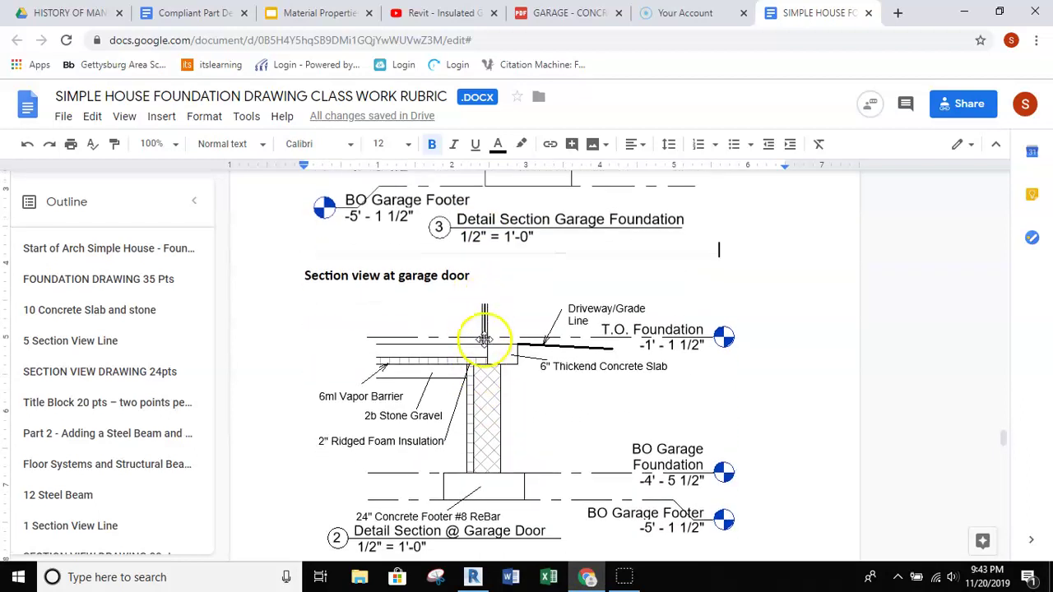
{"action": "scroll", "coordinate": [482, 302], "scroll_direction": "down", "scroll_amount": 1}
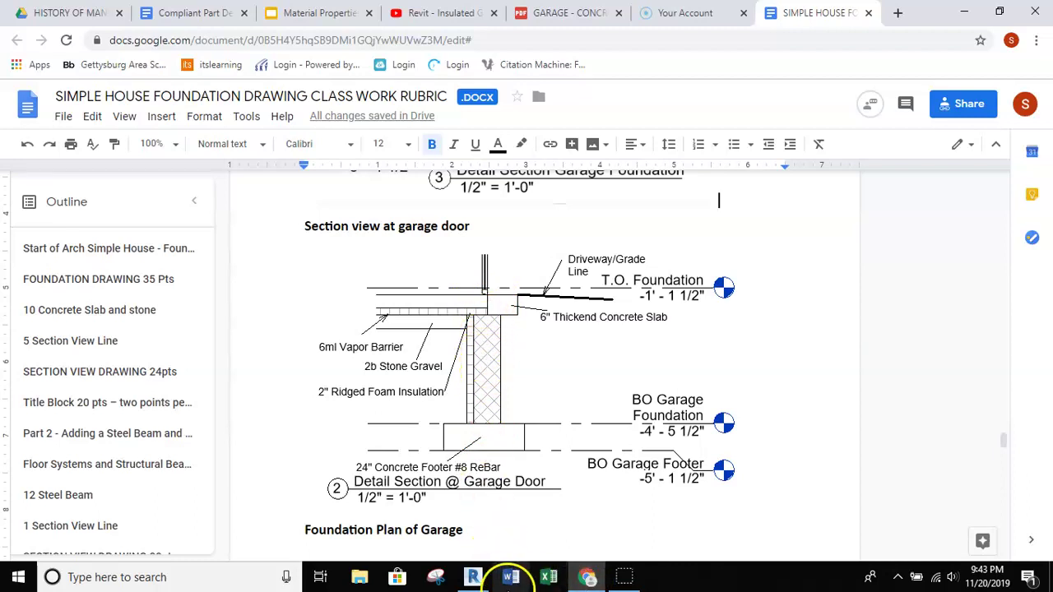
- Return to Revit's BO Foundation plan in the Garage Foundation for Video model and set its underlay base level to Level 1
{"action": "left_click", "coordinate": [474, 578]}
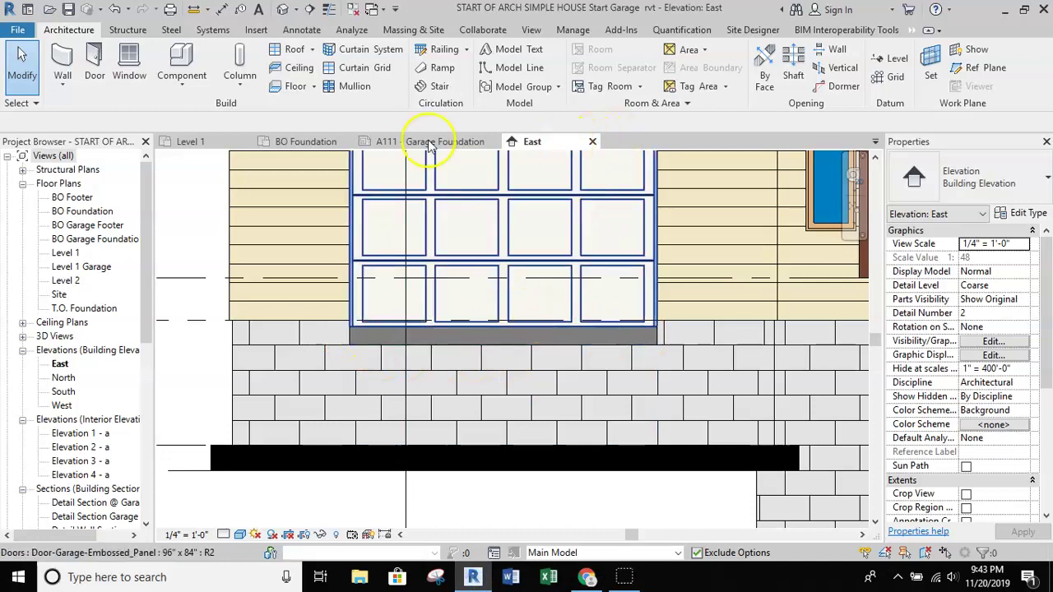
{"action": "left_click", "coordinate": [294, 141]}
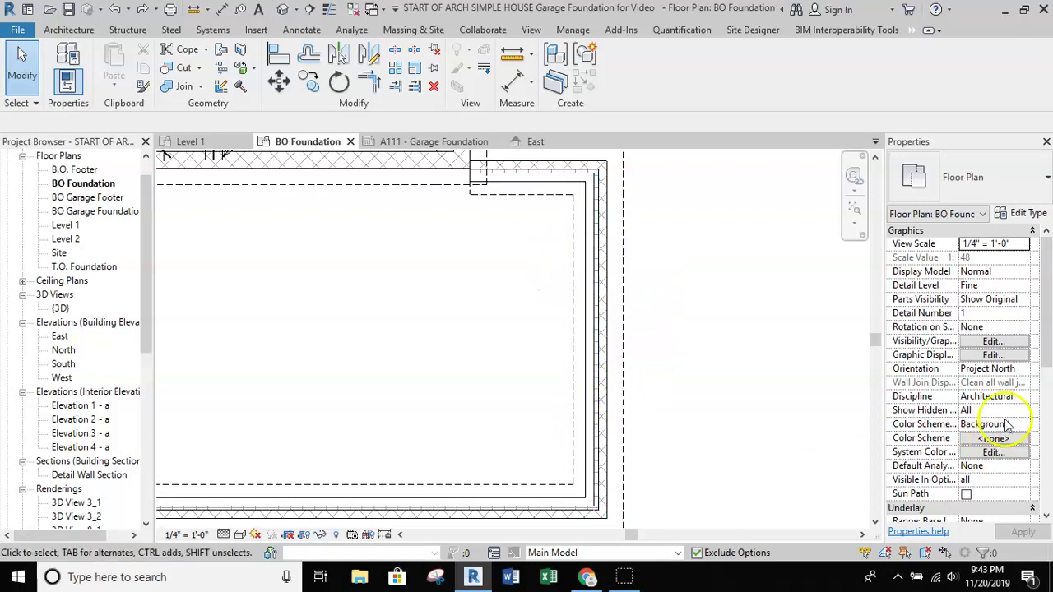
{"action": "scroll", "coordinate": [991, 403], "scroll_direction": "down", "scroll_amount": 3}
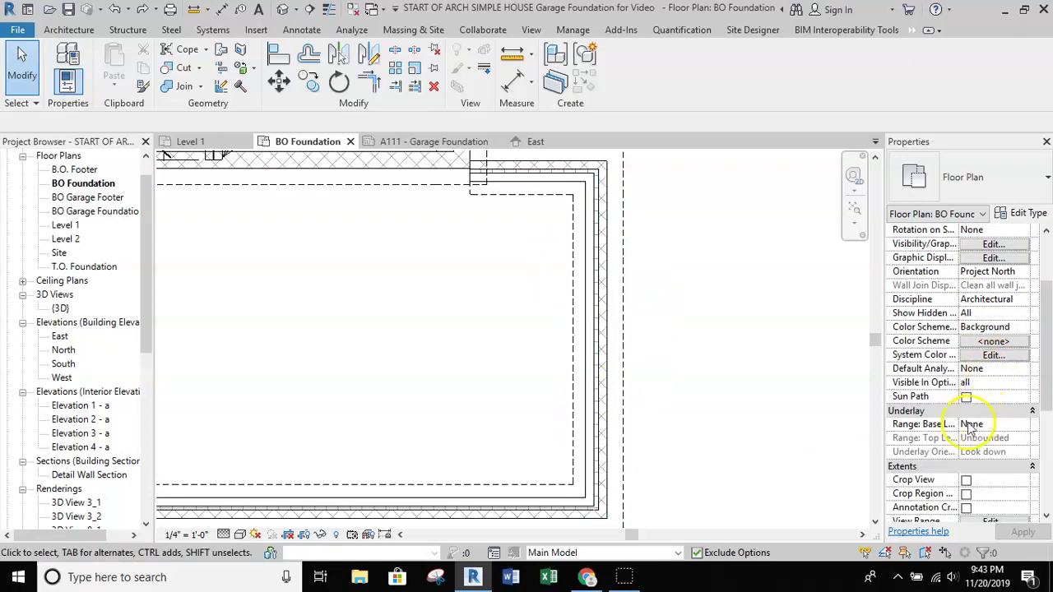
{"action": "left_click", "coordinate": [1023, 424]}
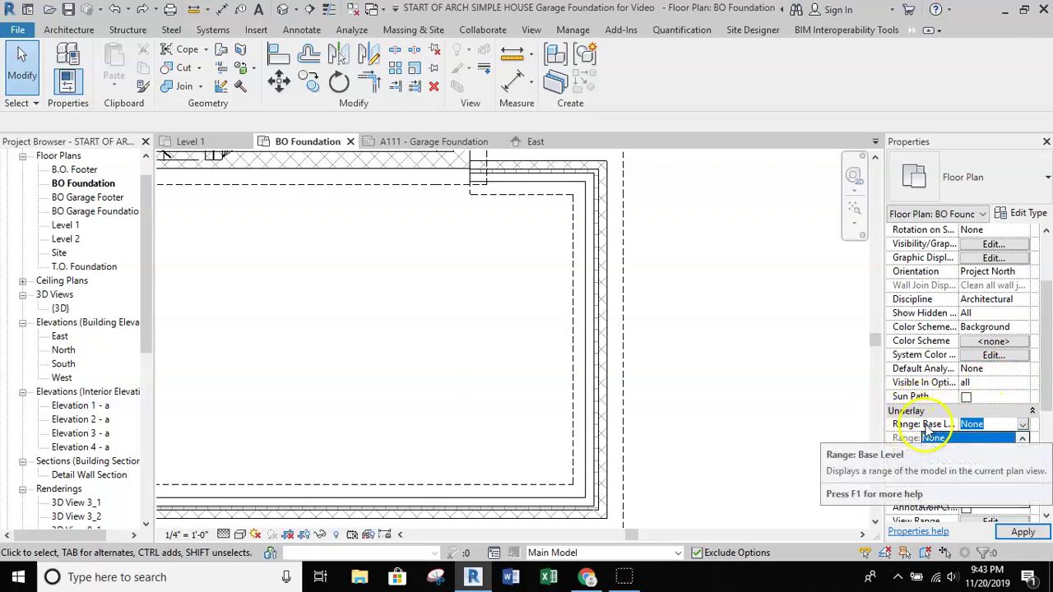
{"action": "scroll", "coordinate": [987, 481], "scroll_direction": "down", "scroll_amount": 1}
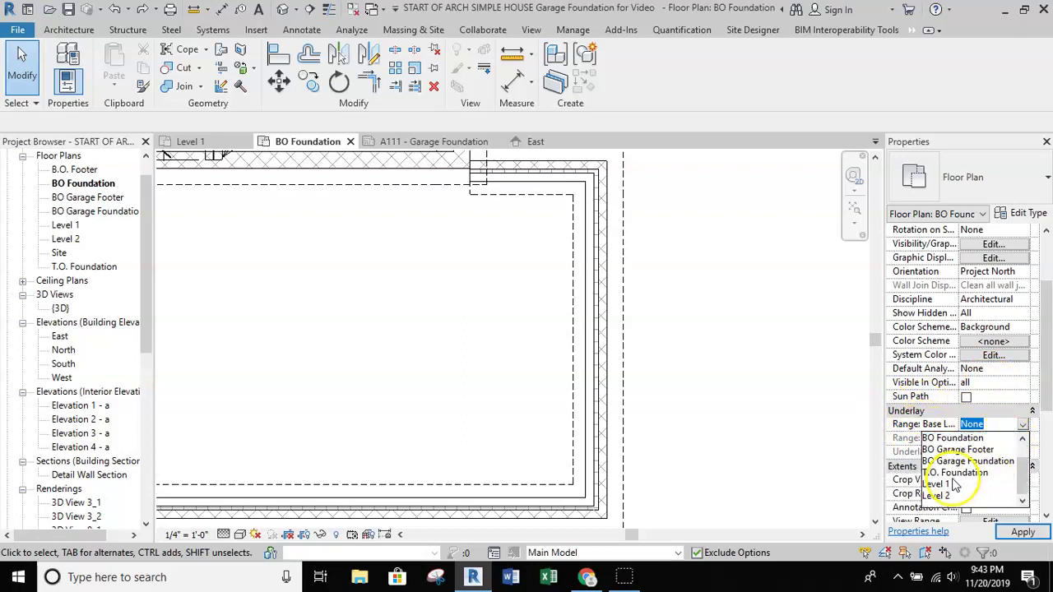
{"action": "left_click", "coordinate": [948, 484]}
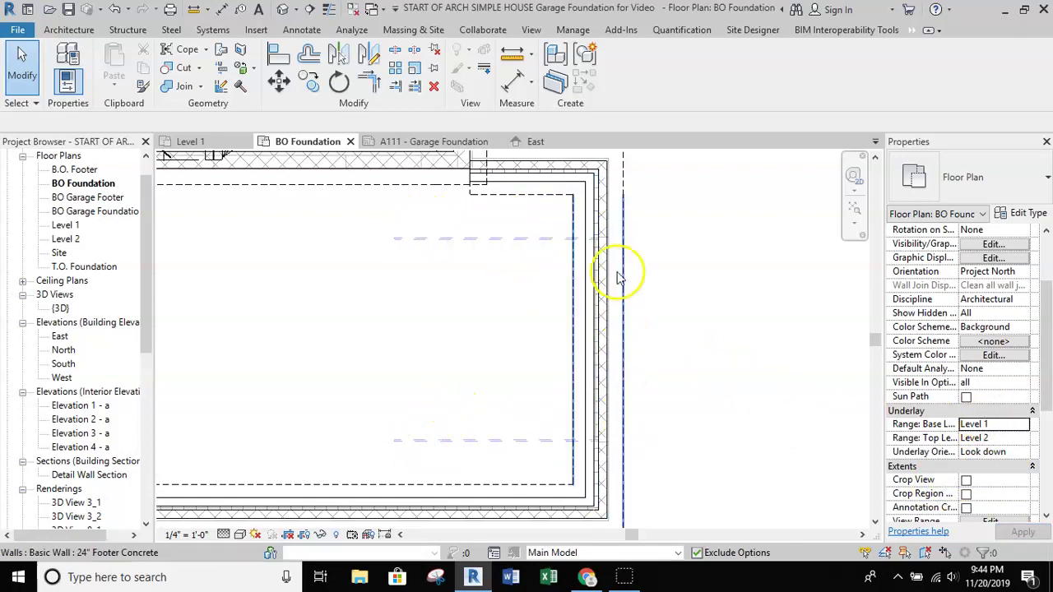
- Split the garage's east stacked foundation wall at the north edge of the garage door opening shown in the underlay
{"action": "scroll", "coordinate": [612, 260], "scroll_direction": "up", "scroll_amount": 3}
{"action": "scroll", "coordinate": [609, 260], "scroll_direction": "up", "scroll_amount": 2}
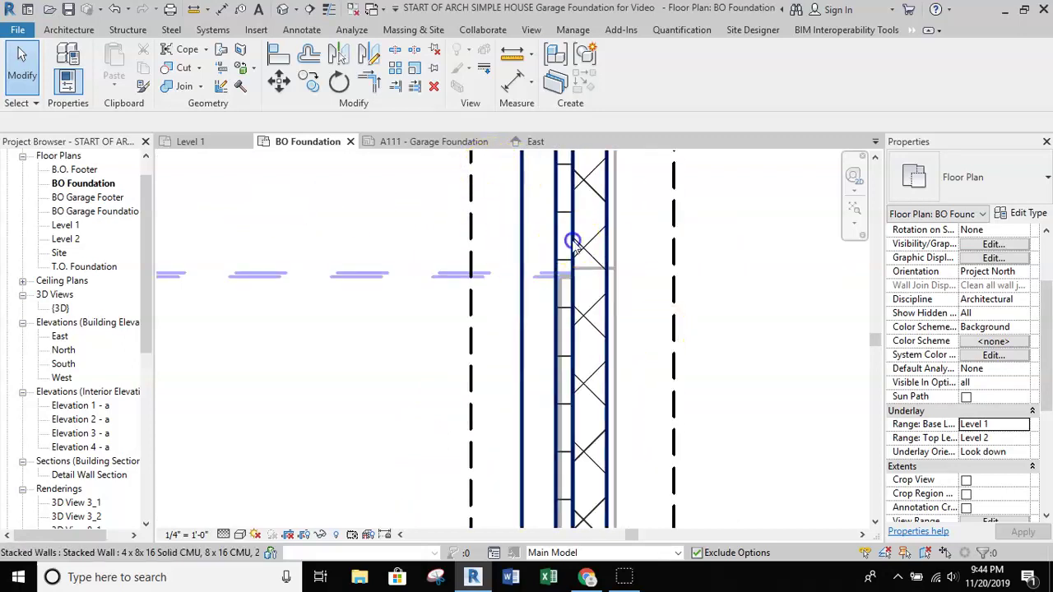
{"action": "left_click", "coordinate": [573, 244]}
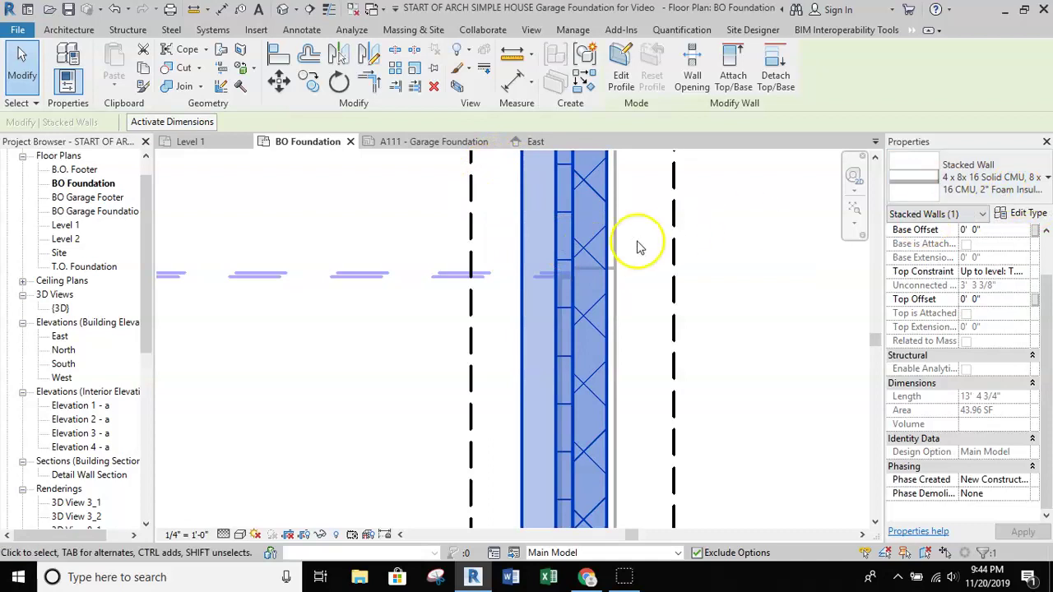
{"action": "left_click", "coordinate": [395, 54]}
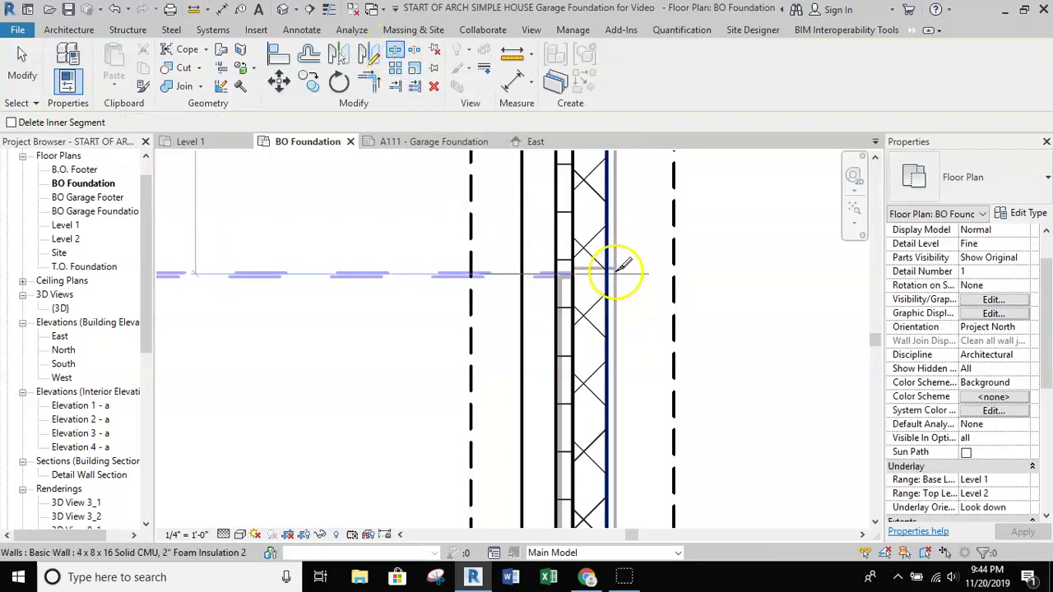
{"action": "scroll", "coordinate": [613, 272], "scroll_direction": "up", "scroll_amount": 4}
{"action": "scroll", "coordinate": [617, 263], "scroll_direction": "up", "scroll_amount": 2}
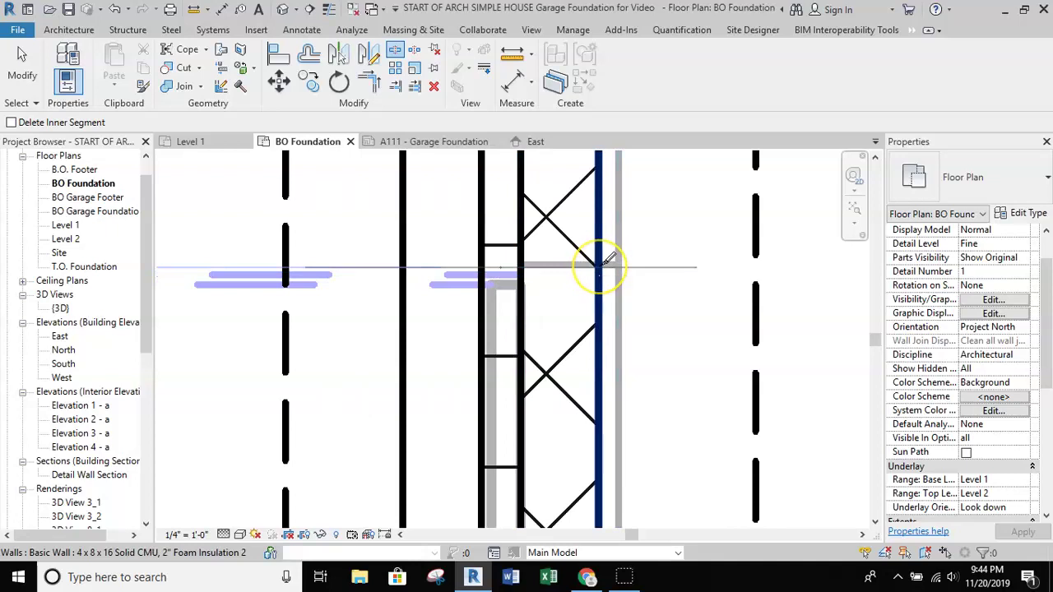
{"action": "left_click", "coordinate": [597, 296]}
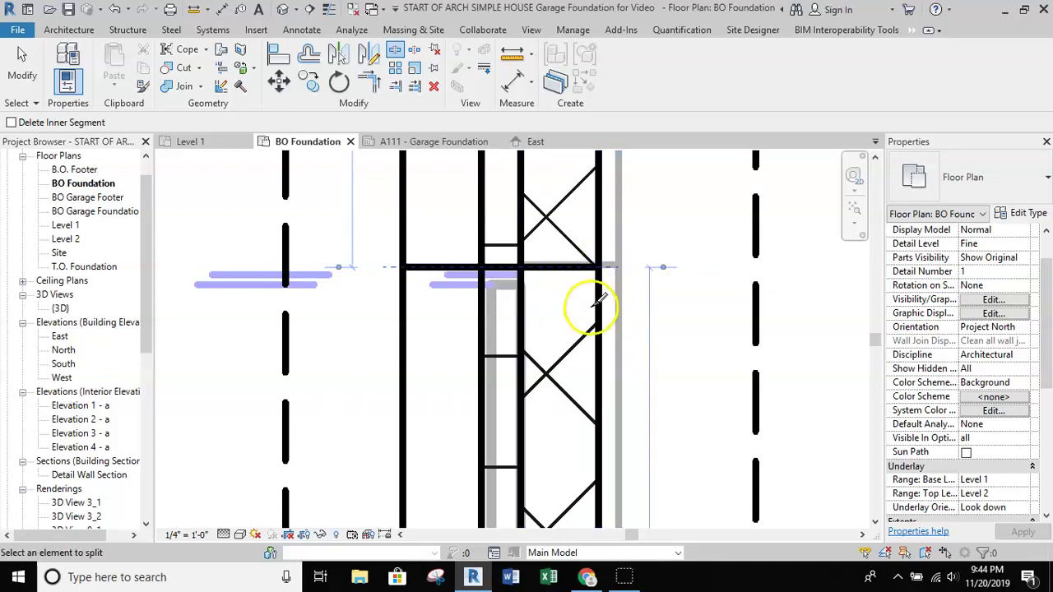
- Split the east foundation wall again at the south edge of the garage door opening and finish splitting
{"action": "scroll", "coordinate": [591, 284], "scroll_direction": "down", "scroll_amount": 2}
{"action": "left_click", "coordinate": [469, 290]}
{"action": "left_click", "coordinate": [586, 284]}
{"action": "scroll", "coordinate": [588, 283], "scroll_direction": "down", "scroll_amount": 3}
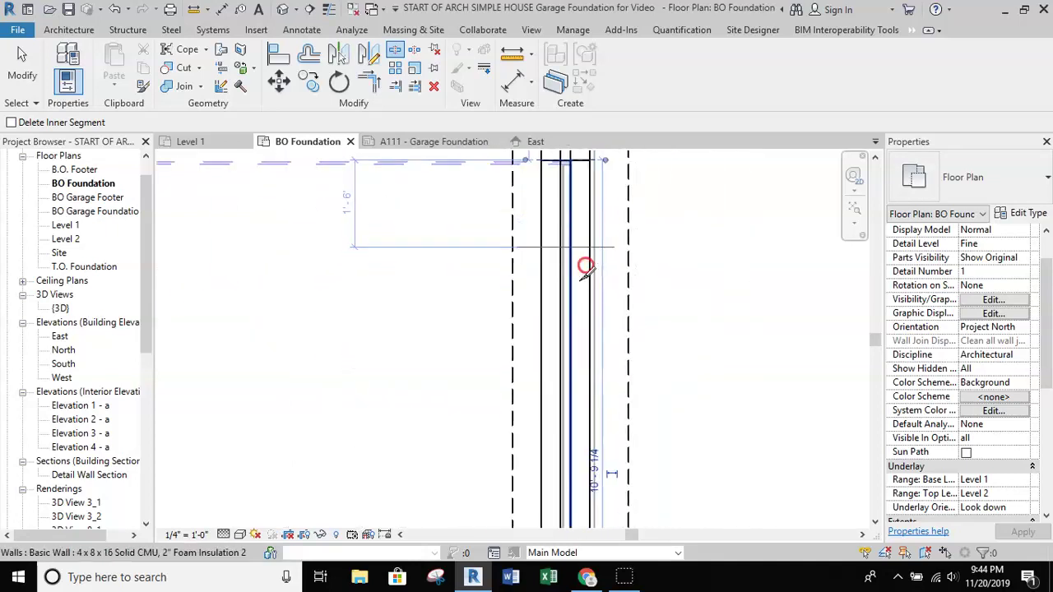
{"action": "scroll", "coordinate": [576, 399], "scroll_direction": "up", "scroll_amount": 5}
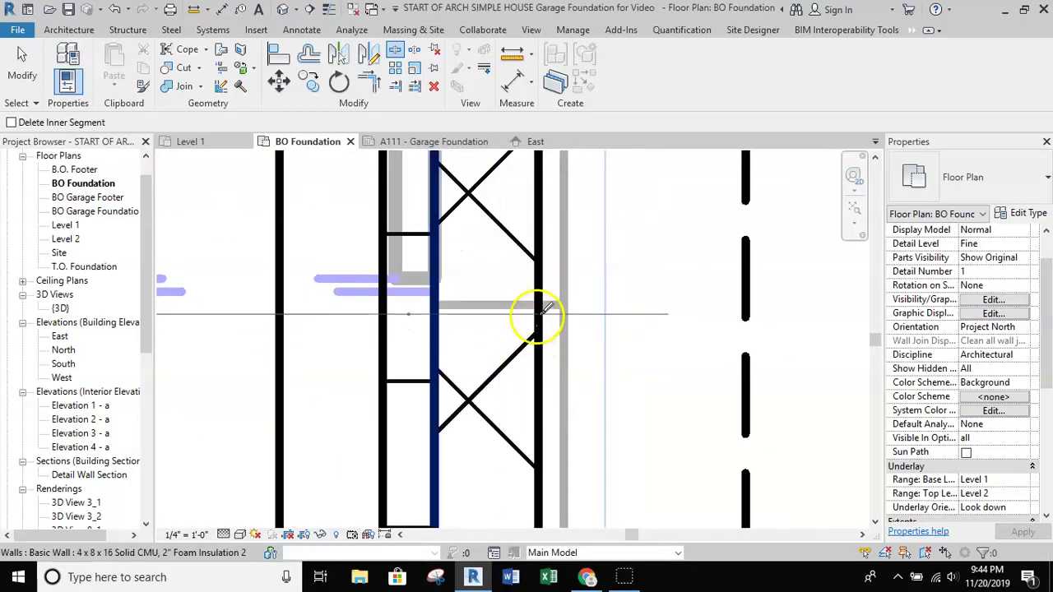
{"action": "left_click", "coordinate": [544, 308]}
{"action": "scroll", "coordinate": [556, 338], "scroll_direction": "down", "scroll_amount": 3}
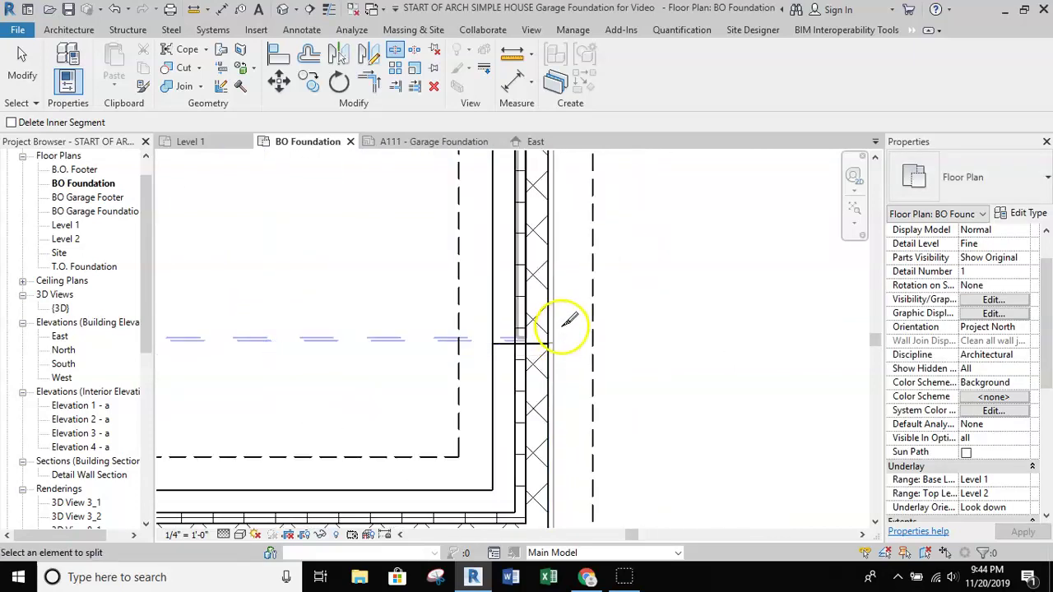
{"action": "key", "text": "Escape"}
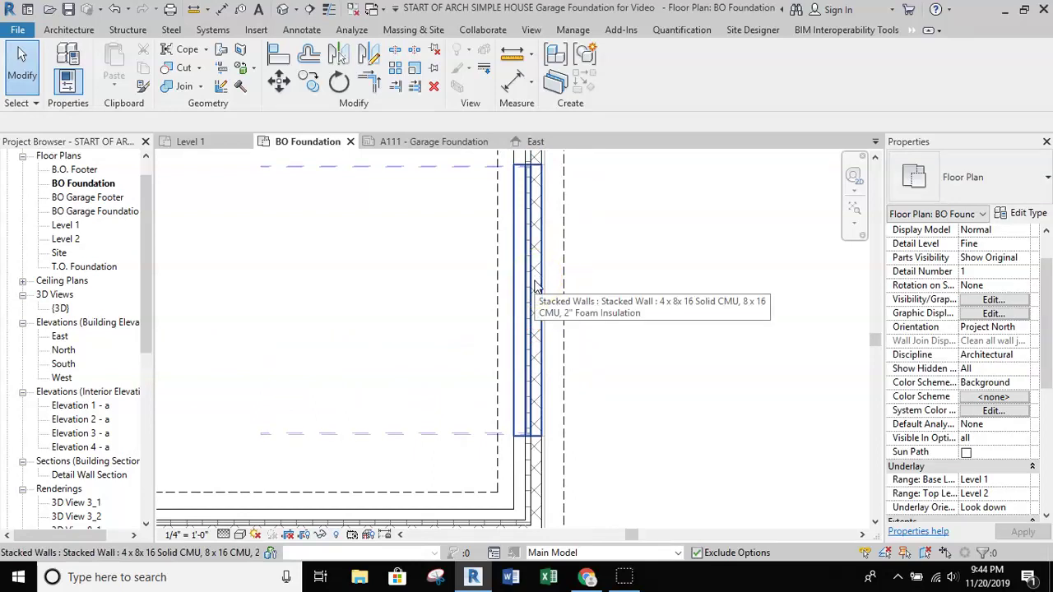
- Change the wall segment below the garage door to the basic wall type 8 x 16 CMU, 2" Foam Insulation
{"action": "left_click", "coordinate": [534, 286]}
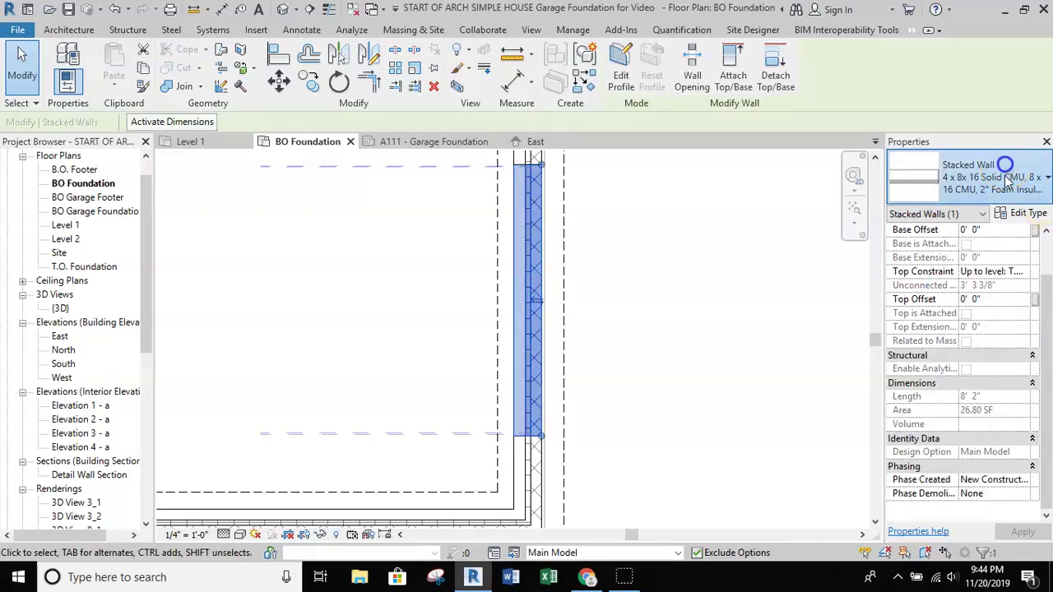
{"action": "left_click", "coordinate": [1009, 179]}
{"action": "left_click_drag", "start_coordinate": [1046, 337], "coordinate": [1047, 258]}
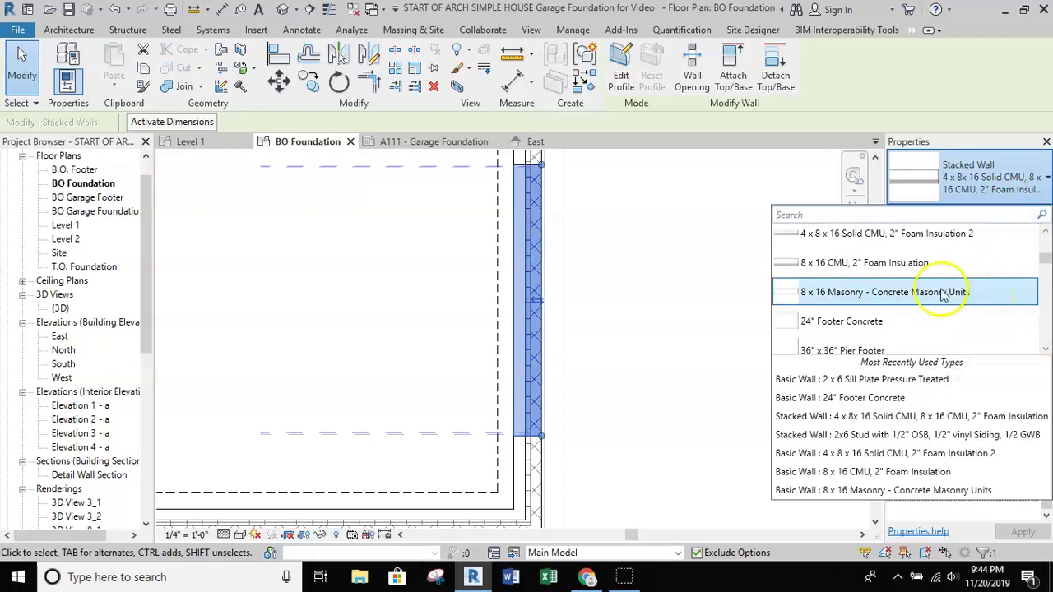
{"action": "left_click", "coordinate": [898, 264]}
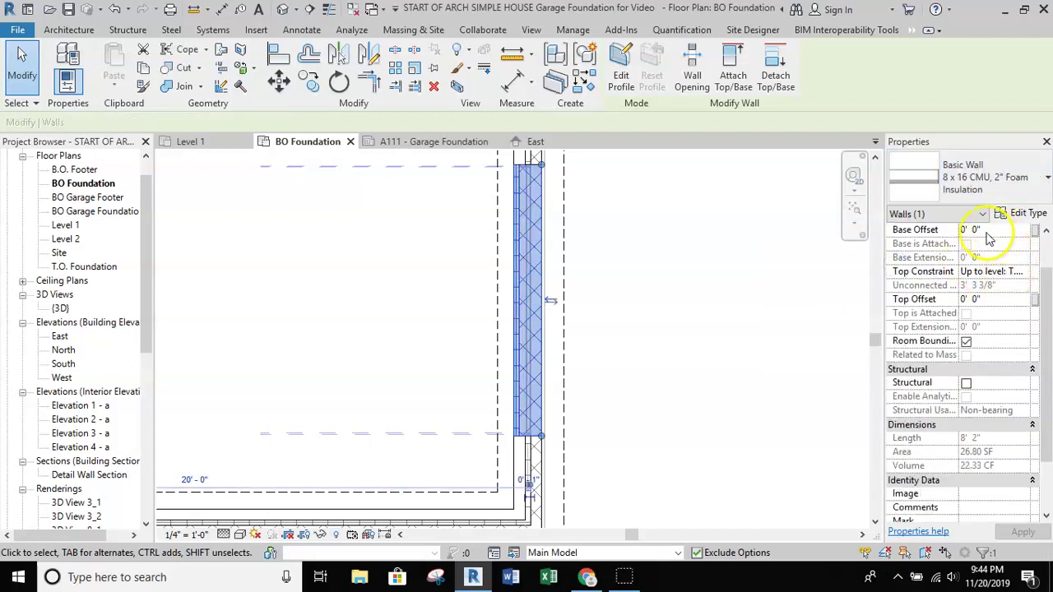
{"action": "scroll", "coordinate": [1029, 261], "scroll_direction": "up", "scroll_amount": 1}
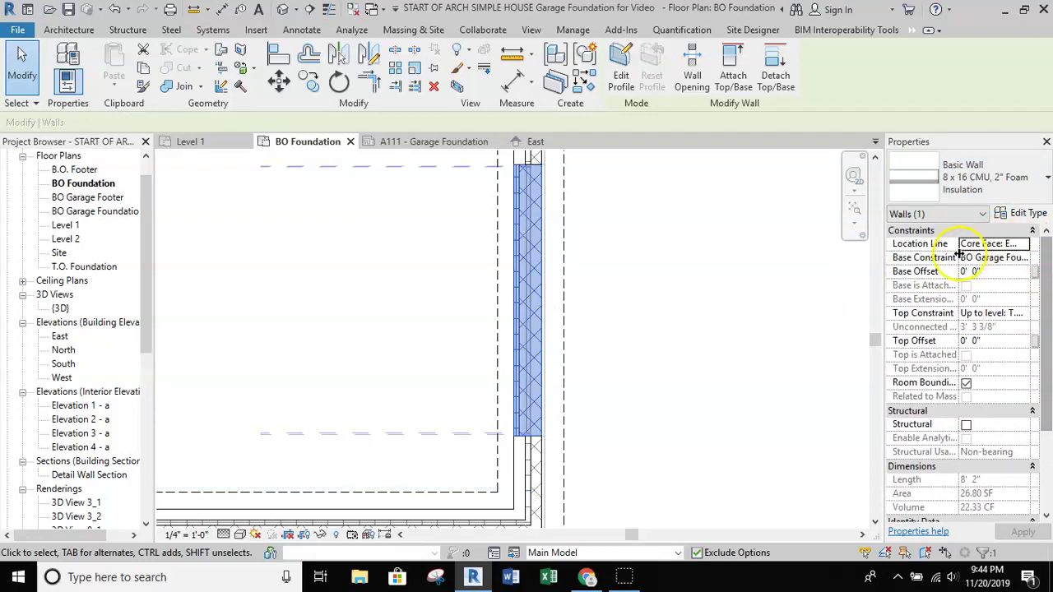
{"action": "left_click", "coordinate": [1024, 316]}
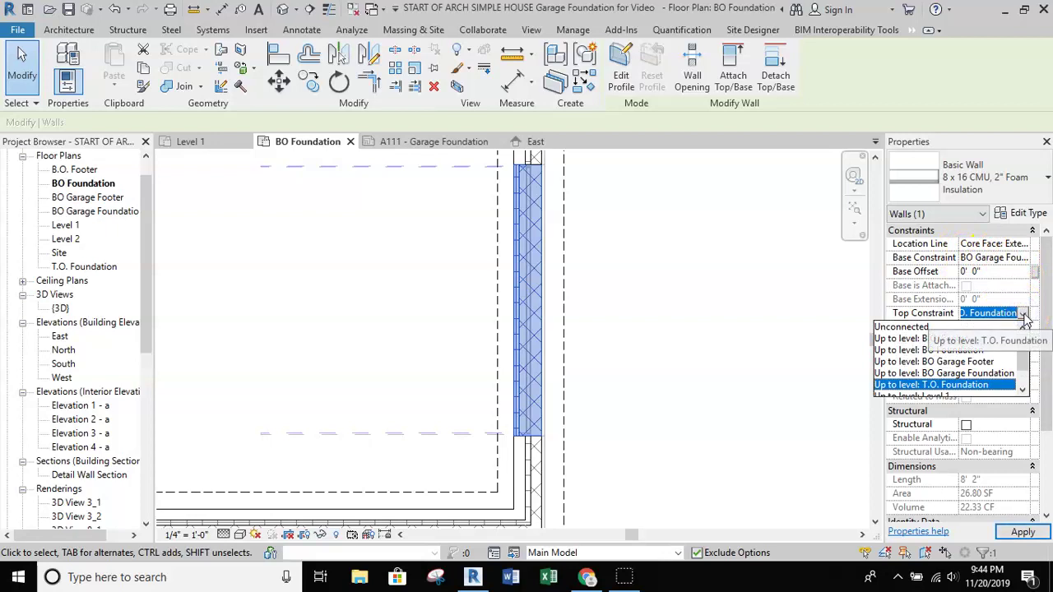
{"action": "left_click", "coordinate": [782, 359]}
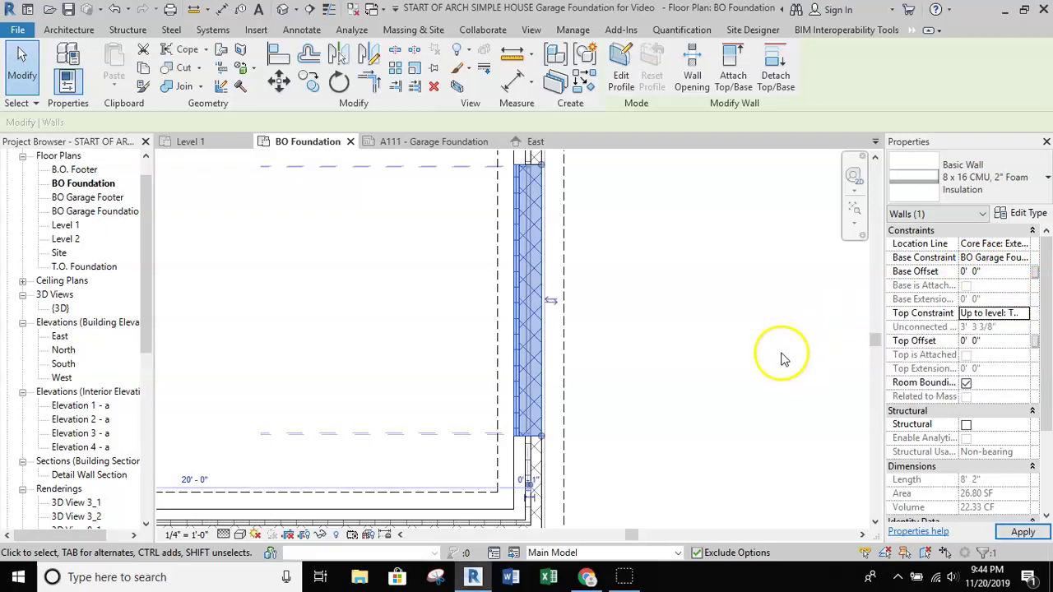
{"action": "left_click", "coordinate": [697, 332]}
{"action": "scroll", "coordinate": [682, 334], "scroll_direction": "down", "scroll_amount": 1}
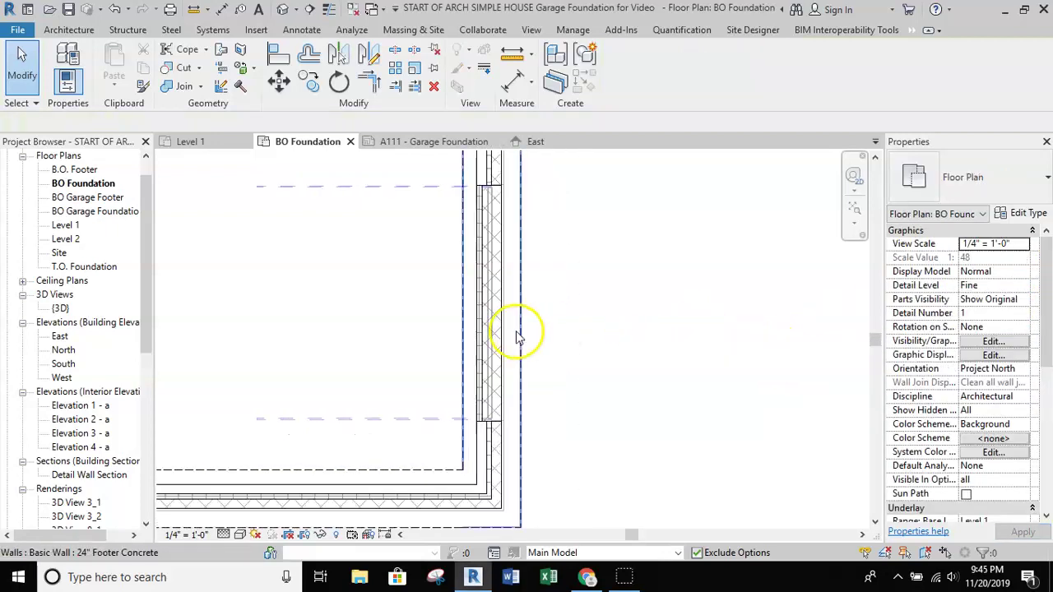
- Set the top offset of the foundation wall segment below the garage door to -8" and deselect it
{"action": "scroll", "coordinate": [476, 346], "scroll_direction": "down", "scroll_amount": 1}
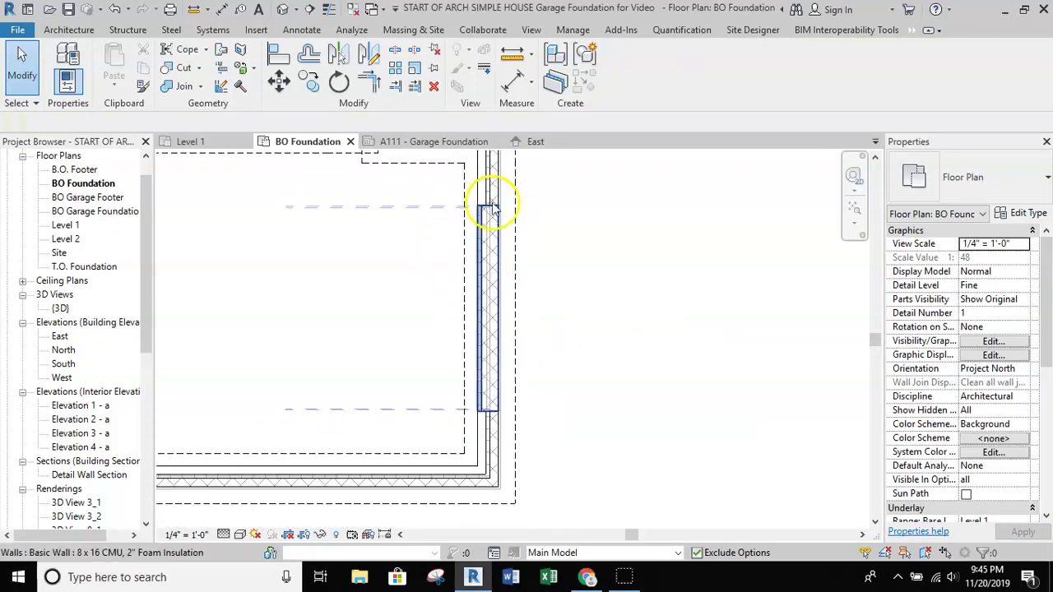
{"action": "middle_click_drag", "start_coordinate": [551, 276], "coordinate": [616, 260]}
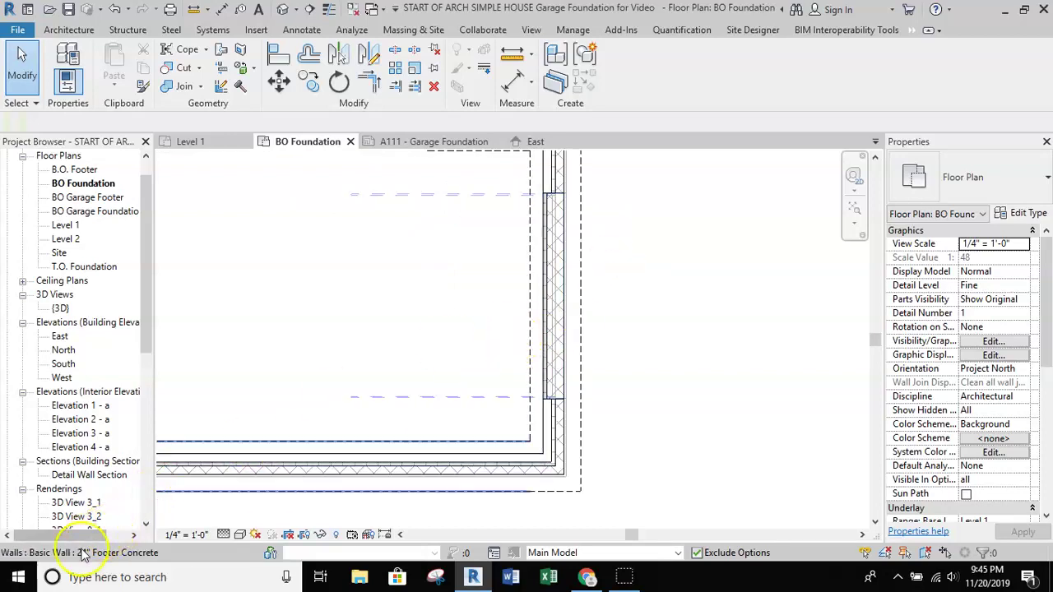
{"action": "left_click", "coordinate": [549, 370]}
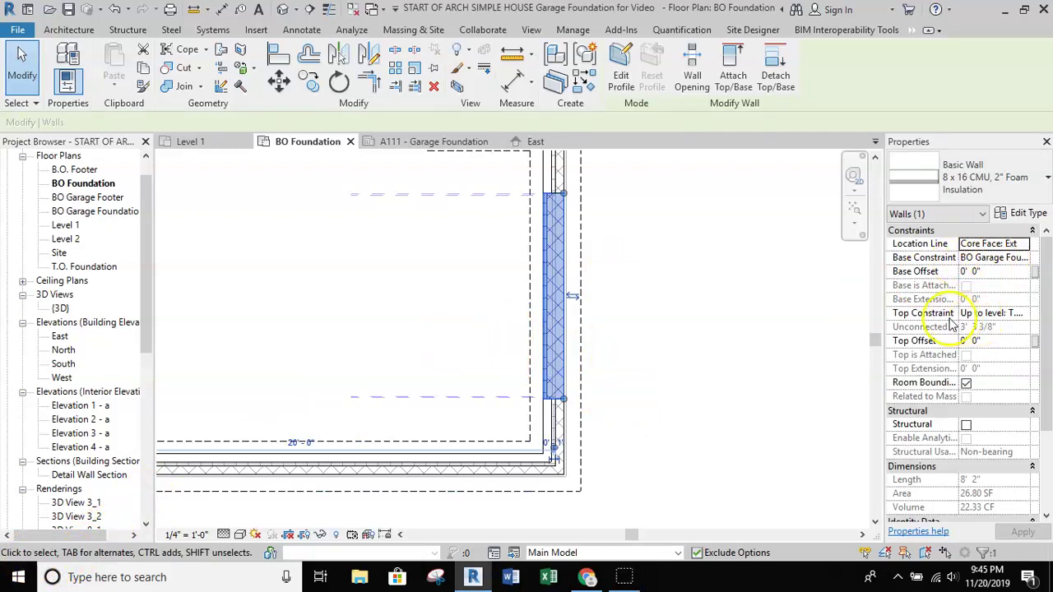
{"action": "left_click", "coordinate": [971, 344]}
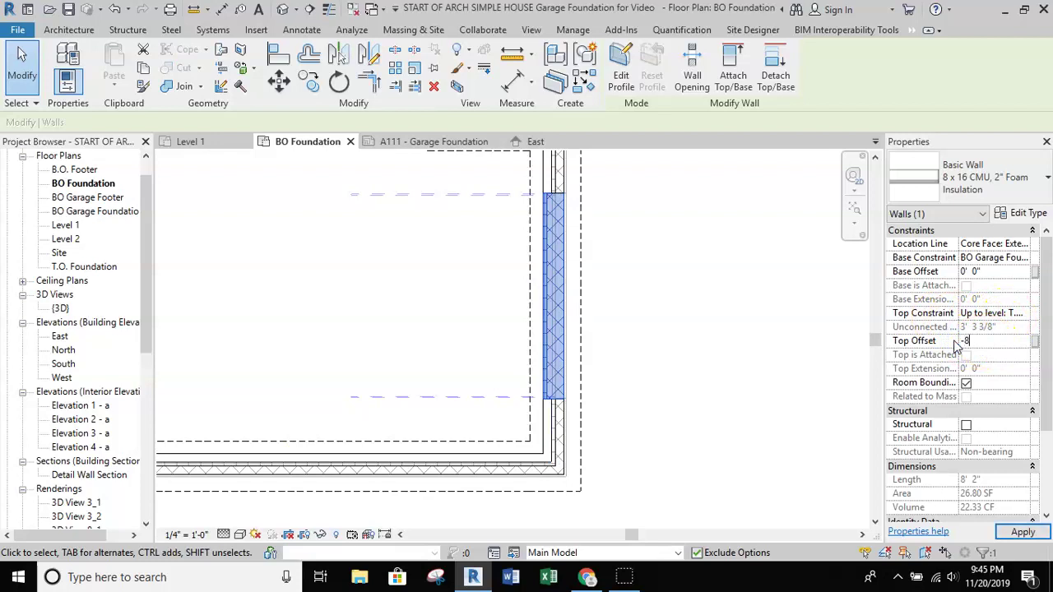
{"action": "left_click", "coordinate": [783, 331]}
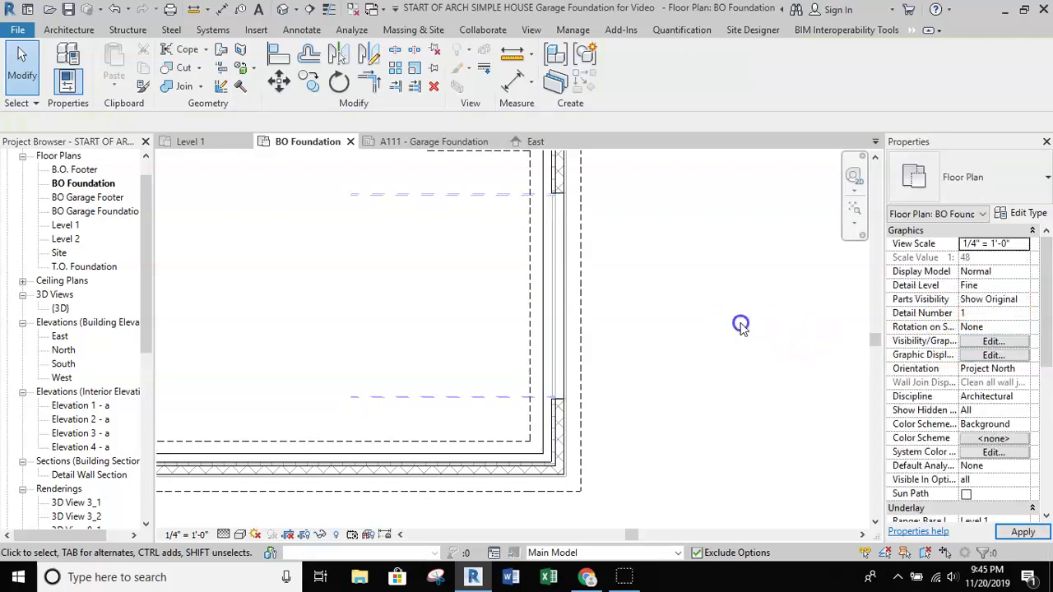
- Examine the lowered wall segment, its junctions at both ends of the door opening, and the overall garage foundation plan
{"action": "scroll", "coordinate": [568, 403], "scroll_direction": "up", "scroll_amount": 5}
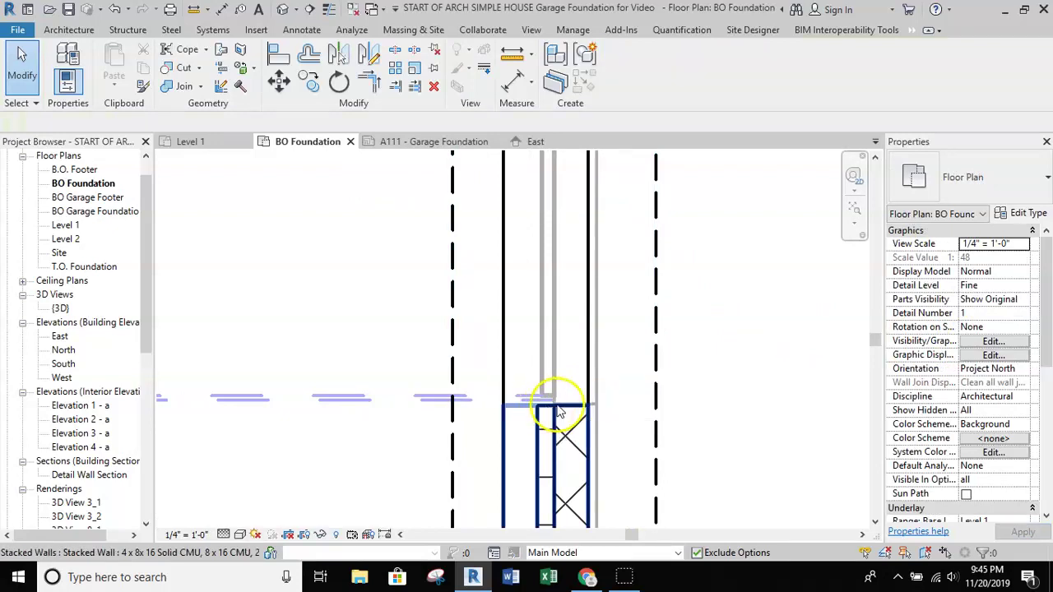
{"action": "scroll", "coordinate": [554, 405], "scroll_direction": "down", "scroll_amount": 2}
{"action": "scroll", "coordinate": [556, 309], "scroll_direction": "down", "scroll_amount": 2}
{"action": "middle_click_drag", "start_coordinate": [538, 322], "coordinate": [559, 401]}
{"action": "scroll", "coordinate": [497, 296], "scroll_direction": "down", "scroll_amount": 1}
{"action": "middle_click_drag", "start_coordinate": [500, 295], "coordinate": [517, 329]}
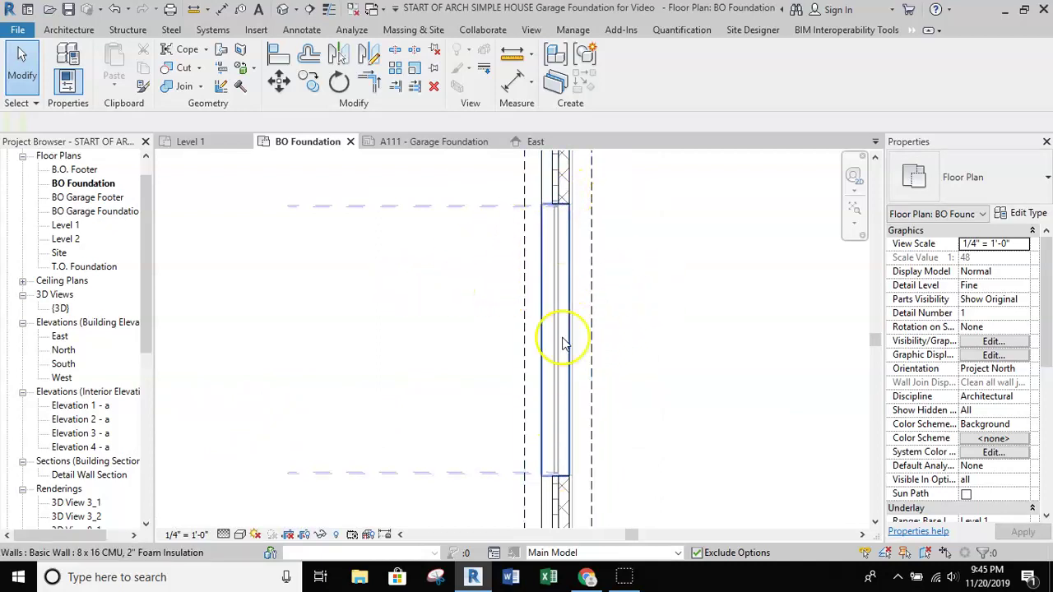
{"action": "middle_click_drag", "start_coordinate": [573, 391], "coordinate": [589, 262]}
{"action": "scroll", "coordinate": [686, 331], "scroll_direction": "down", "scroll_amount": 2}
{"action": "middle_click_drag", "start_coordinate": [686, 332], "coordinate": [710, 381]}
{"action": "scroll", "coordinate": [700, 372], "scroll_direction": "down", "scroll_amount": 1}
{"action": "middle_click_drag", "start_coordinate": [729, 329], "coordinate": [716, 358]}
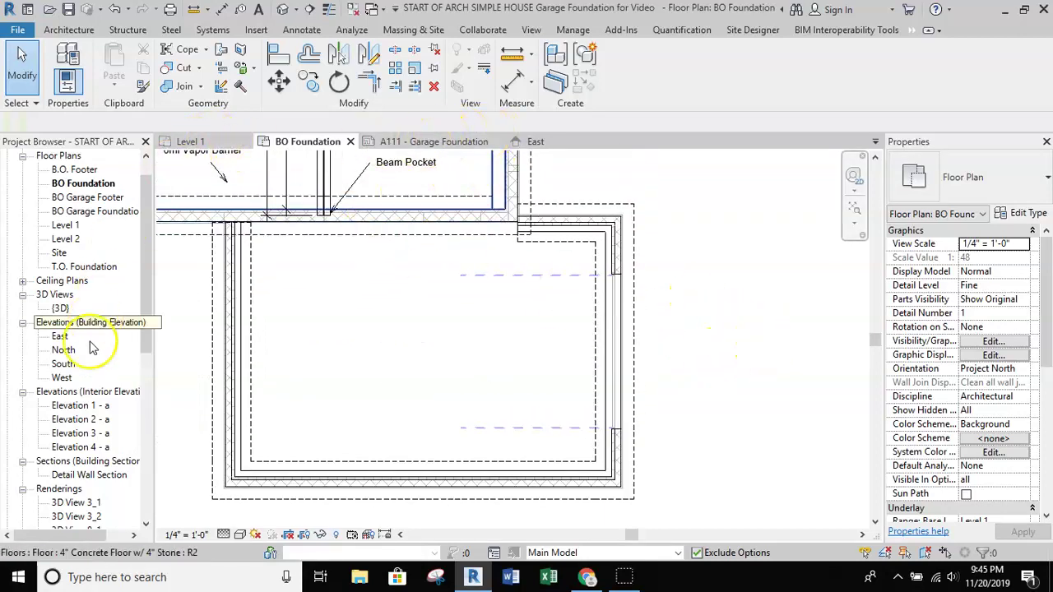
- Examine the lowered foundation wall below the garage door and the surrounding garage foundation in the default 3D view
{"action": "double_click", "coordinate": [60, 308]}
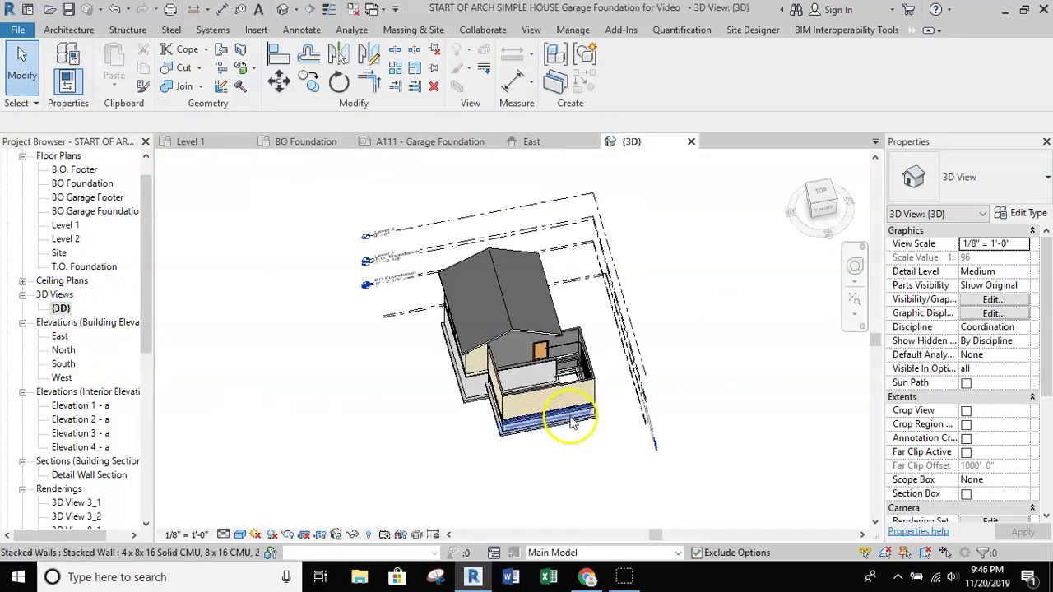
{"action": "left_click", "coordinate": [854, 266]}
{"action": "left_click_drag", "start_coordinate": [693, 298], "coordinate": [535, 397]}
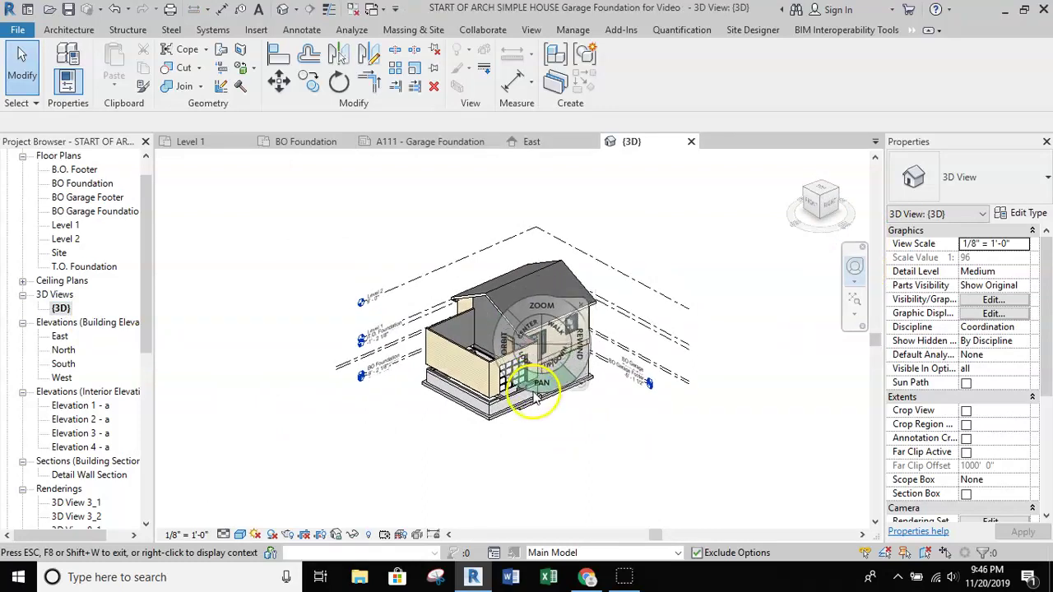
{"action": "scroll", "coordinate": [512, 374], "scroll_direction": "up", "scroll_amount": 7}
{"action": "middle_click_drag", "start_coordinate": [541, 359], "coordinate": [520, 279]}
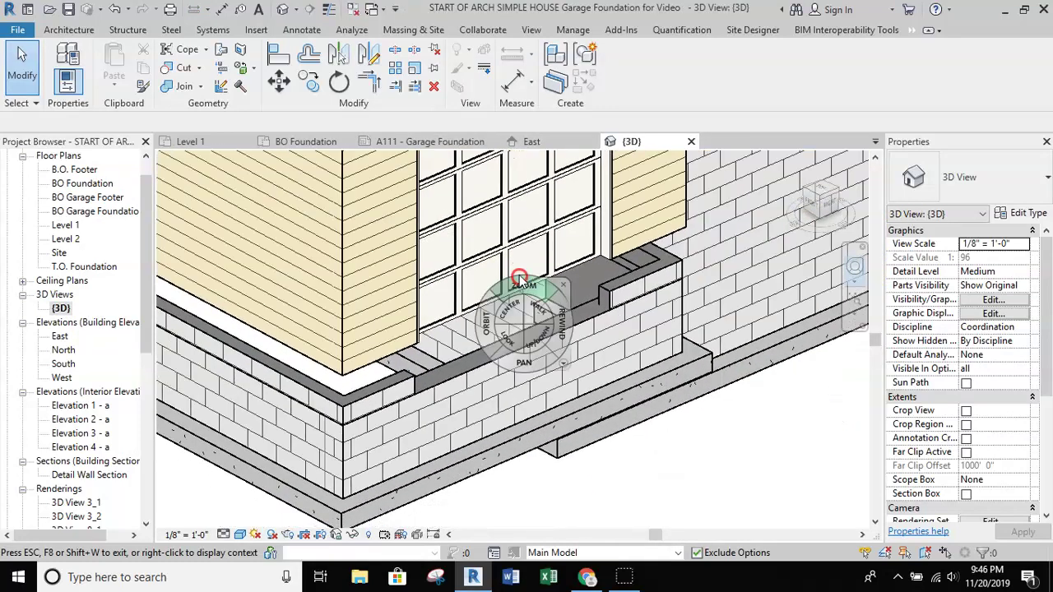
{"action": "key", "text": "Escape"}
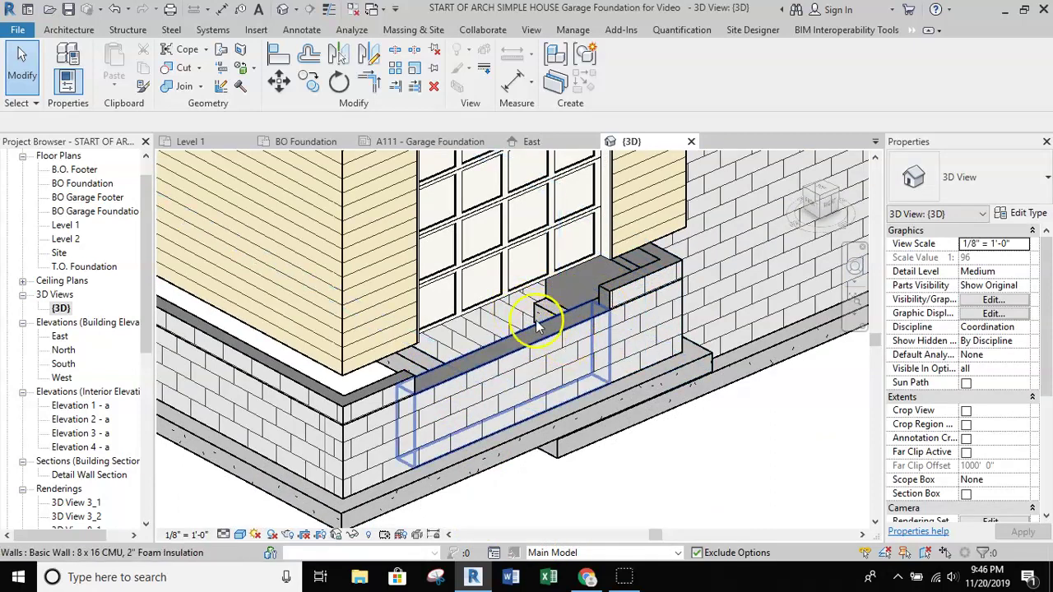
{"action": "middle_click_drag", "start_coordinate": [535, 325], "coordinate": [546, 376]}
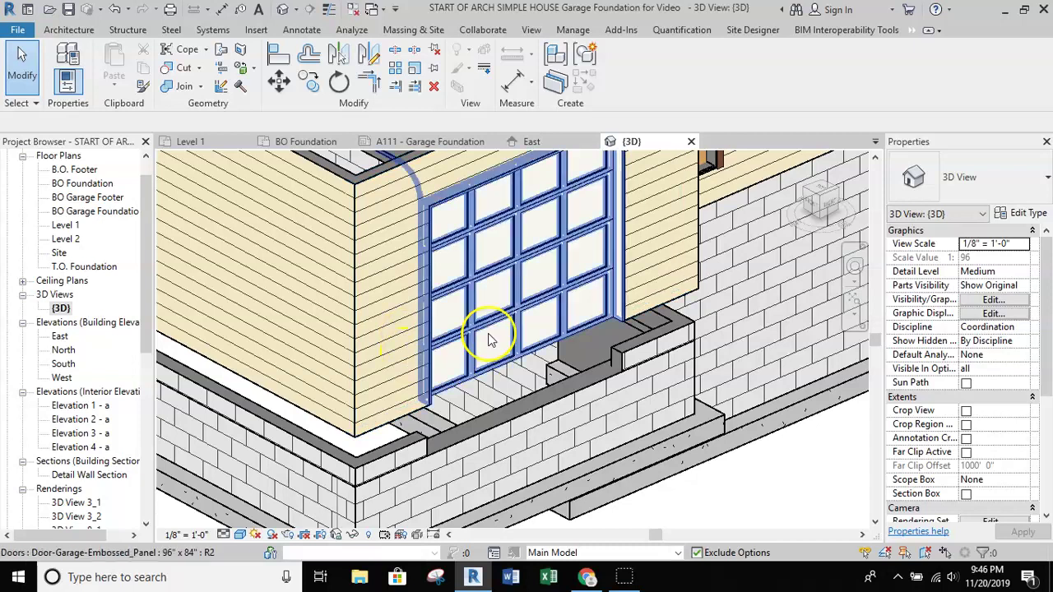
{"action": "scroll", "coordinate": [506, 420], "scroll_direction": "down", "scroll_amount": 3}
{"action": "middle_click_drag", "start_coordinate": [504, 406], "coordinate": [564, 378]}
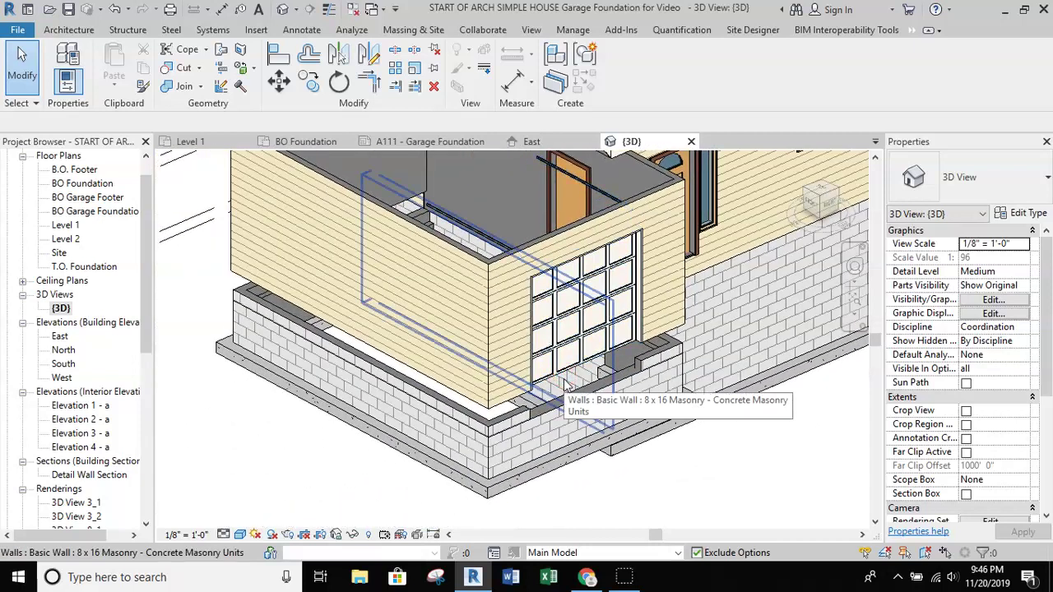
{"action": "left_click", "coordinate": [855, 266]}
{"action": "mouse_move", "coordinate": [622, 366]}
{"action": "left_mouse_down"}
{"action": "mouse_move", "coordinate": [620, 350]}
{"action": "mouse_move", "coordinate": [634, 350]}
{"action": "mouse_move", "coordinate": [642, 390]}
{"action": "mouse_move", "coordinate": [647, 330]}
{"action": "mouse_move", "coordinate": [549, 335]}
{"action": "mouse_move", "coordinate": [538, 324]}
{"action": "mouse_move", "coordinate": [541, 334]}
{"action": "mouse_move", "coordinate": [508, 346]}
{"action": "mouse_move", "coordinate": [587, 353]}
{"action": "mouse_move", "coordinate": [609, 370]}
{"action": "left_mouse_up"}
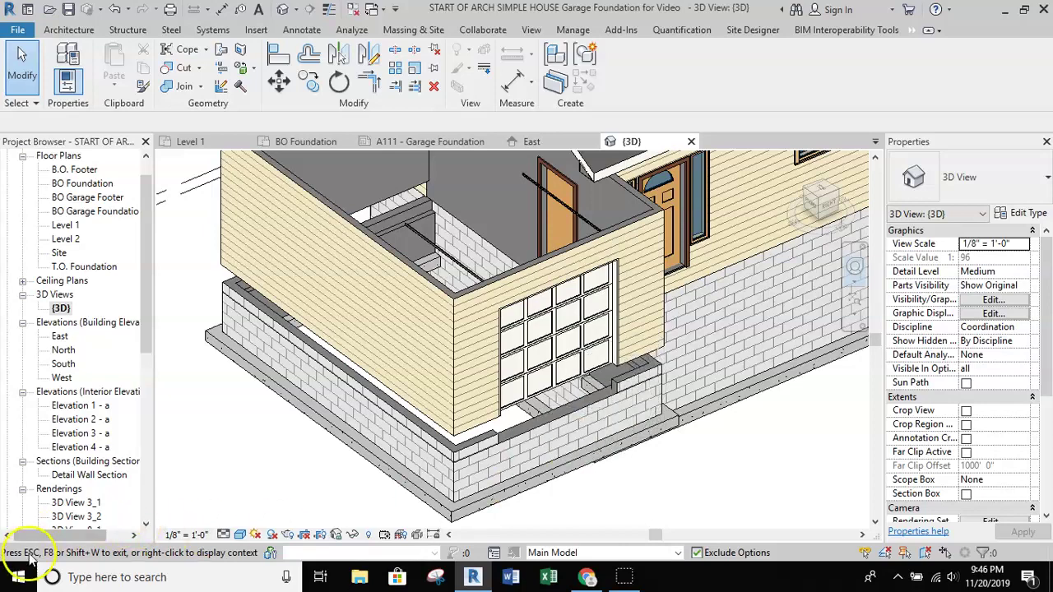